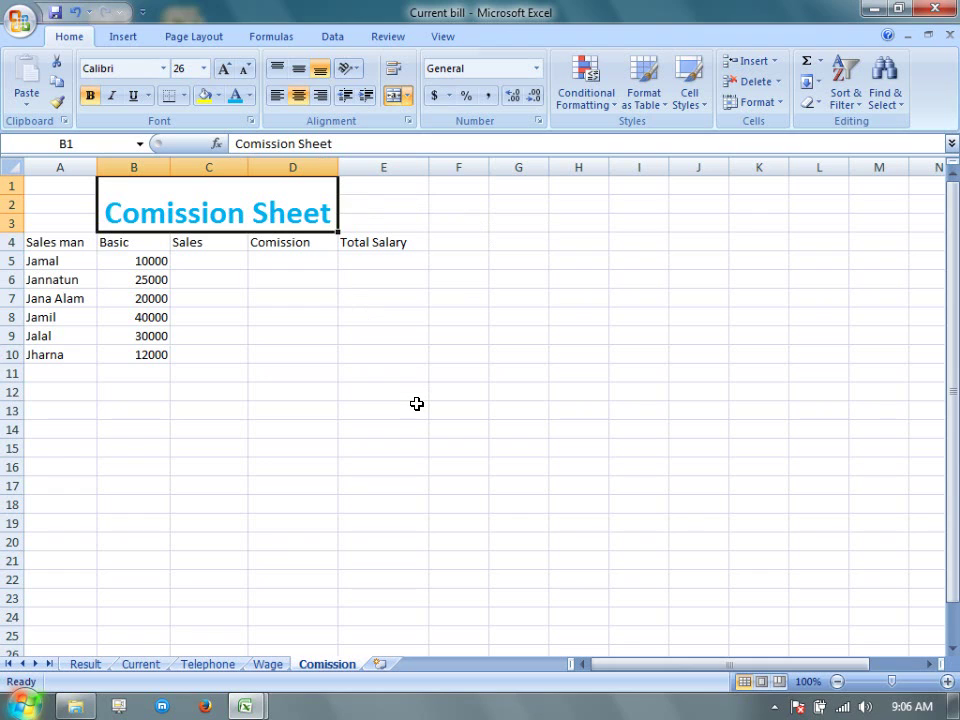
Examine the Comission sheet's title, column headings, and the salesmen's names and Basic amounts.
click(156, 241)
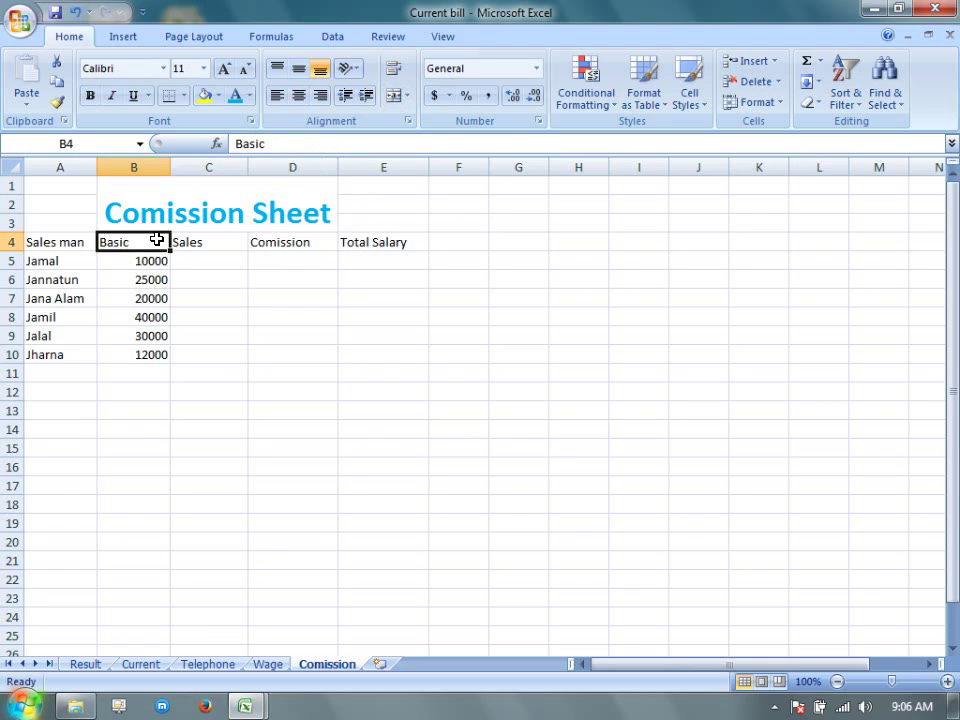
click(164, 194)
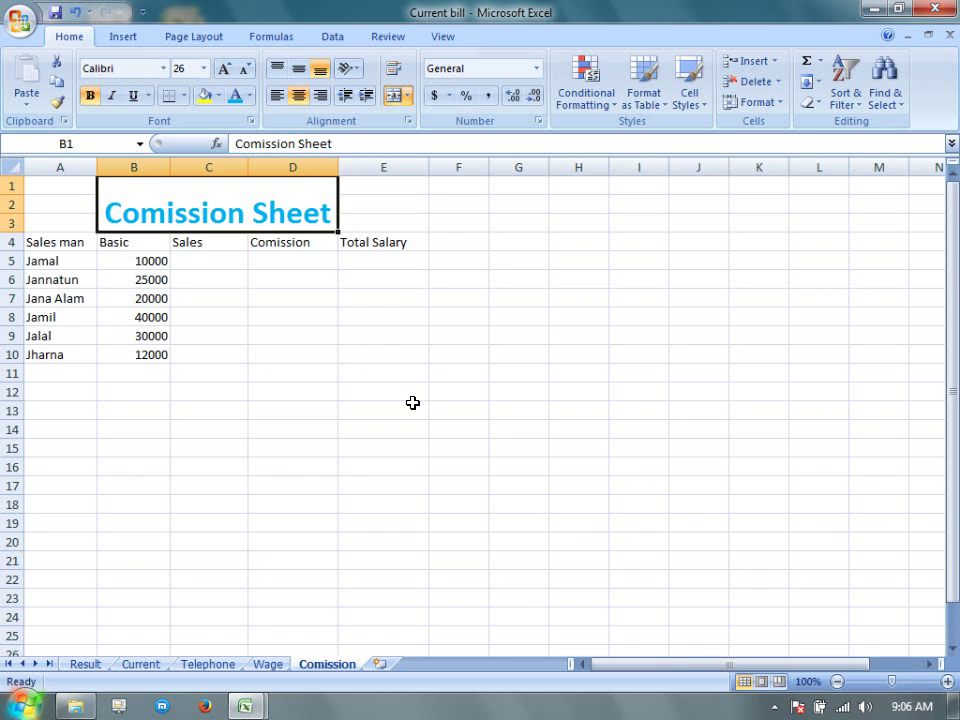
click(73, 243)
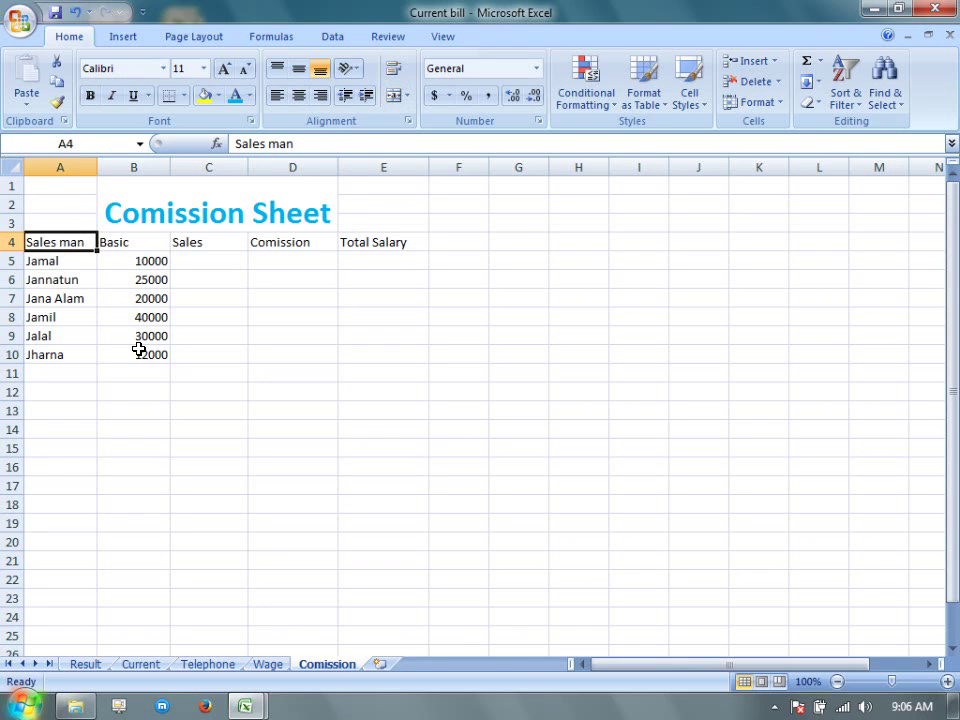
click(133, 243)
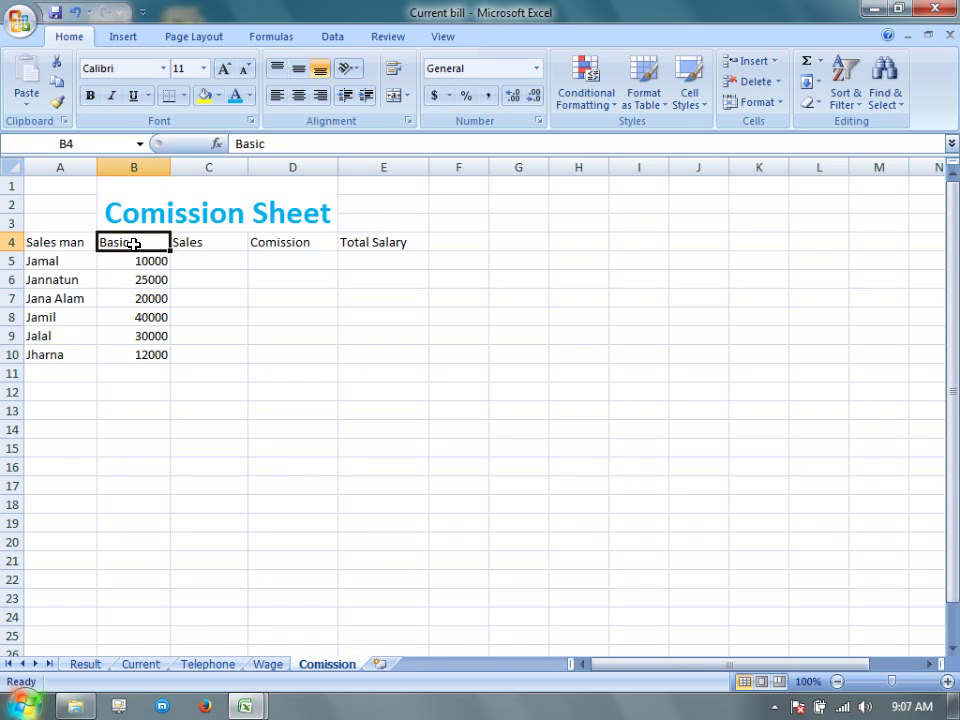
click(66, 242)
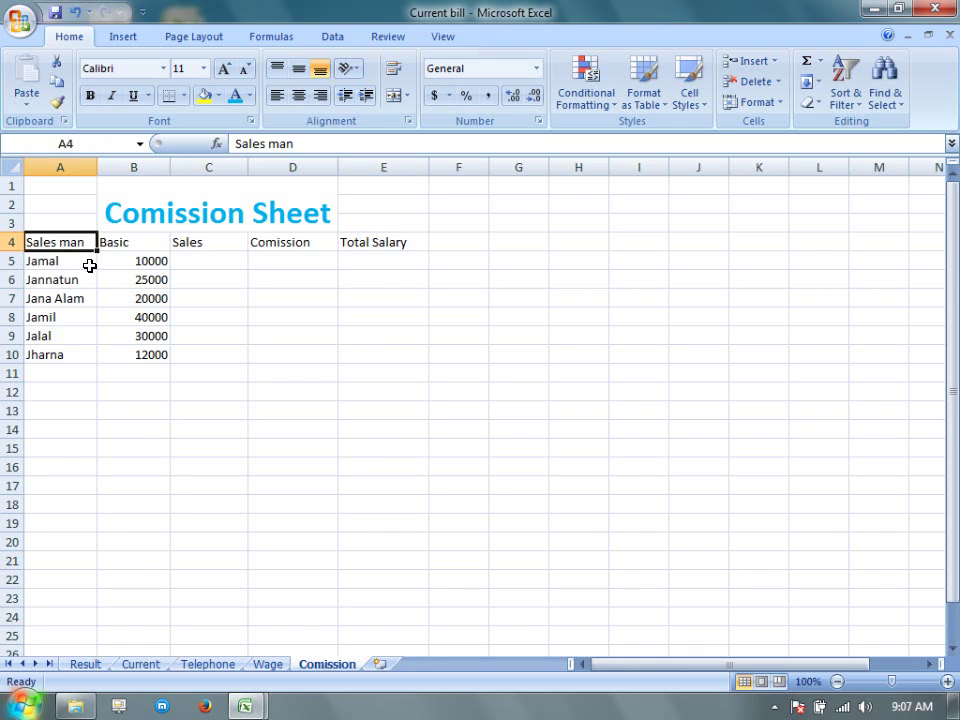
click(60, 261)
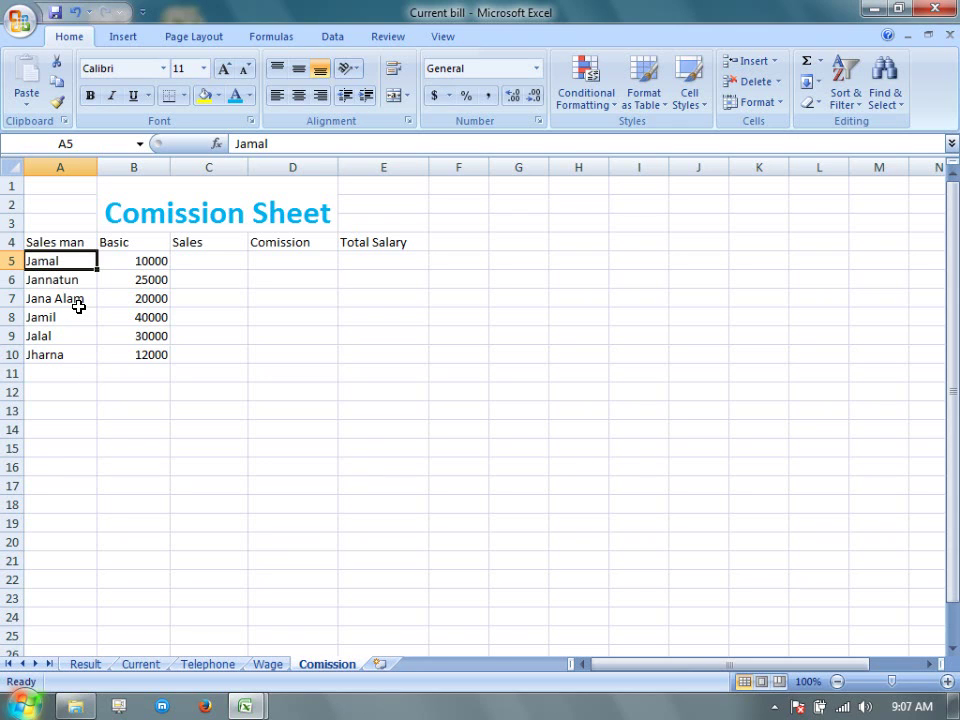
click(145, 261)
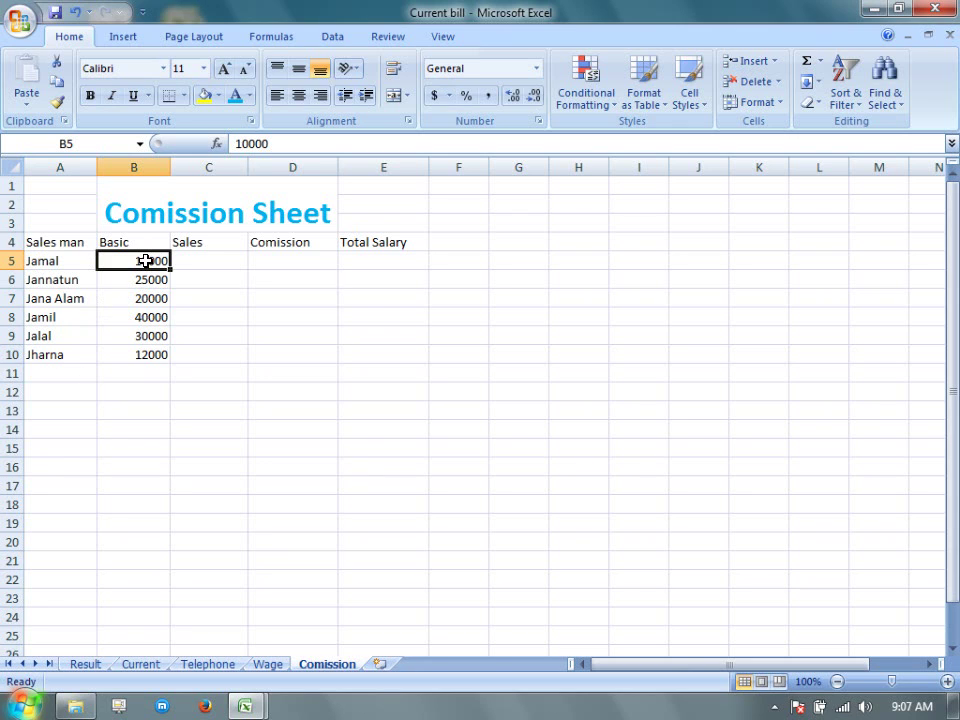
click(66, 259)
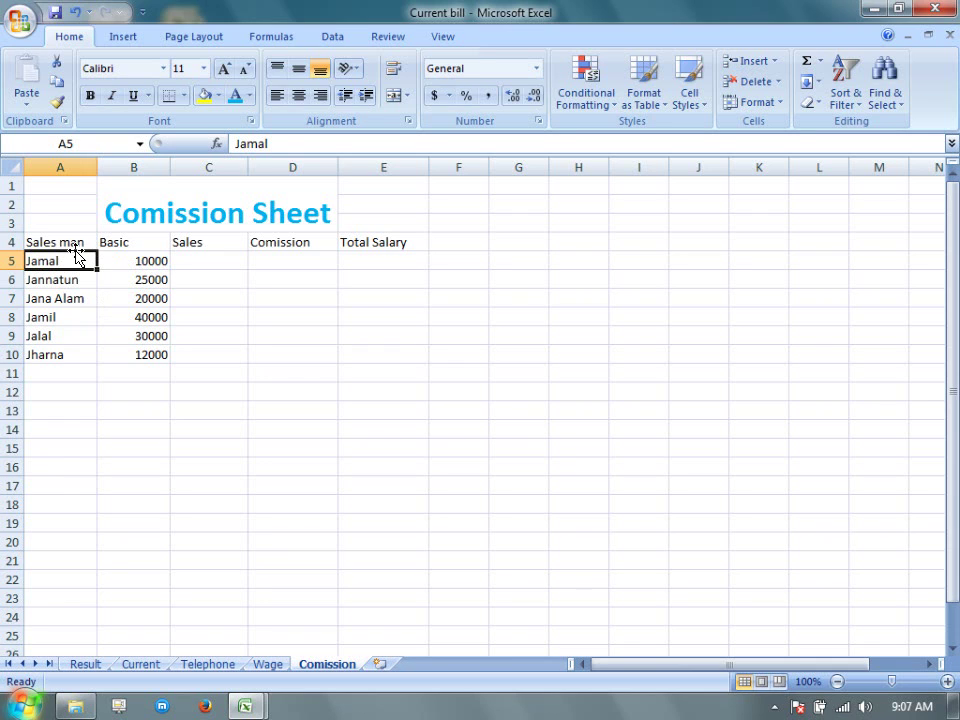
click(75, 243)
click(77, 259)
click(75, 249)
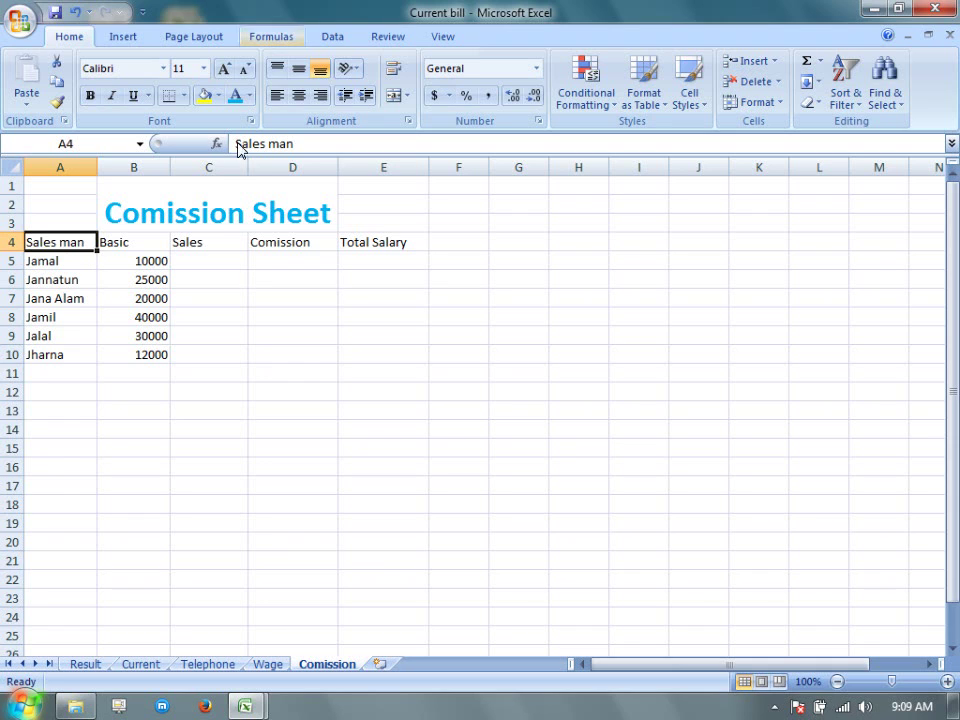
click(197, 261)
click(128, 260)
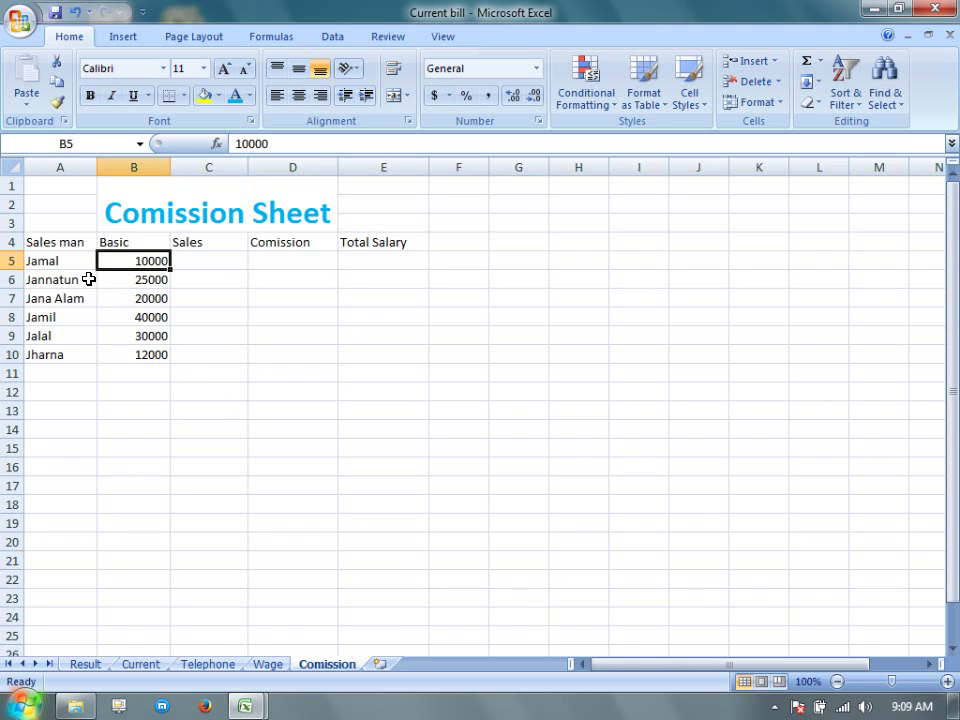
click(64, 245)
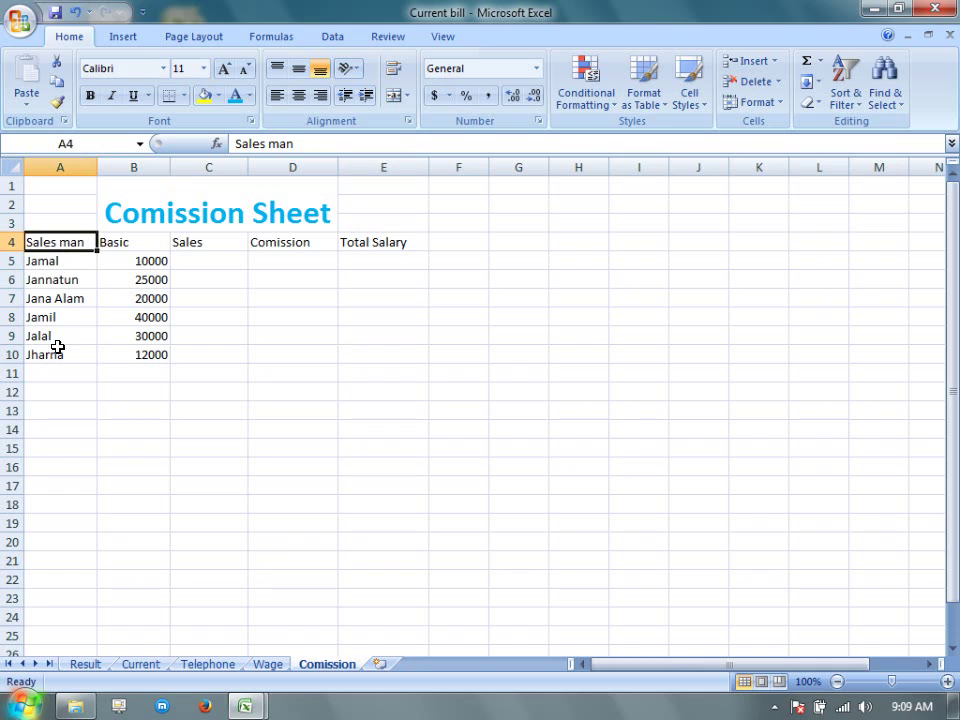
click(142, 260)
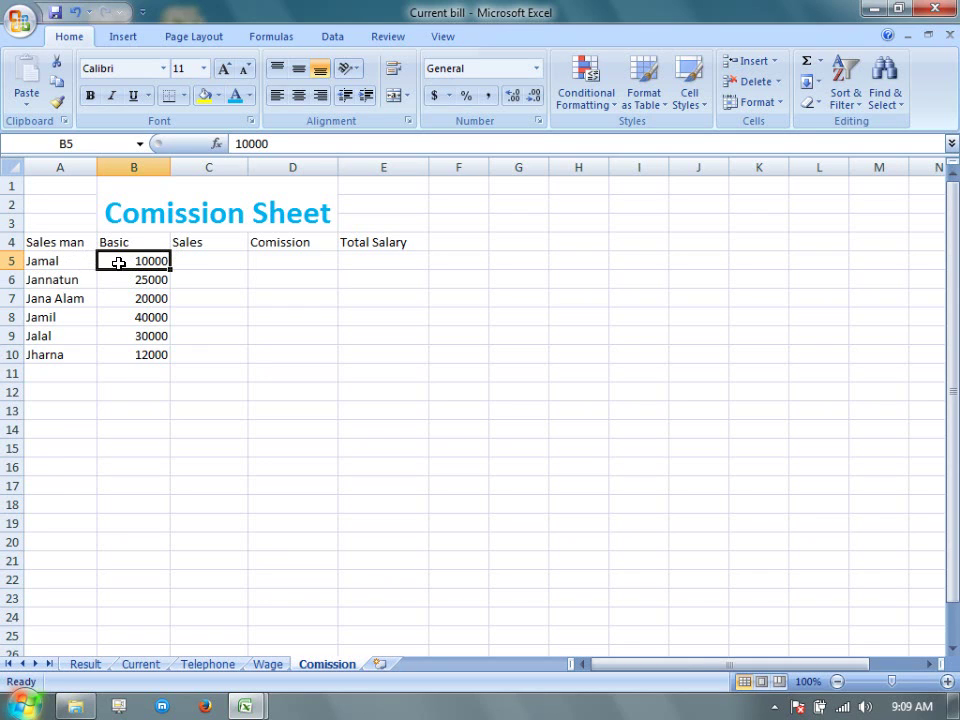
Enter sales of 10000, 40000 and 100000 for the first three salesmen in cells C5 to C7.
click(204, 257)
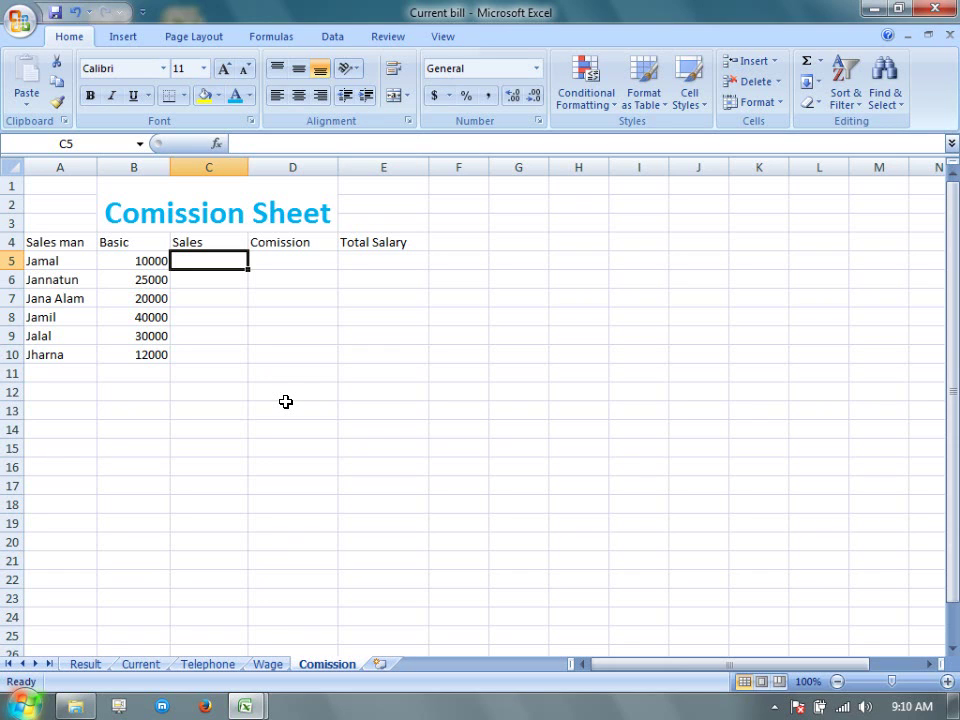
text(10000)
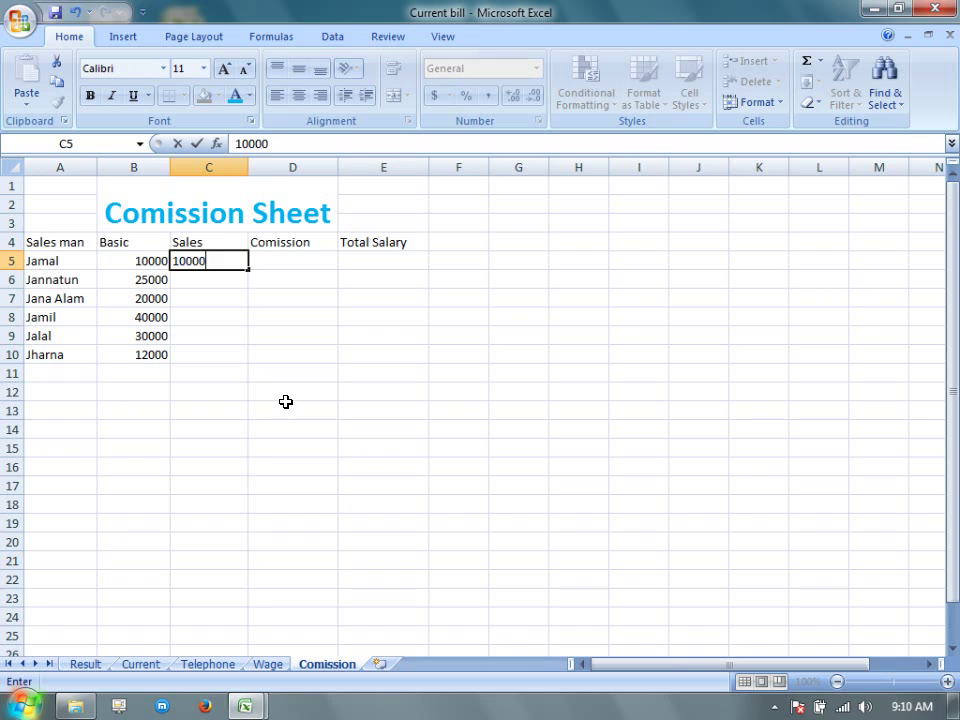
key(Return)
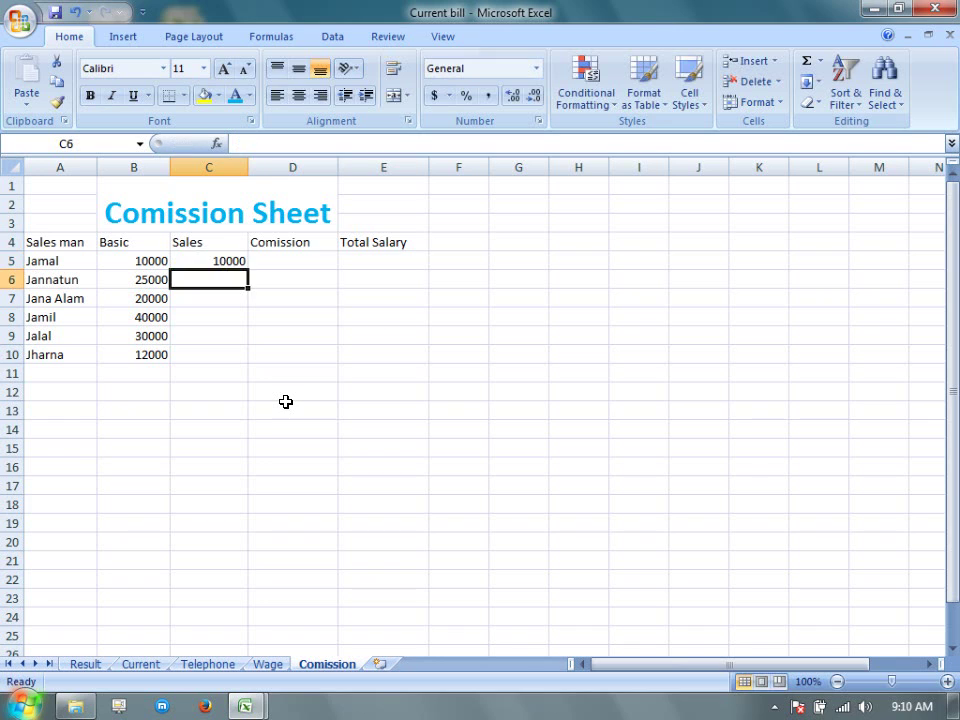
text(40000)
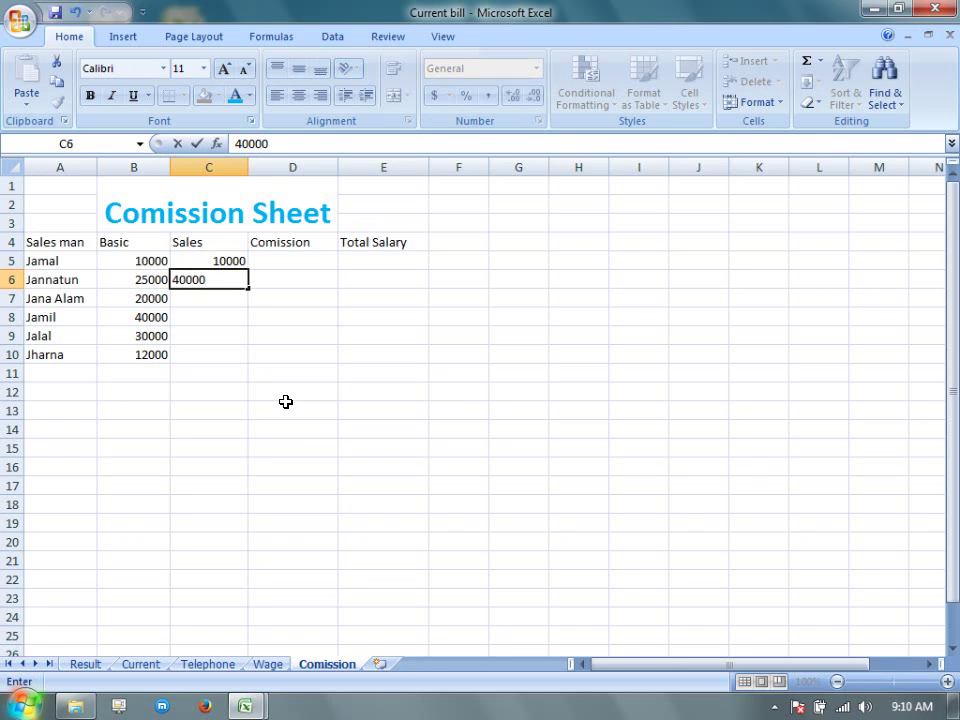
key(Return)
text(1)
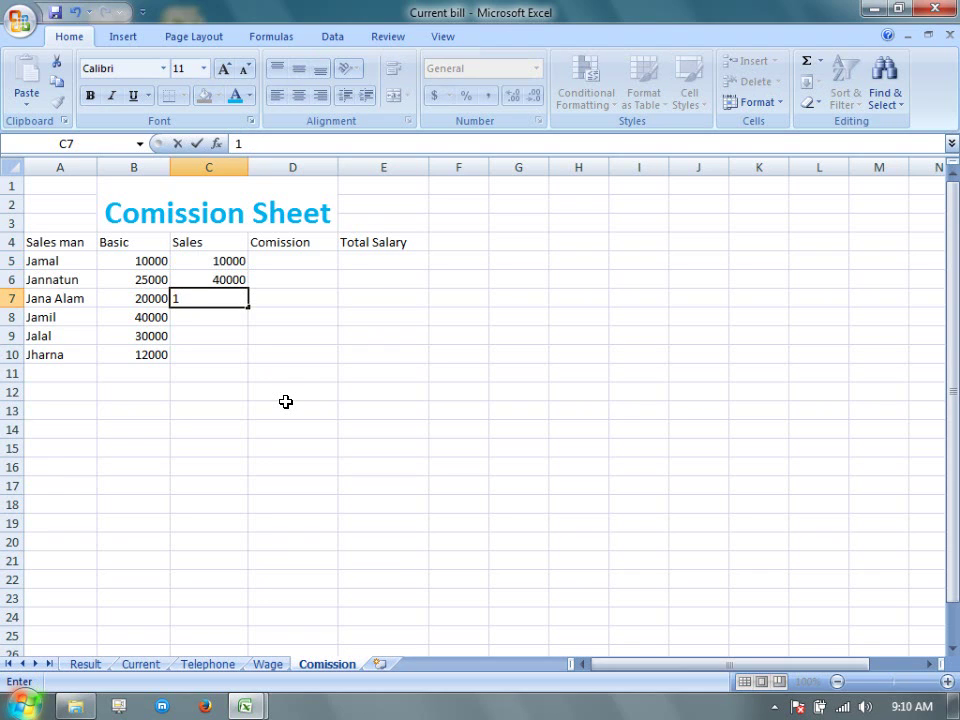
text(00000)
key(Return)
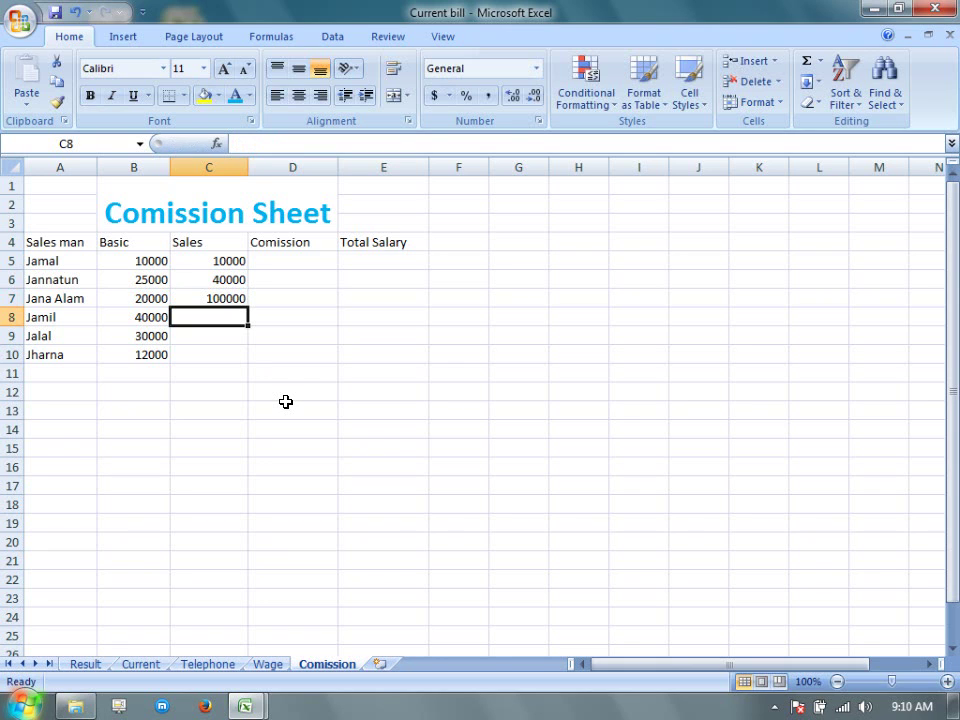
Enter sales of 30000, 25000 and 50000 for the remaining three salesmen in cells C8 to C10.
text(3000)
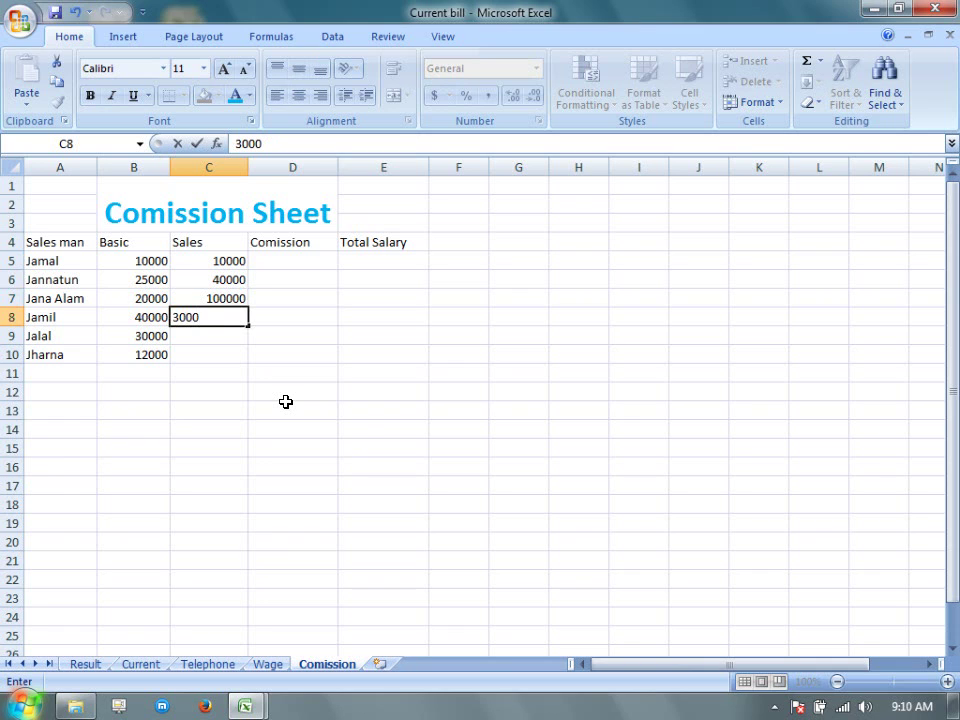
text(0)
key(Return)
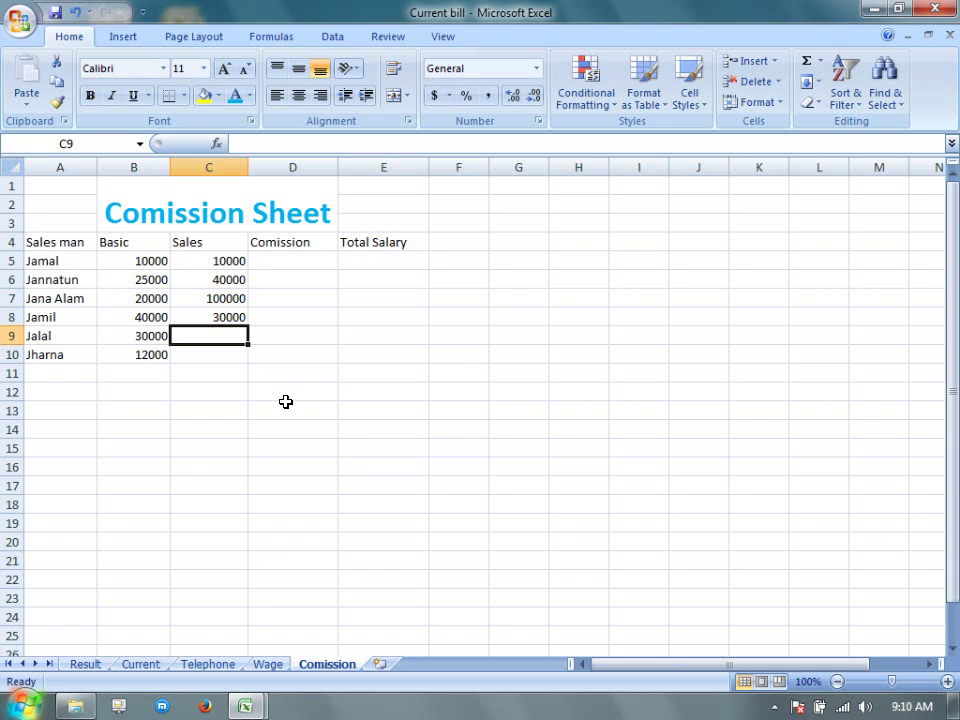
text(2)
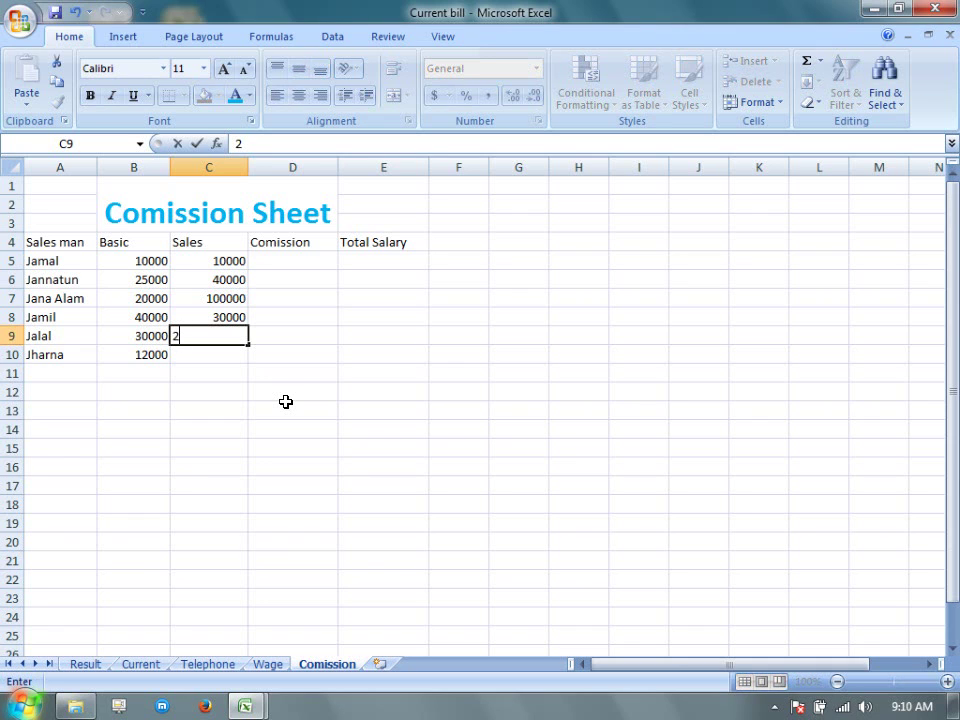
text(5000)
key(Return)
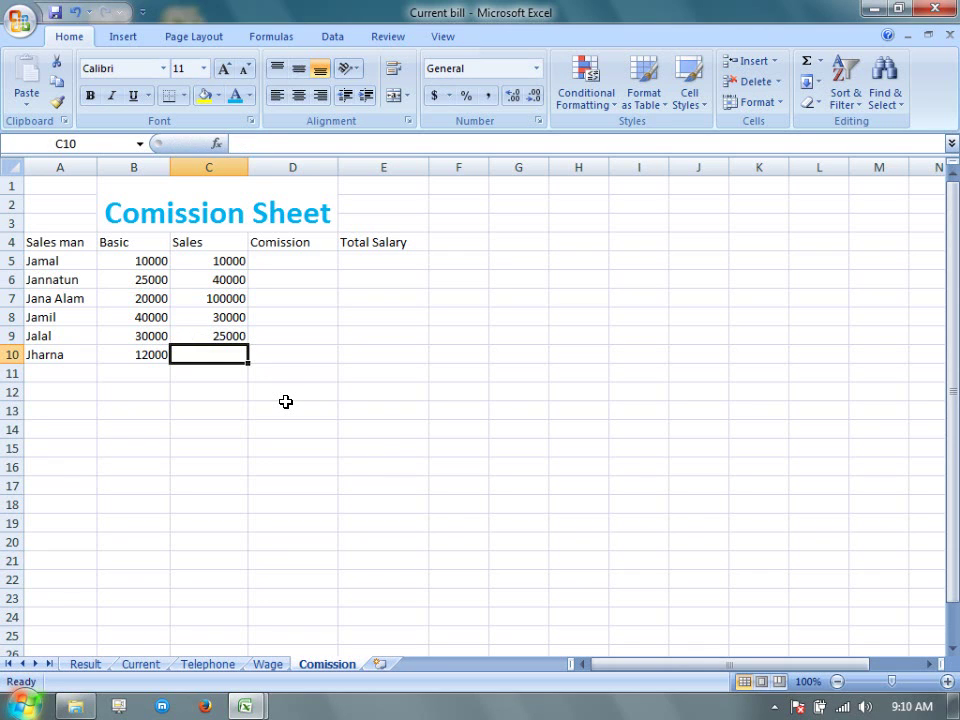
text(5000)
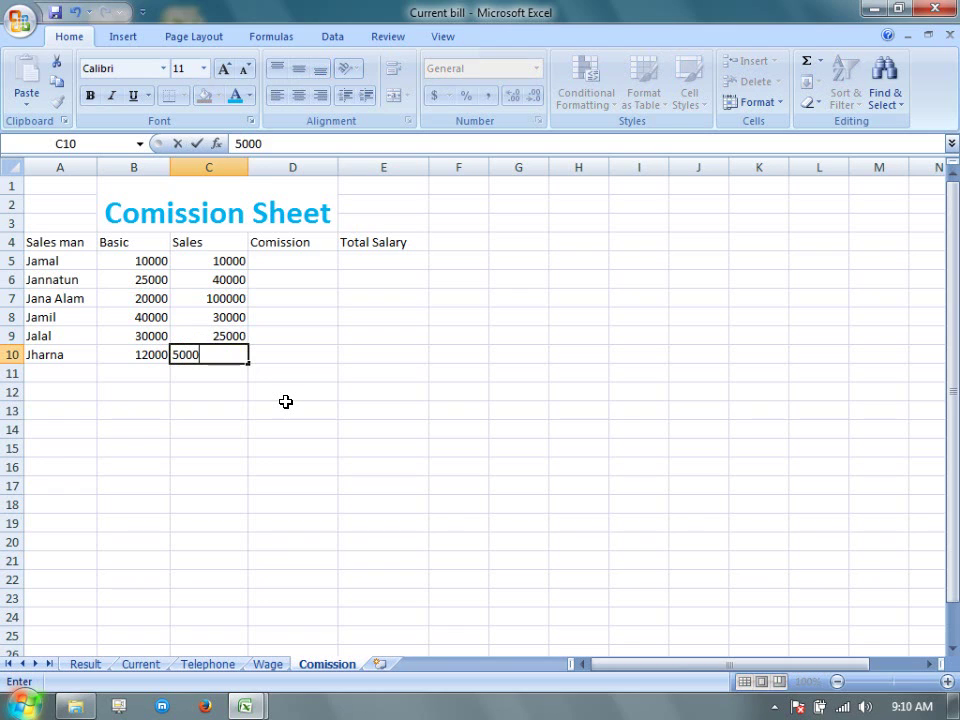
text(0)
click(285, 262)
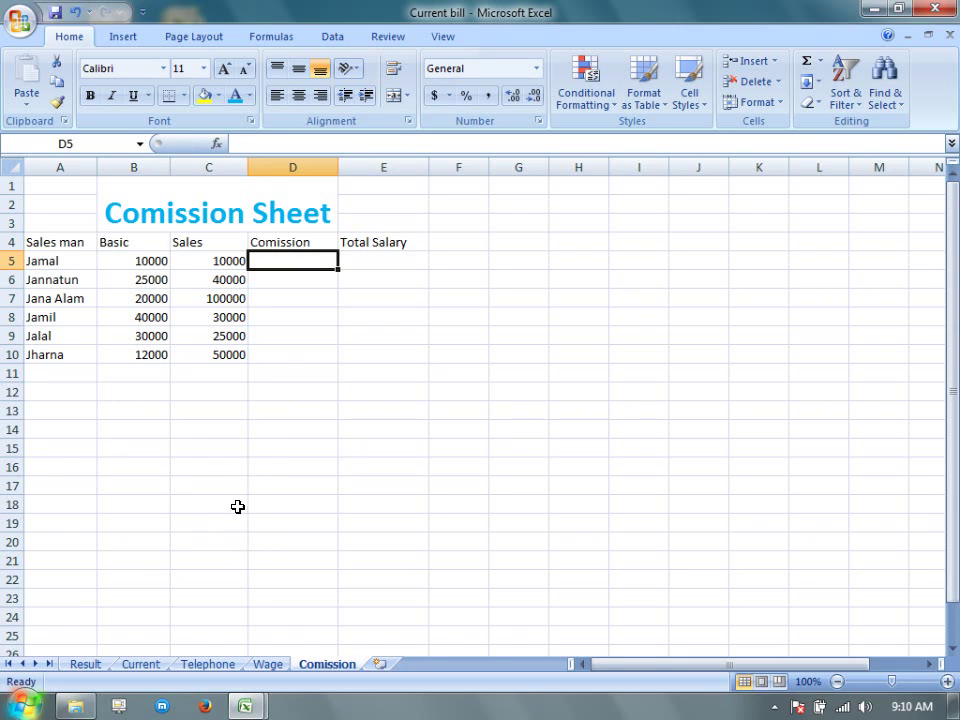
Write the first commission rule, "<10000=2.5%", in cell B17 below the table.
click(212, 261)
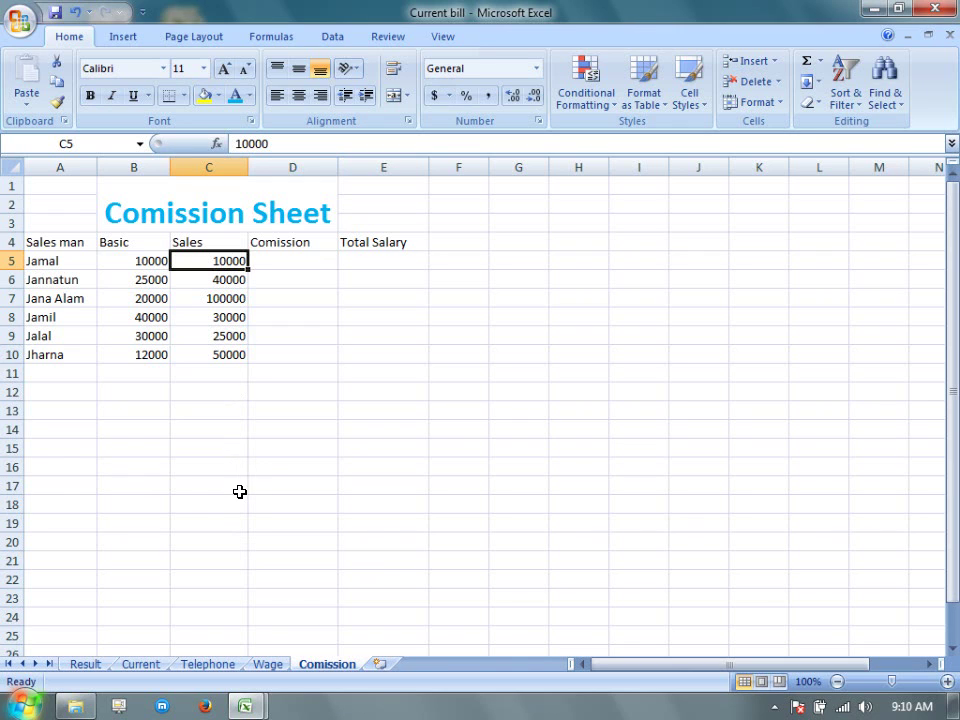
click(120, 428)
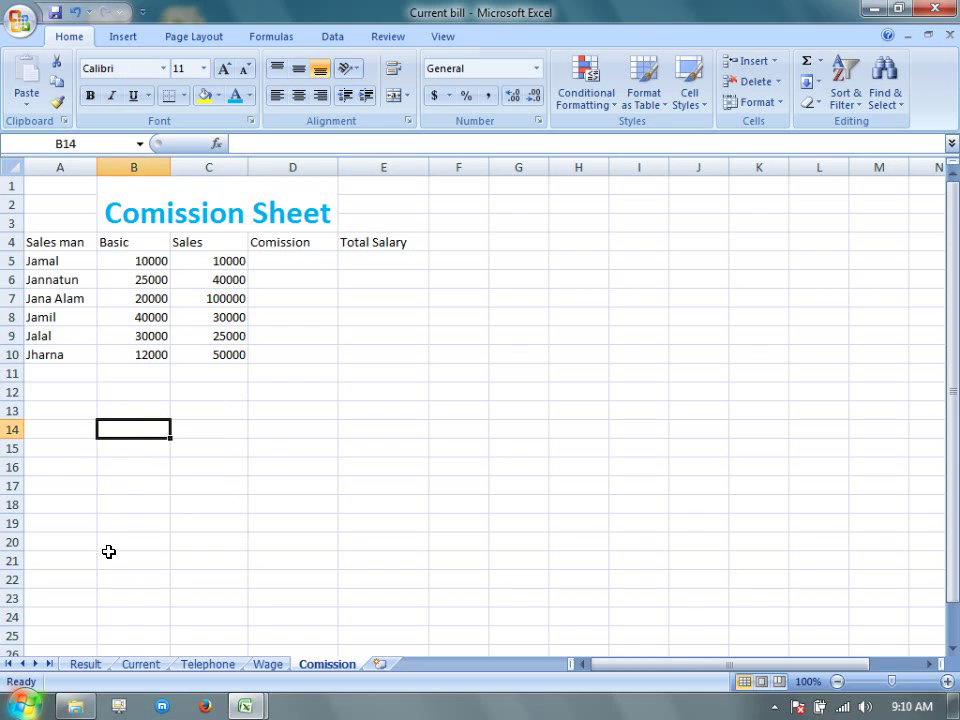
click(114, 483)
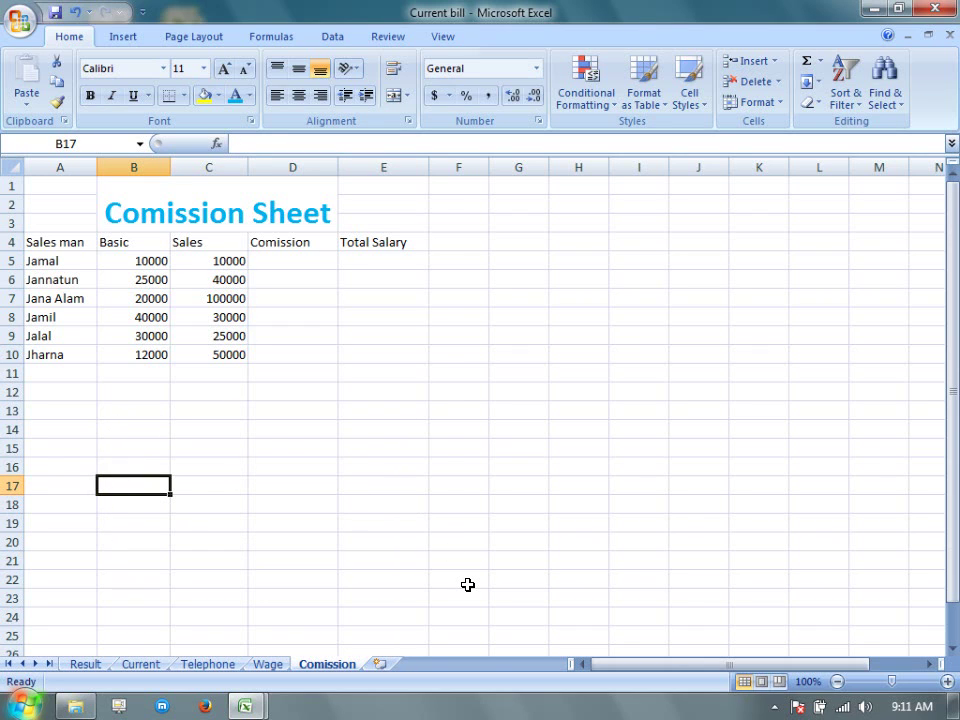
text(<)
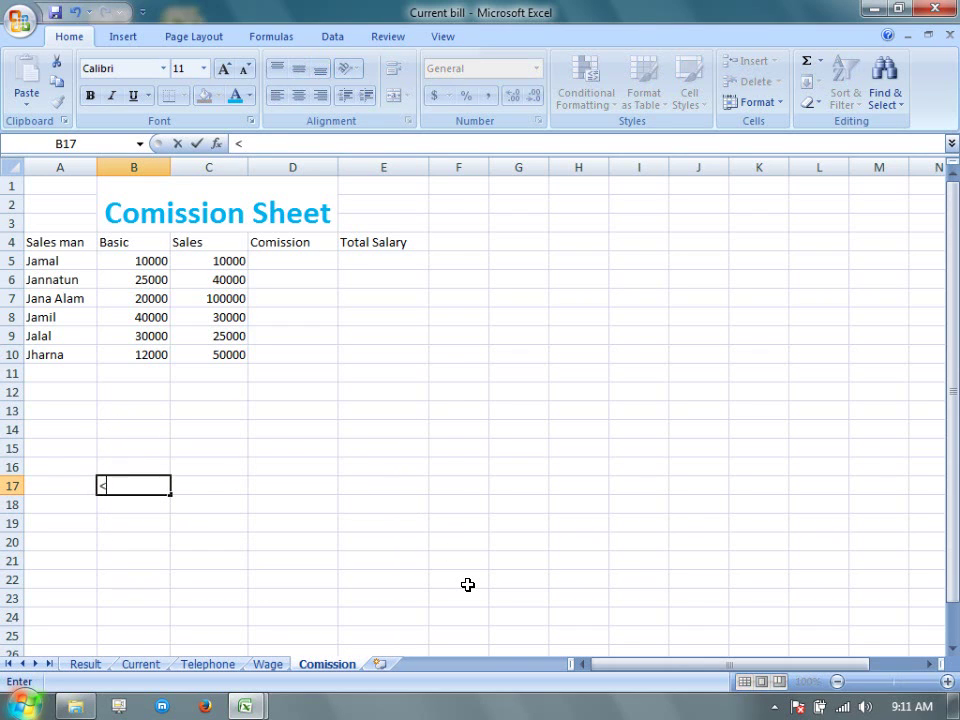
text(10000)
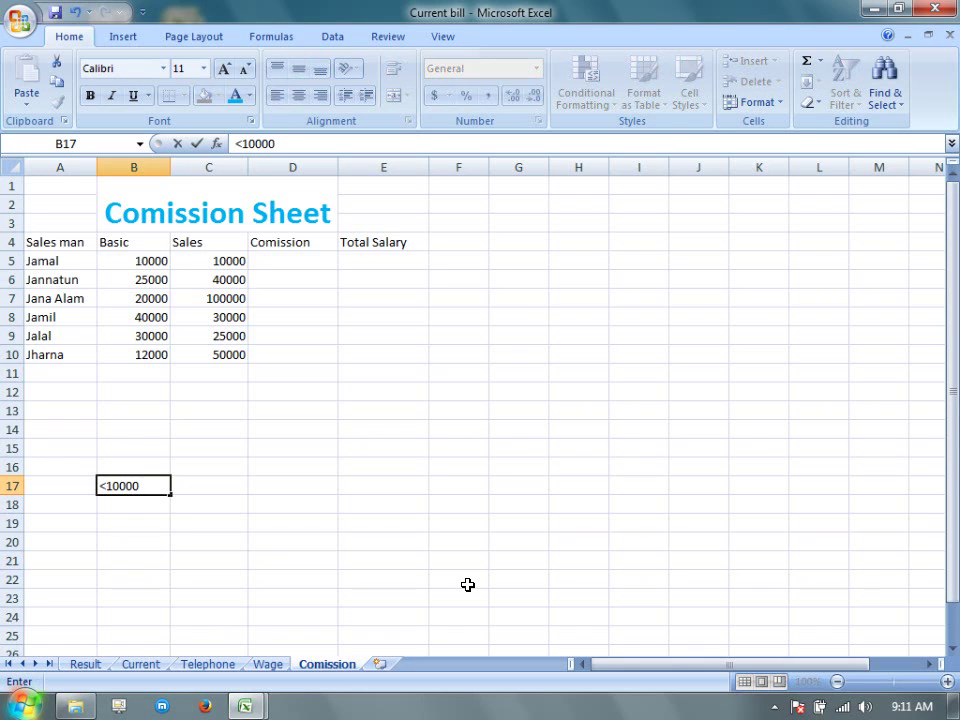
text(=2.5%)
key(Return)
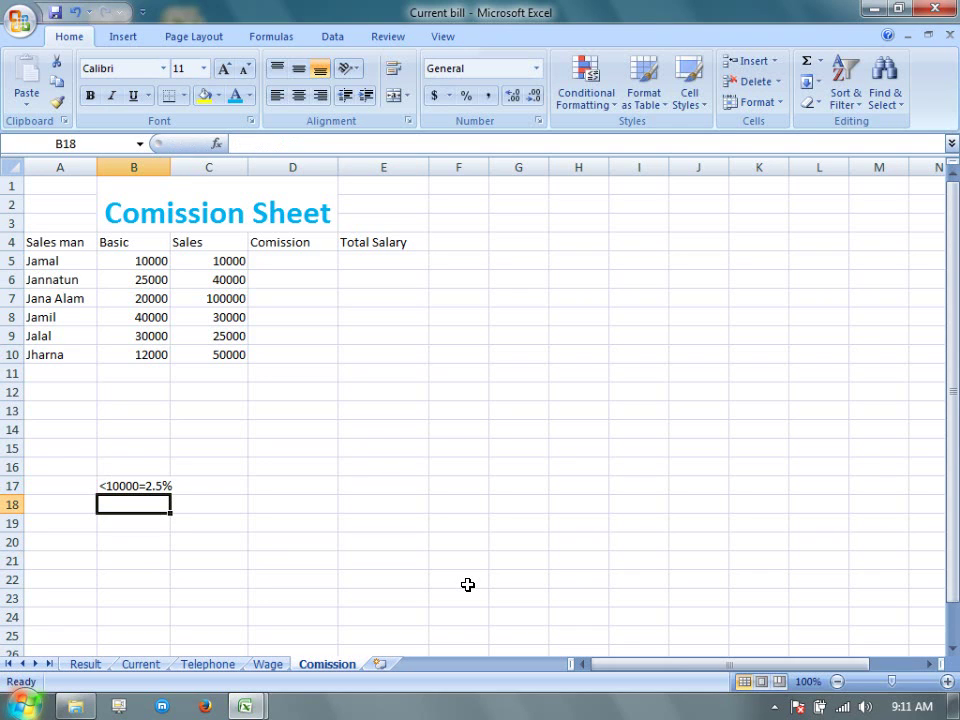
Write the second commission rule, ">=10000<=30000=5%", in cell B18.
text(>=)
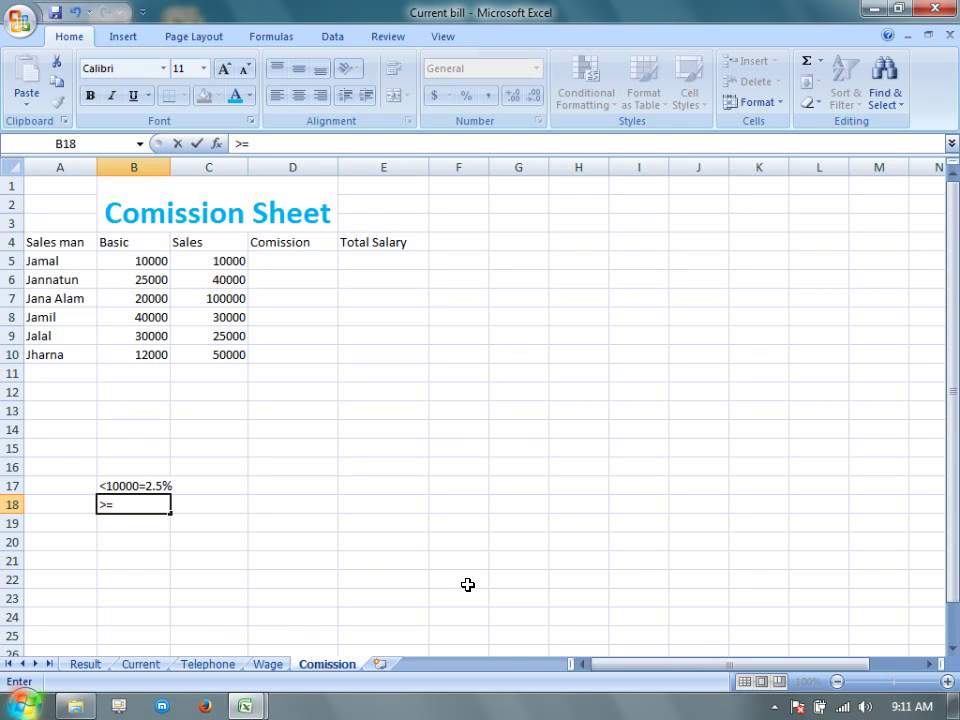
text(10000)
text(<=)
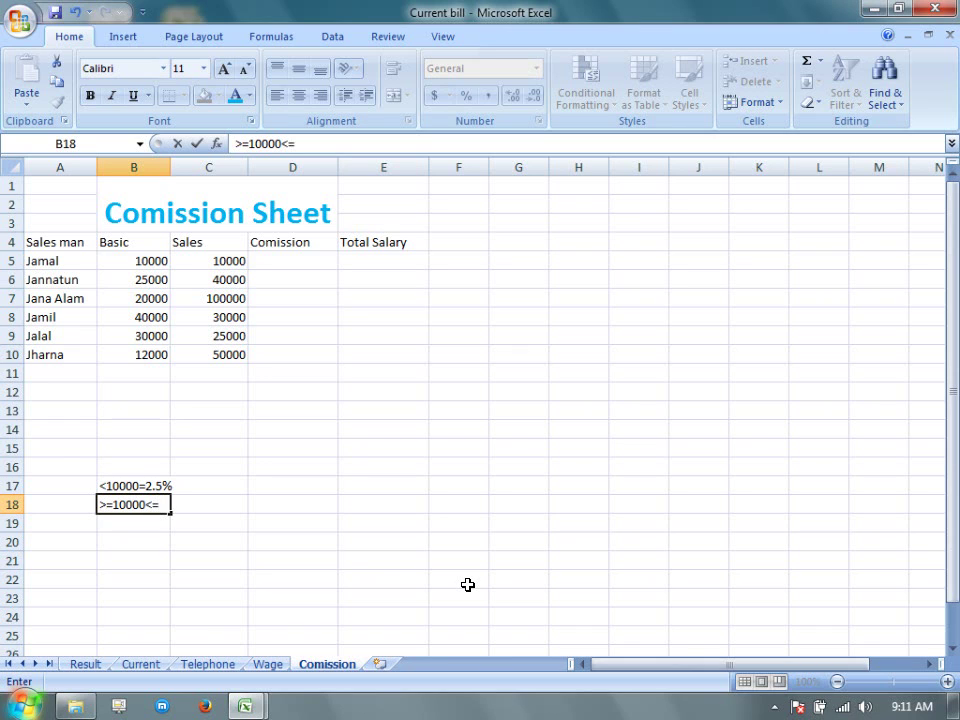
text(30000)
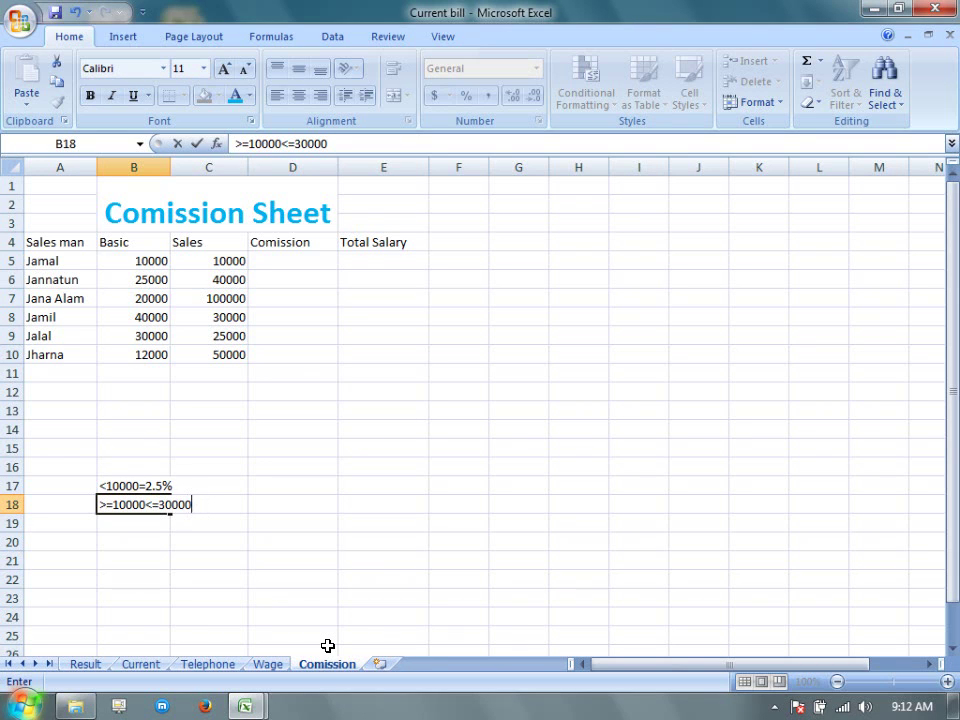
text(=.)
key(BackSpace)
text(%)
key(BackSpace)
text(5%)
key(Return)
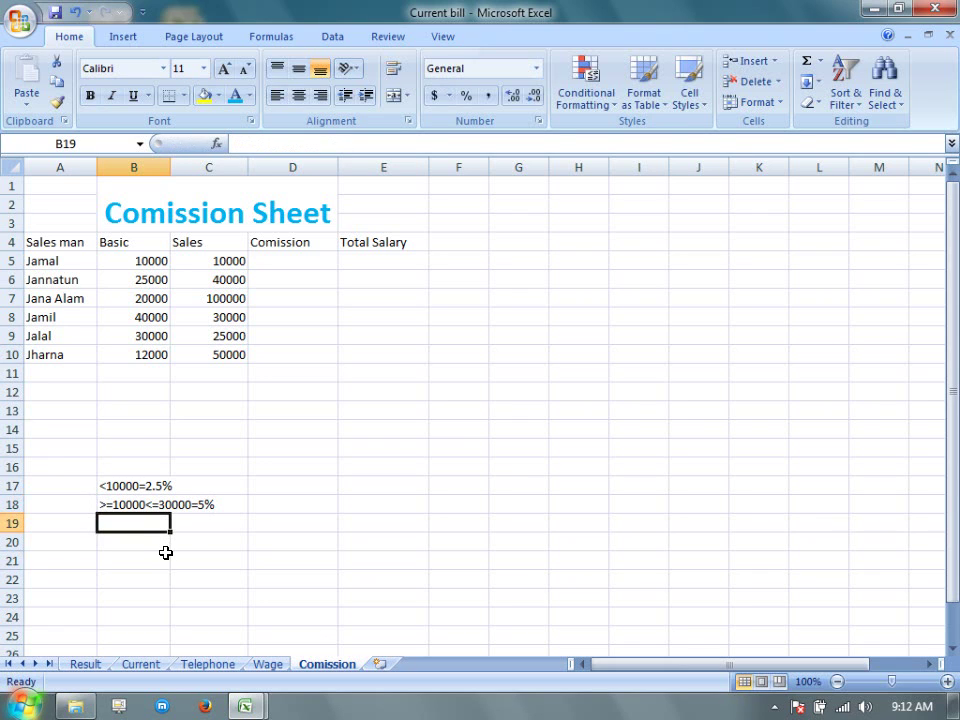
Write the third commission rule, ">30000<=50000=7%", in cell B19.
text(>)
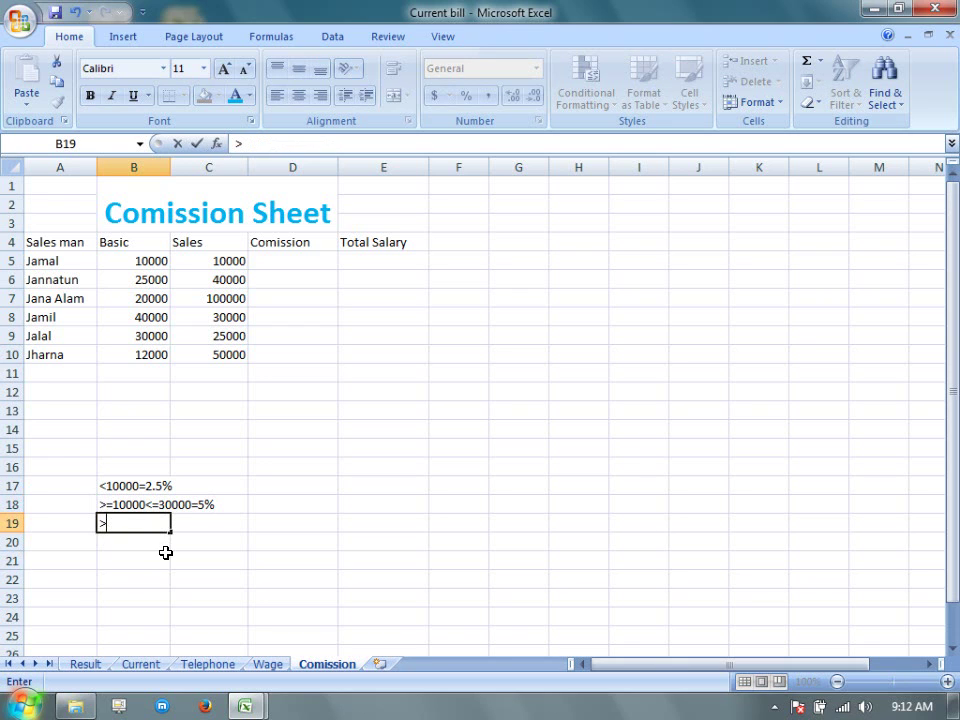
text(30000)
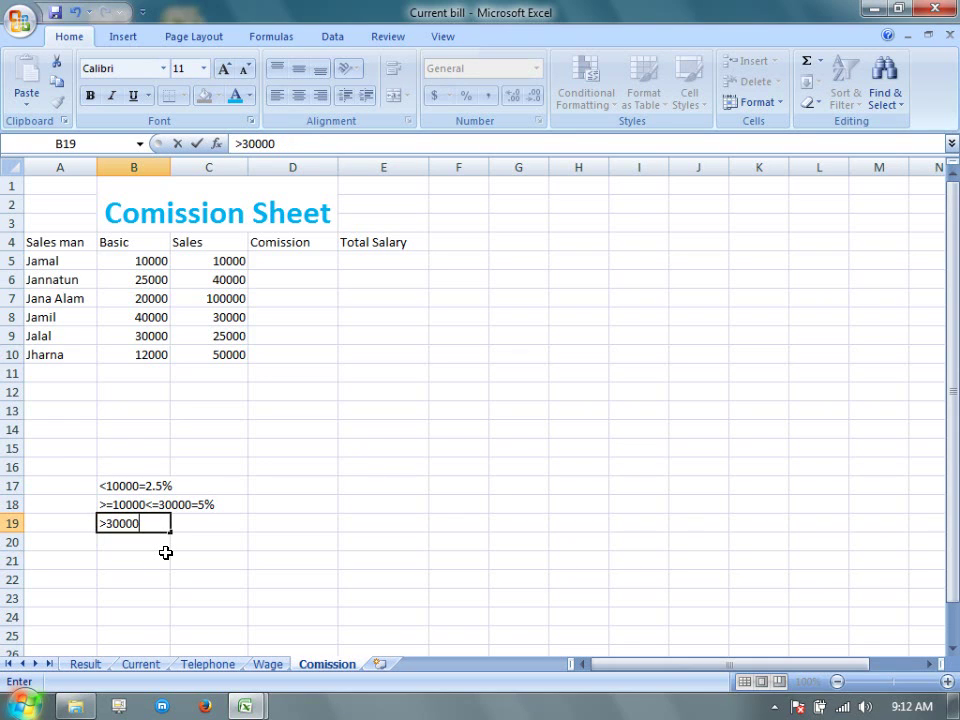
text(<=50000)
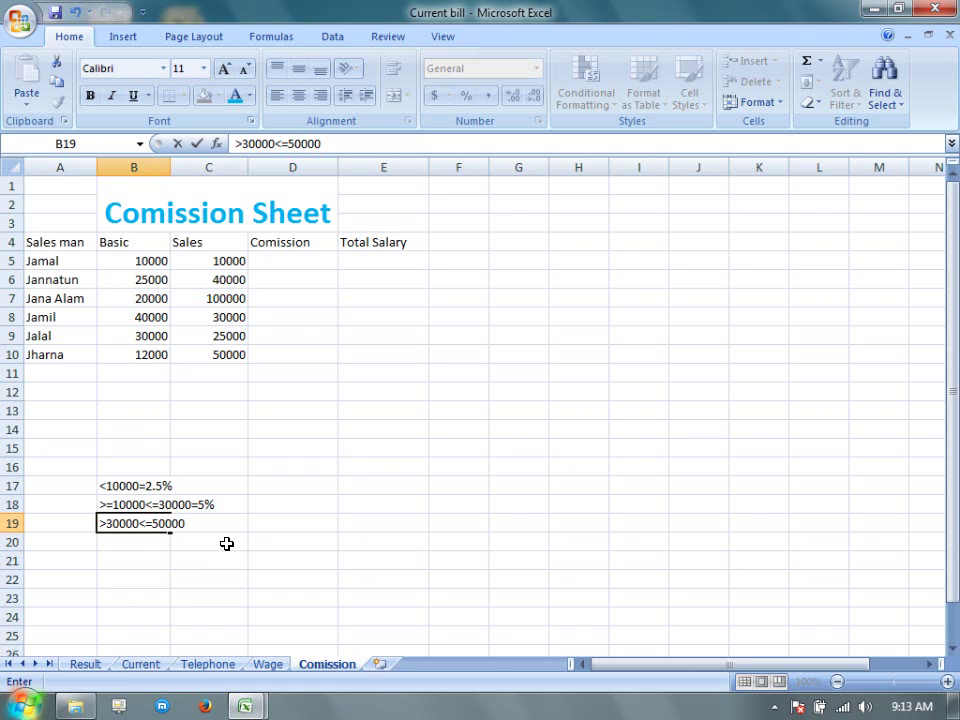
text(=&)
key(BackSpace)
text(7%)
Write the fourth commission rule, ">50000<=100000=10%", in cell B20.
click(113, 541)
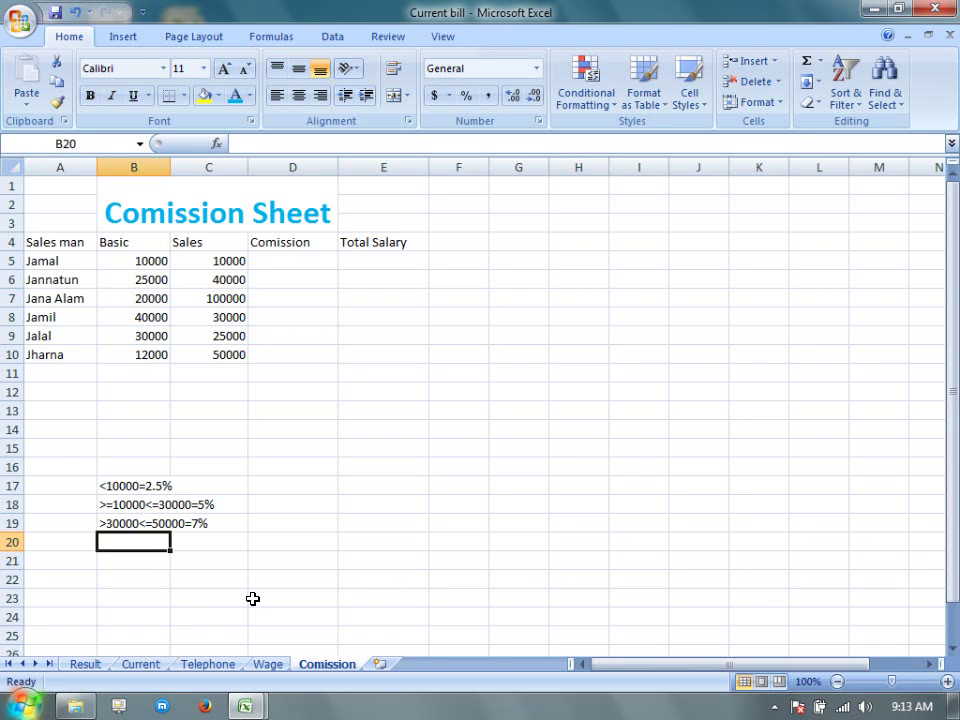
text(>)
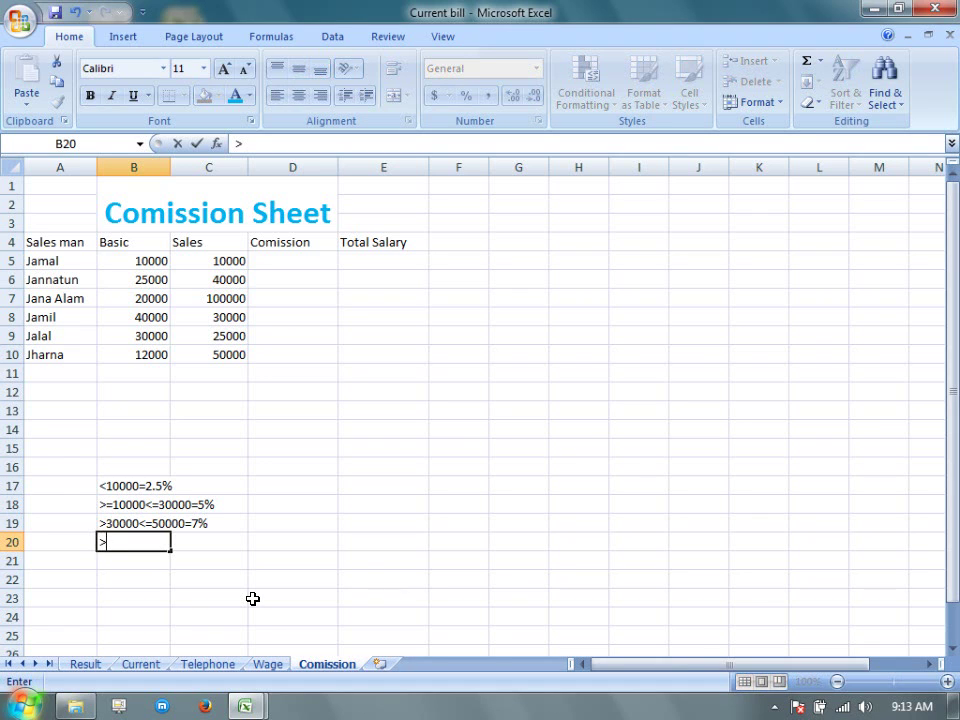
text(50000)
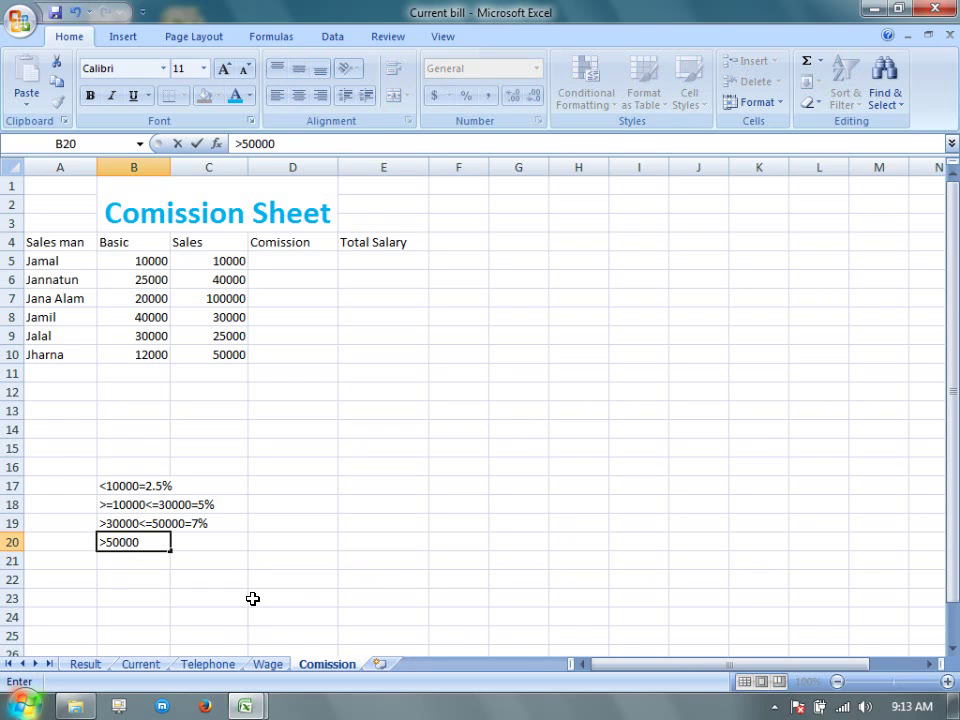
text(<100000)
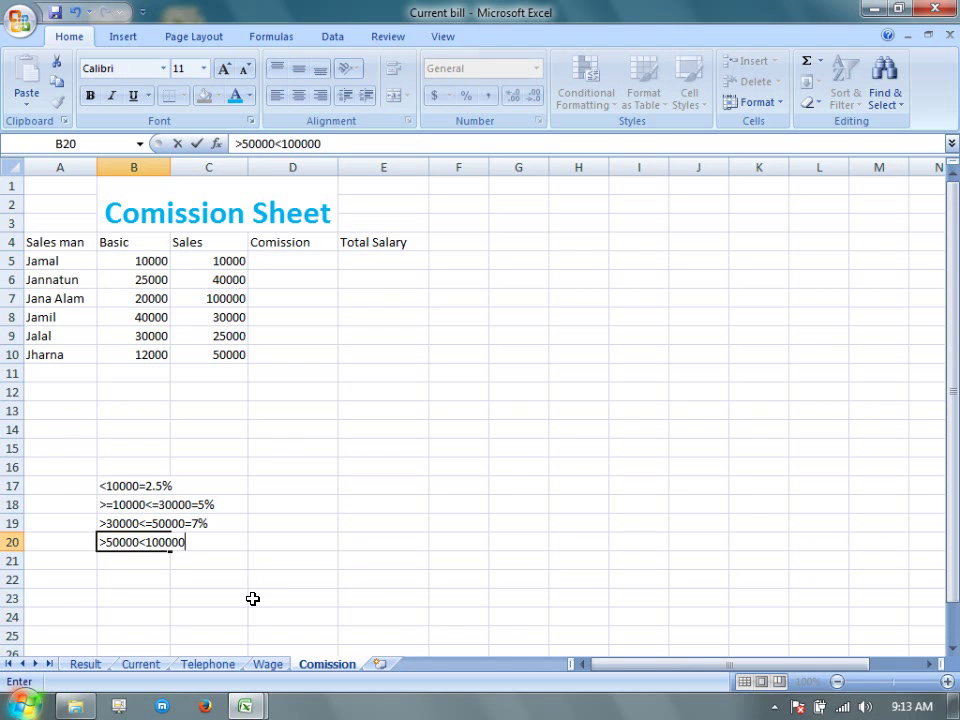
key(Left)
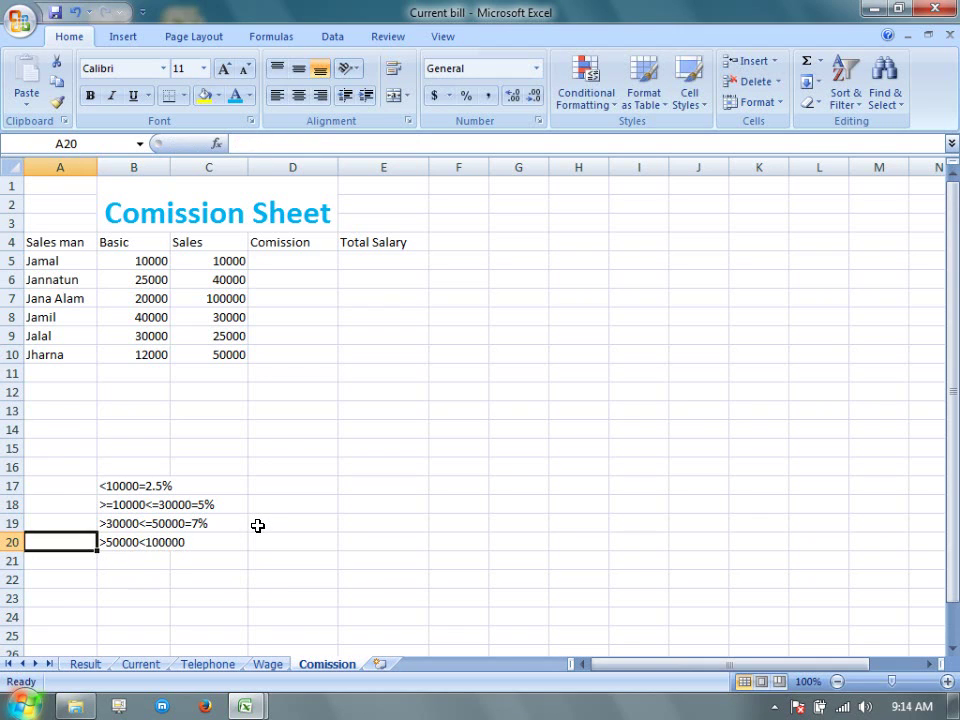
double_click(148, 542)
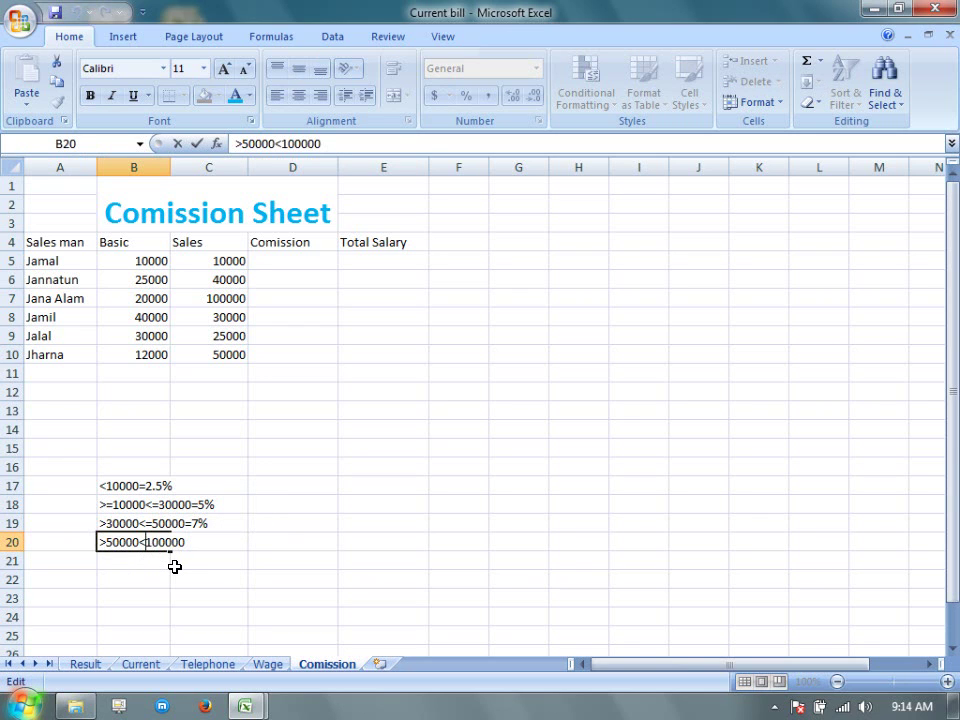
text(=)
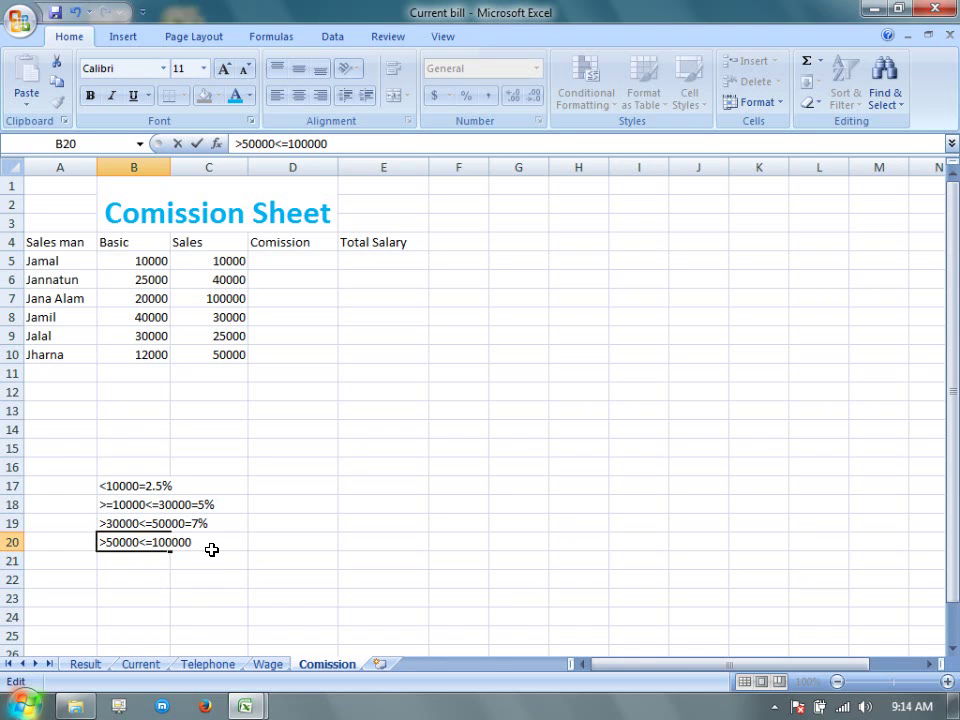
double_click(209, 543)
click(211, 542)
text(=10%)
Begin the commission formula in cell D5 with the first tier, =if(C5<10000,C5*2.5%, for sales below 10000.
click(297, 258)
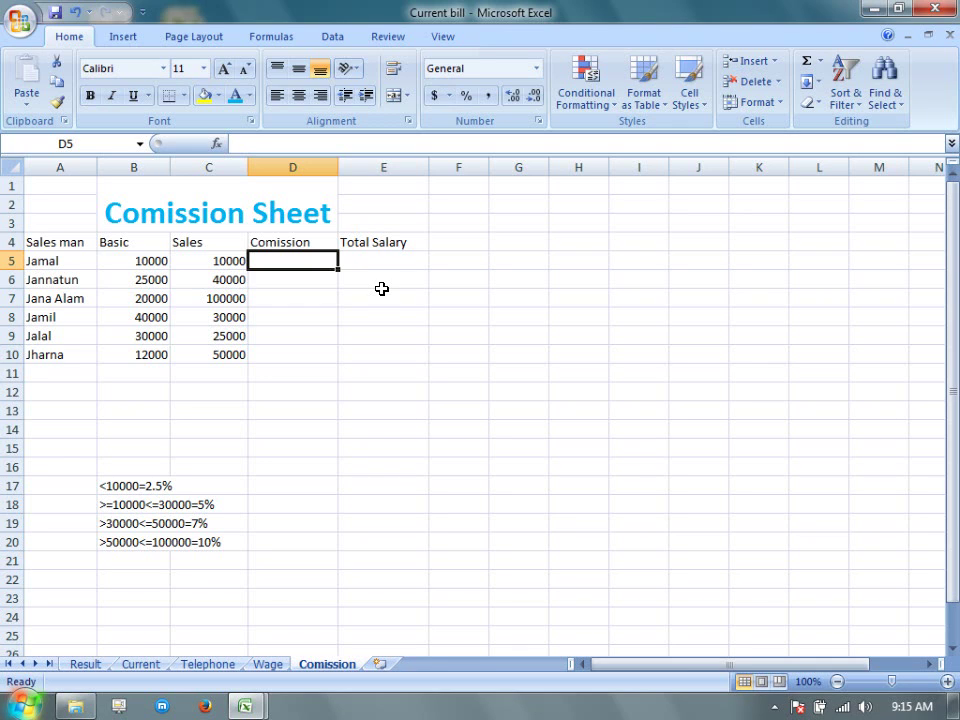
text(=)
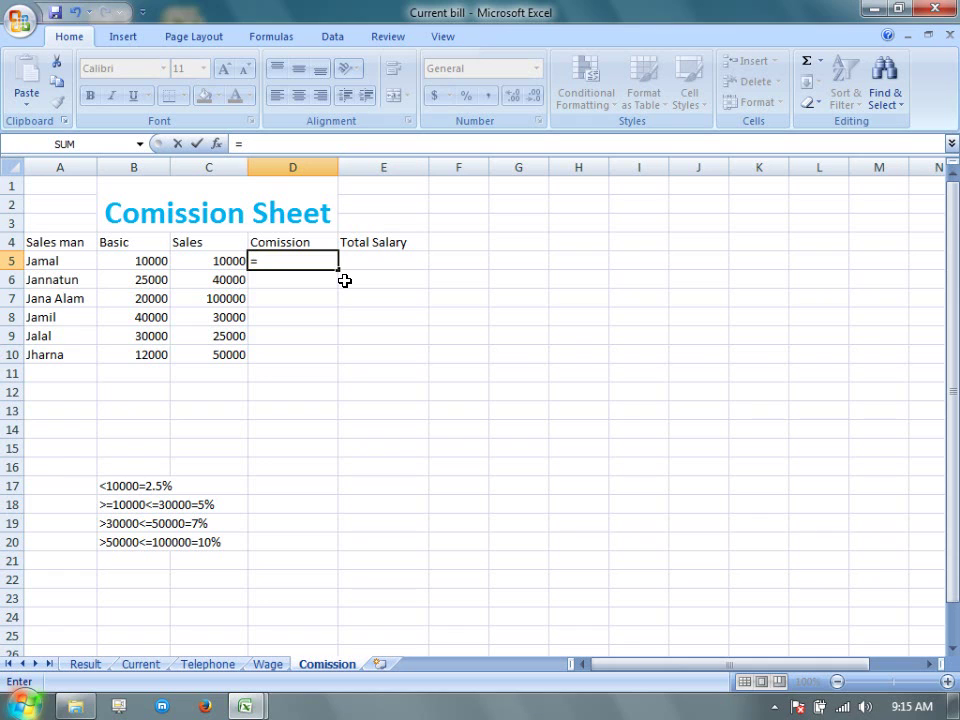
text(if()
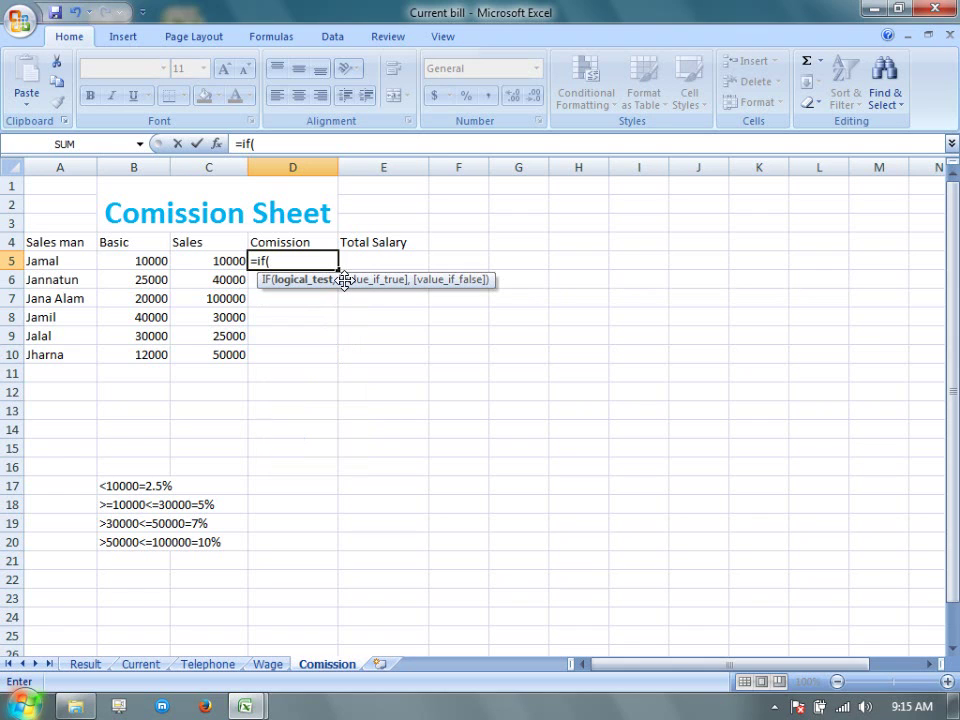
text(C5<10000)
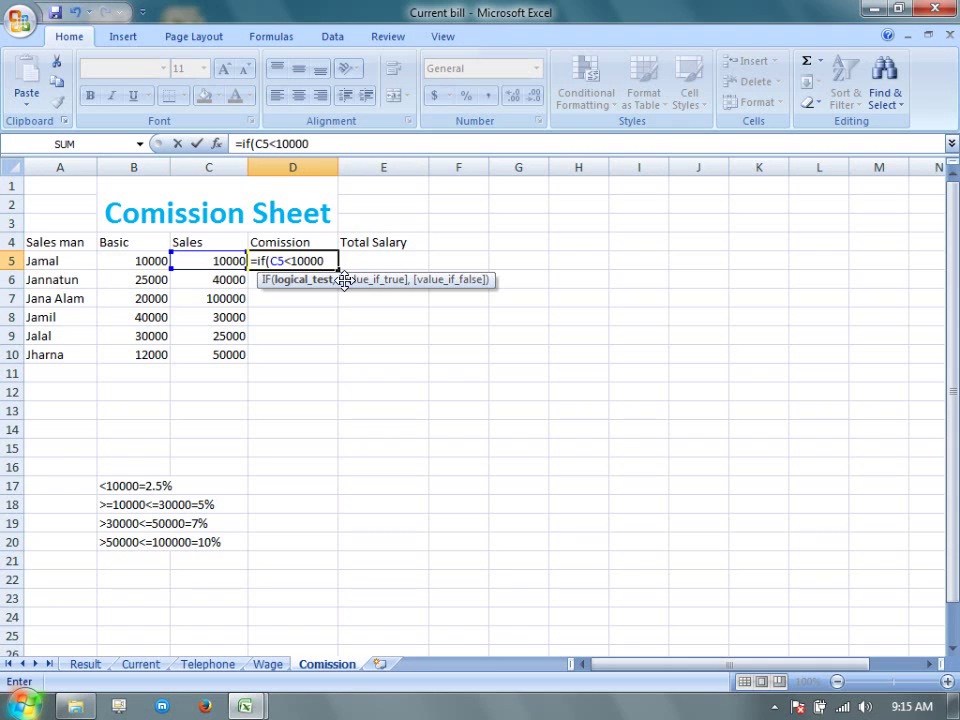
text(,)
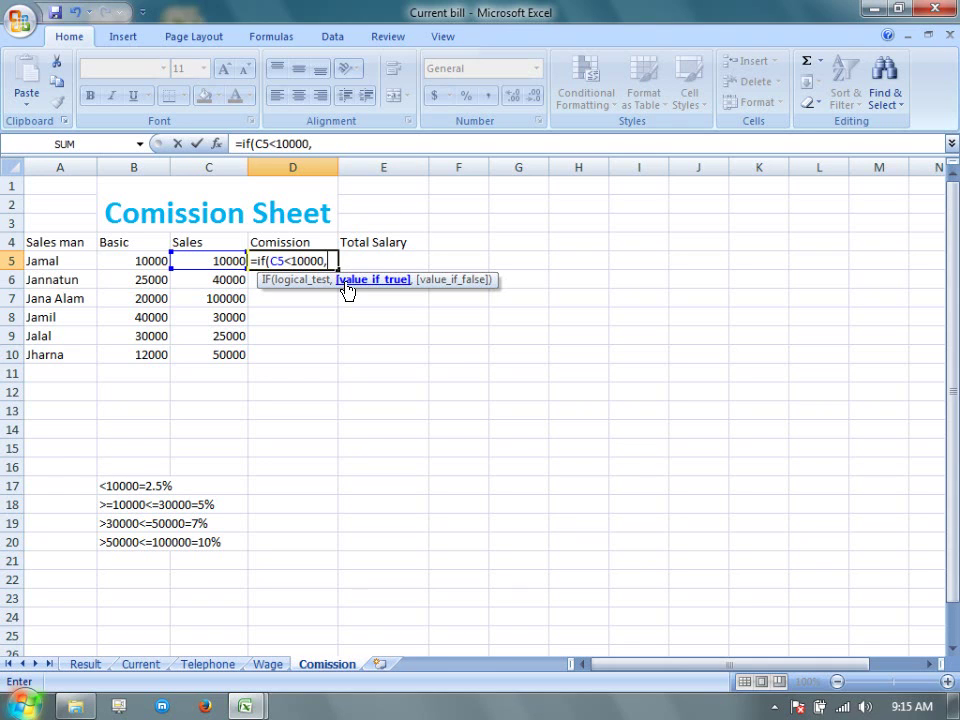
text(C5*2.5)
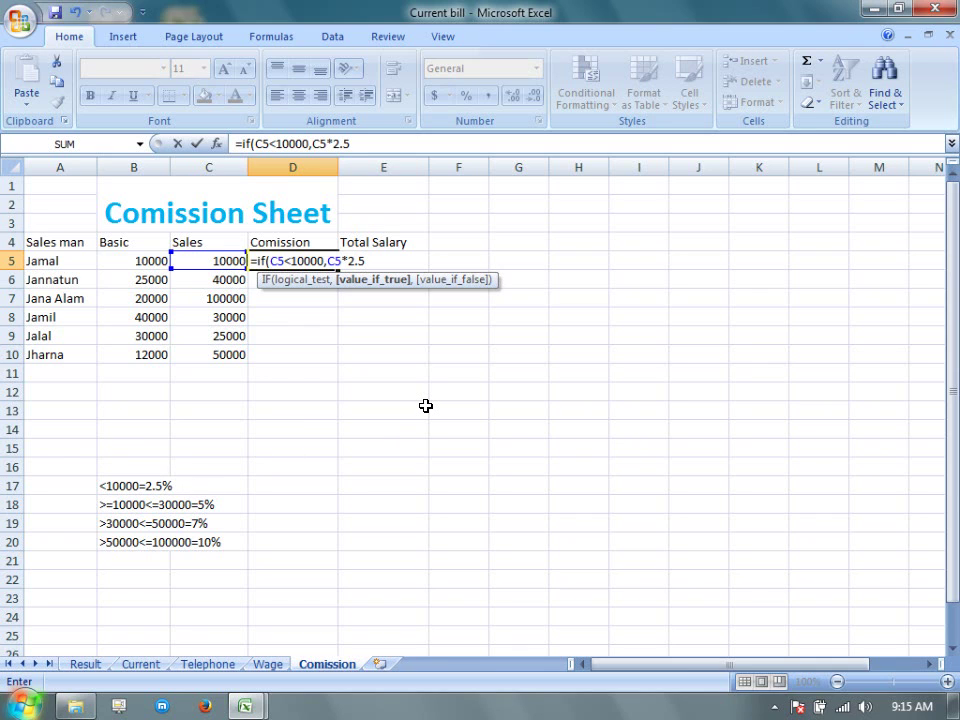
text(%,)
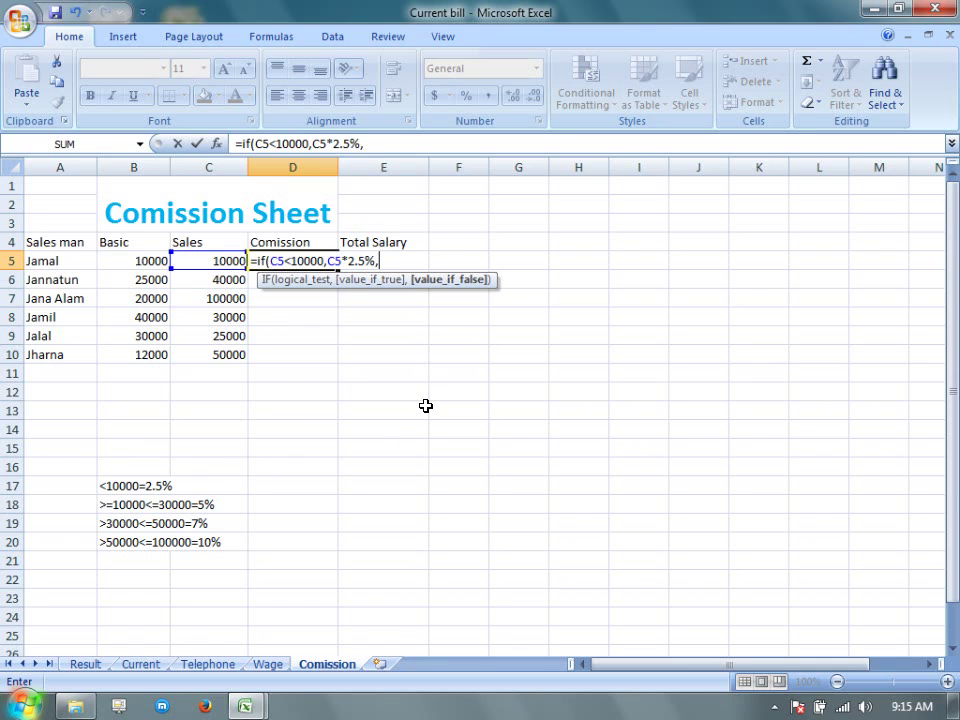
Nest a second IF in the D5 formula with the conditions C5>=10000 and C5<=30000, closing the bracket after them.
text(if)
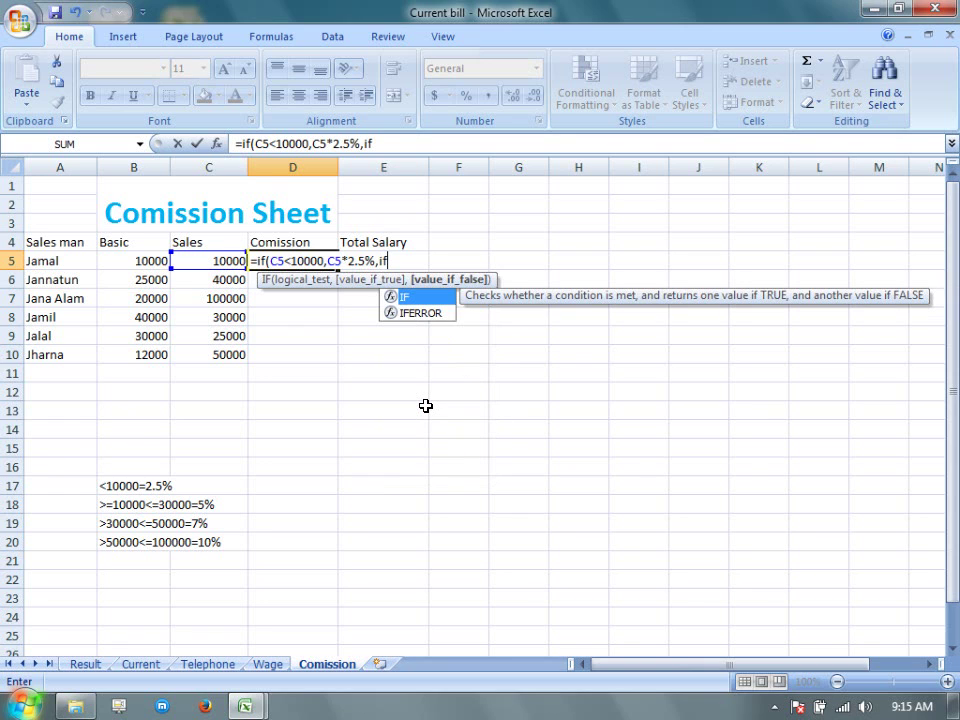
text((C)
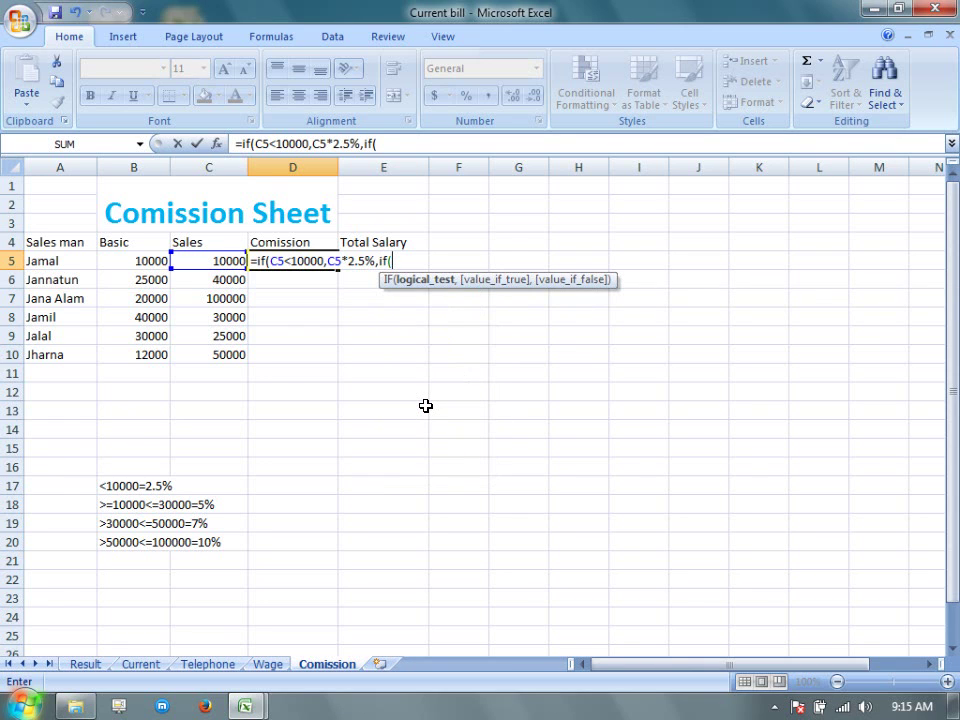
text(5>=)
text(1000)
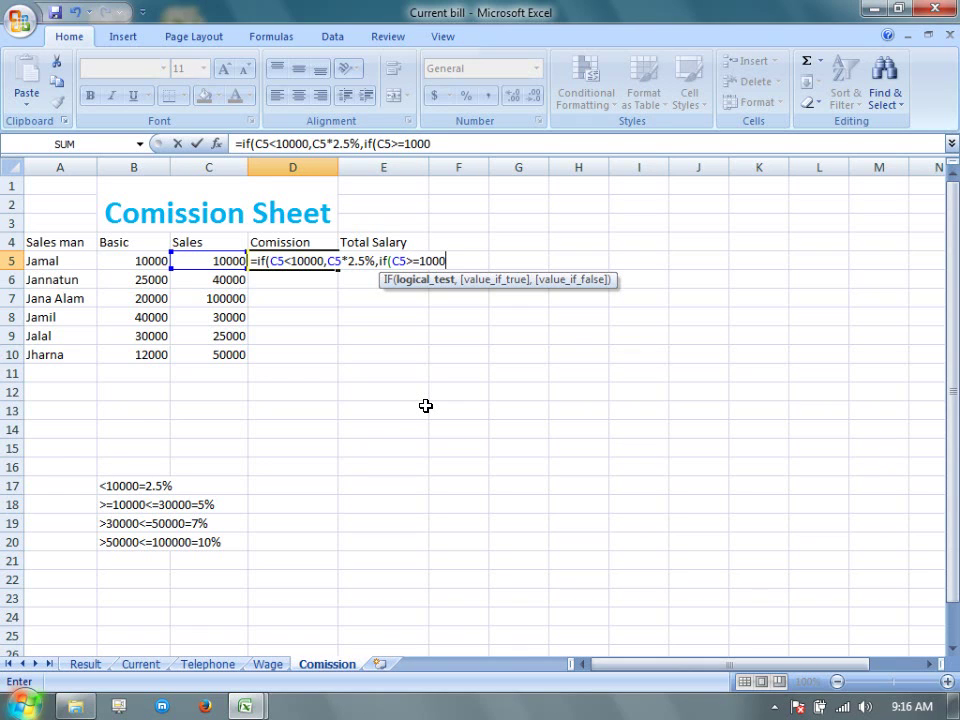
text(0,)
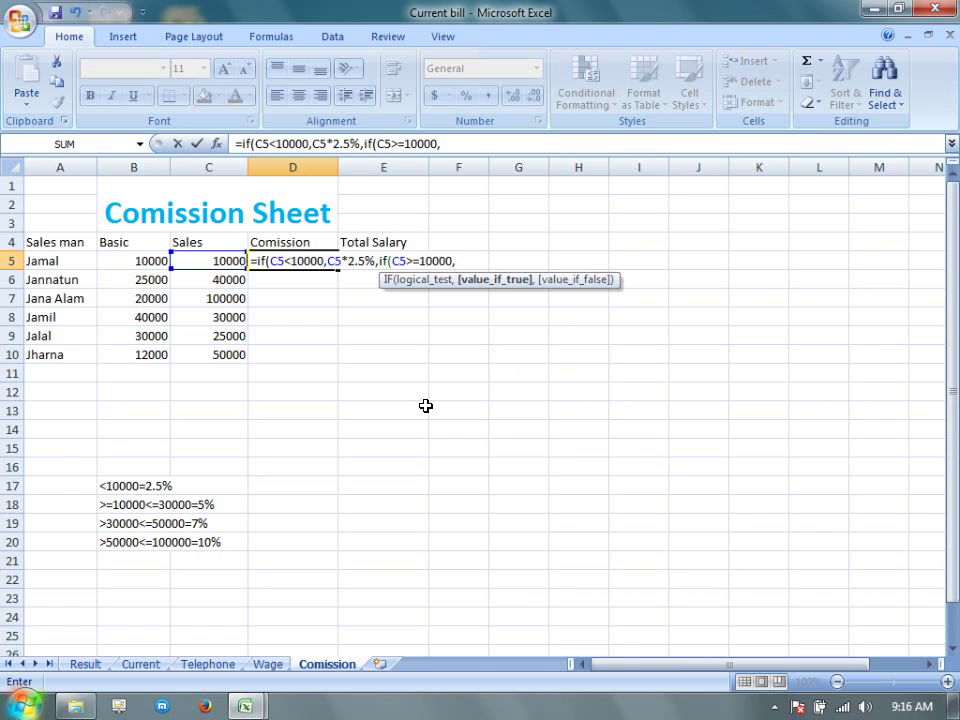
text(C)
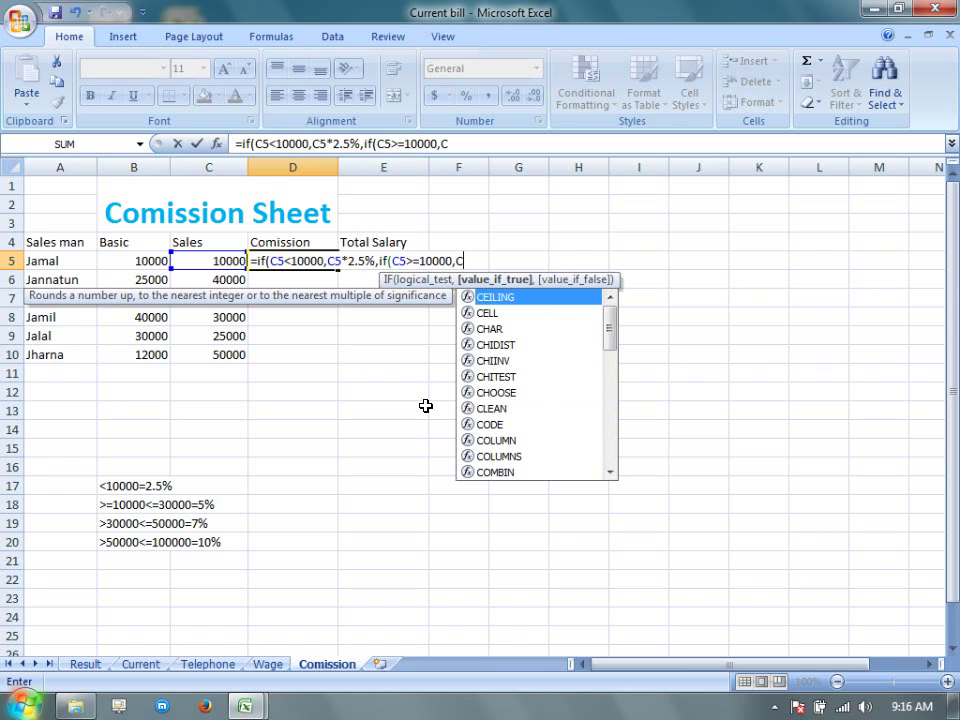
text(5)
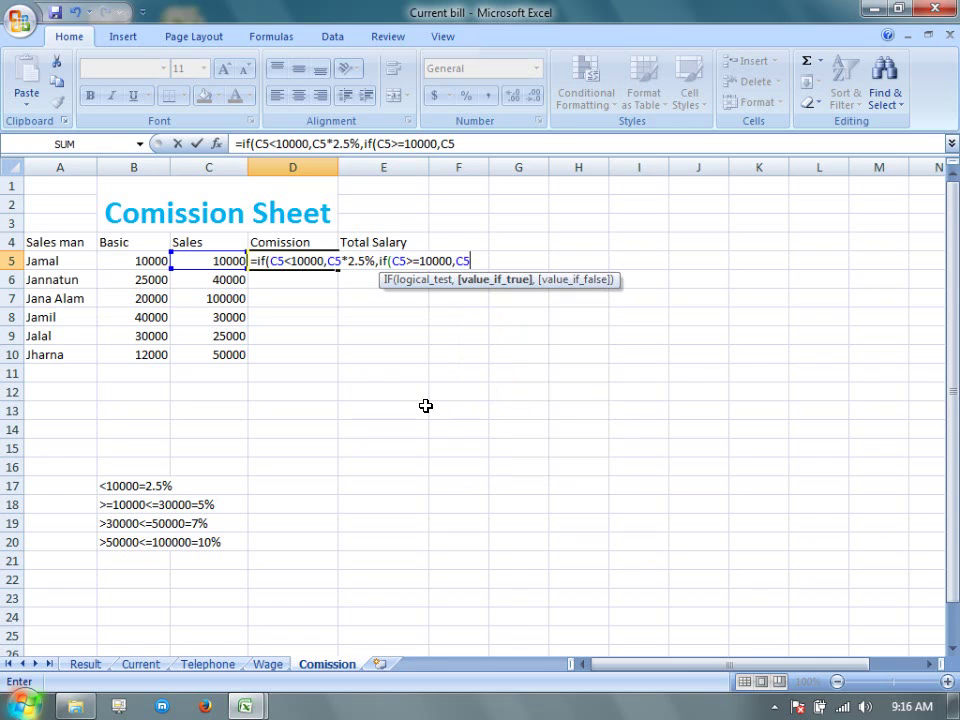
text(<=3000)
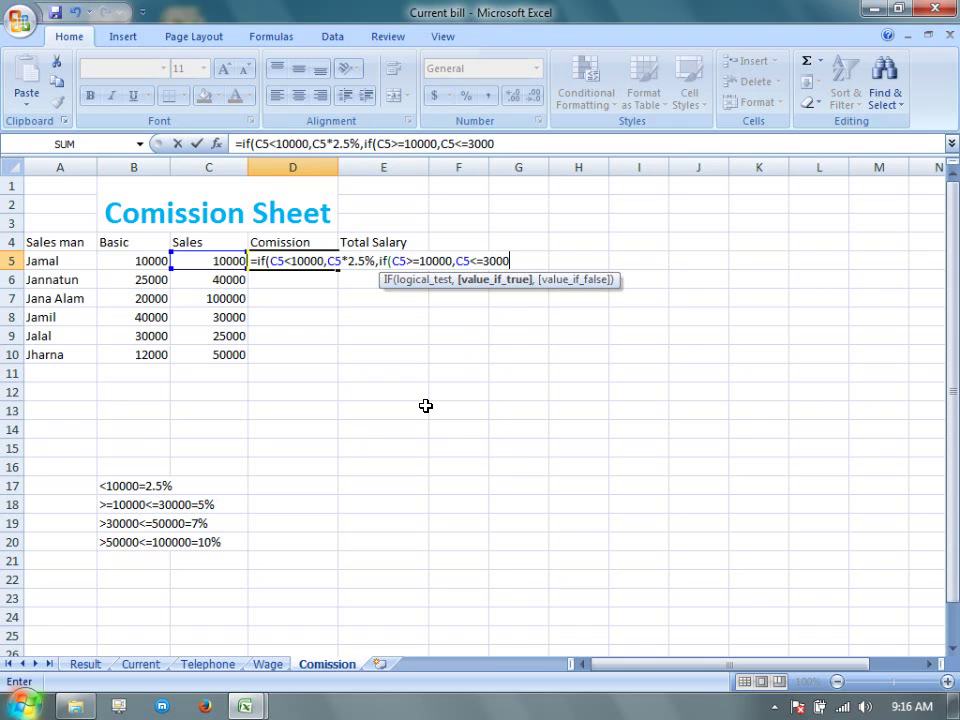
text(0))
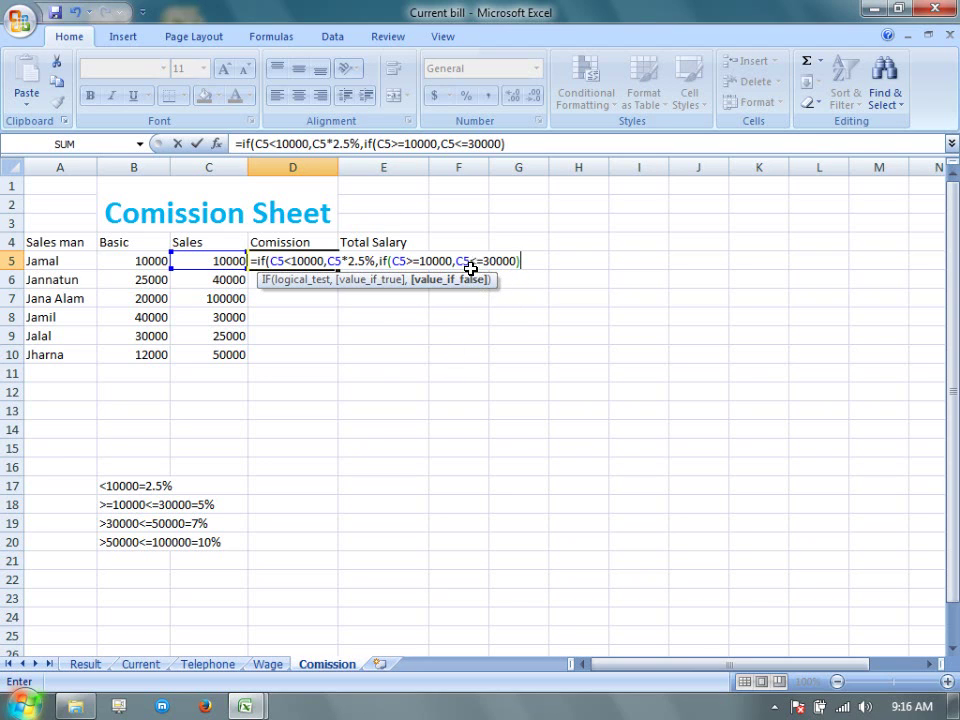
Insert the AND function with its opening bracket before the second IF's two conditions in the D5 formula.
click(391, 261)
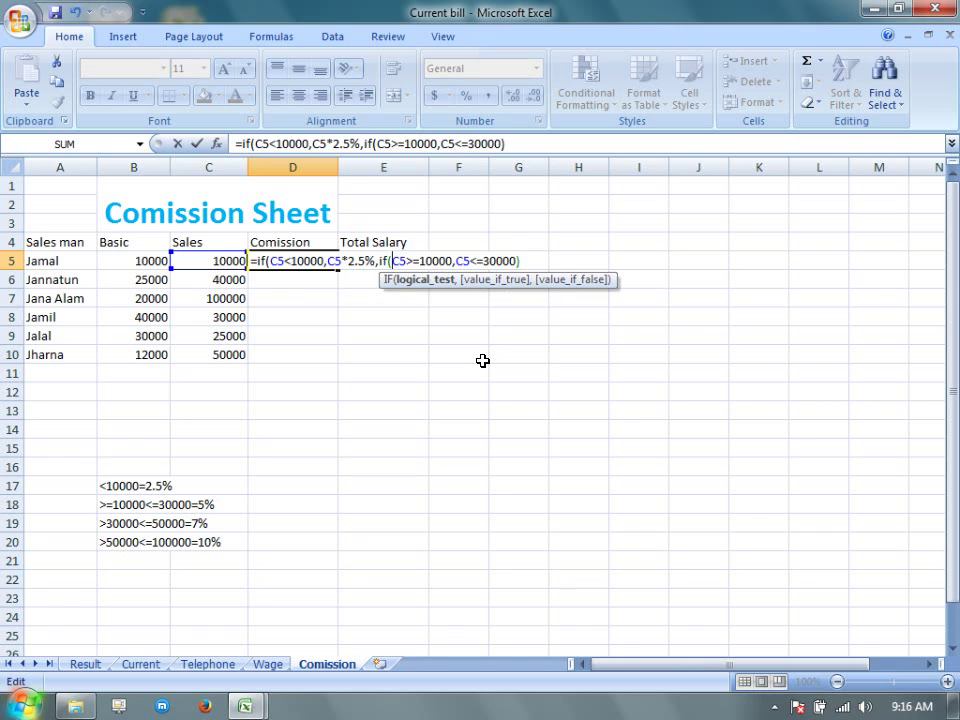
text(and)
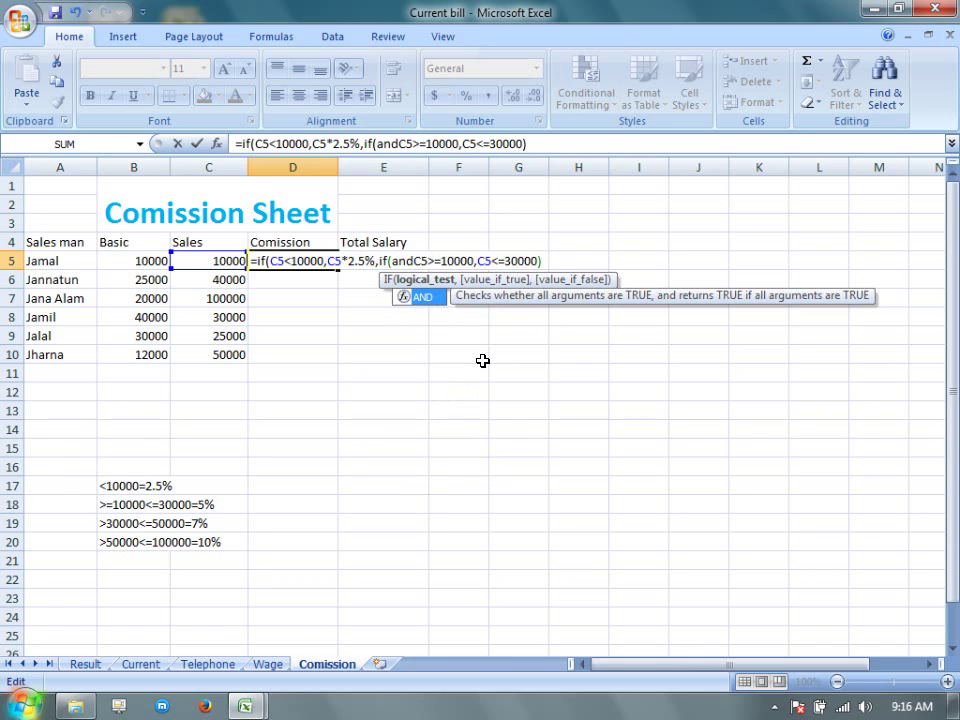
text(()
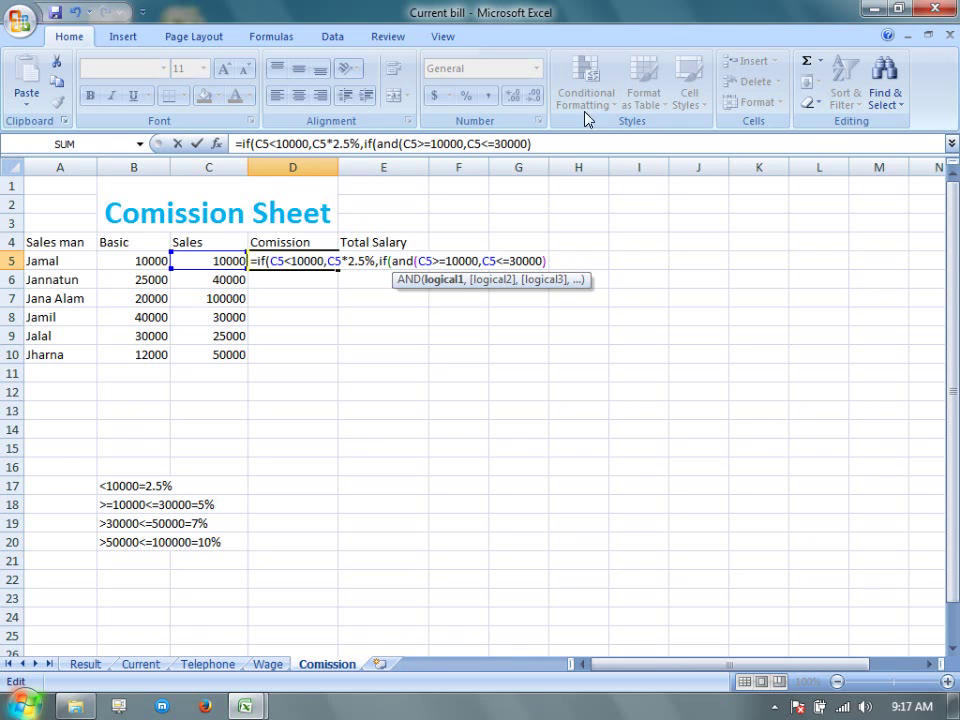
Continue the D5 formula after the AND conditions with C5*5% as the second tier's result, followed by a comma.
click(553, 260)
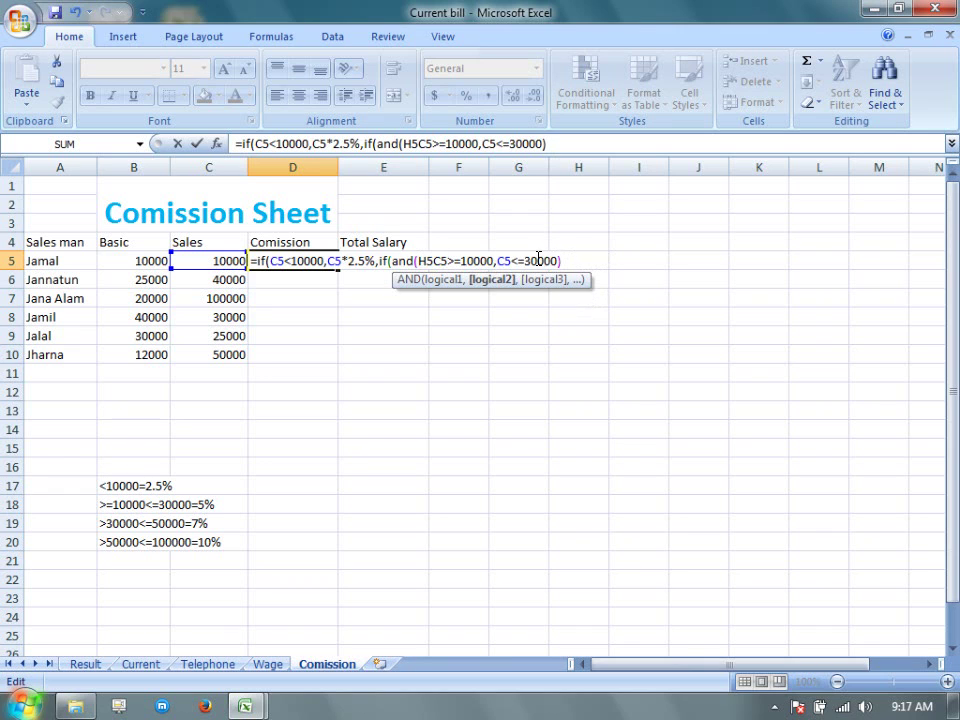
double_click(538, 260)
click(601, 260)
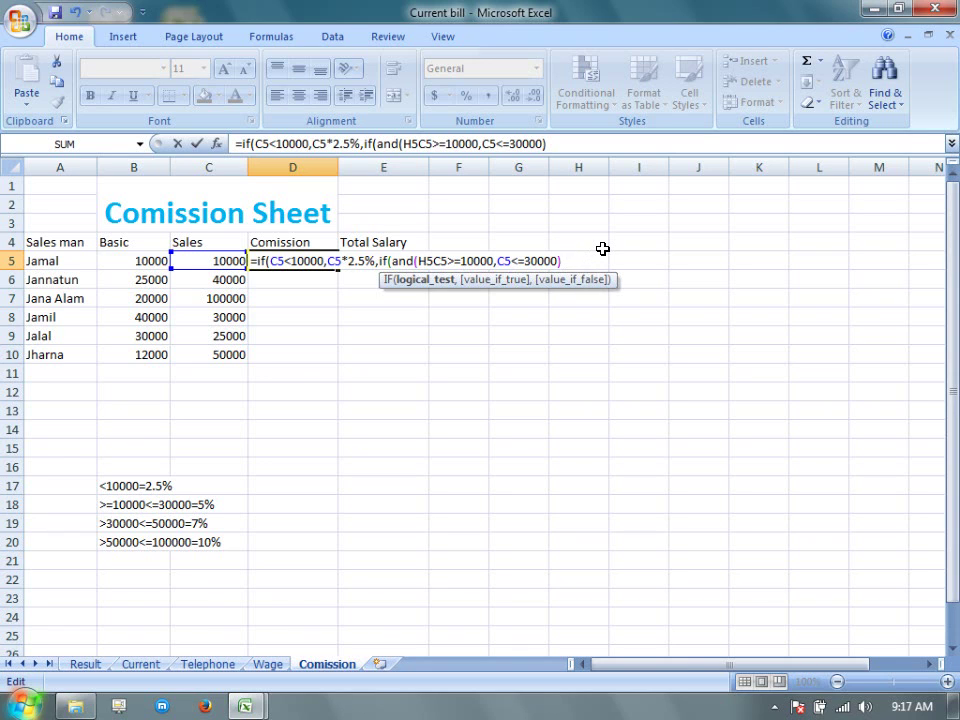
text(,)
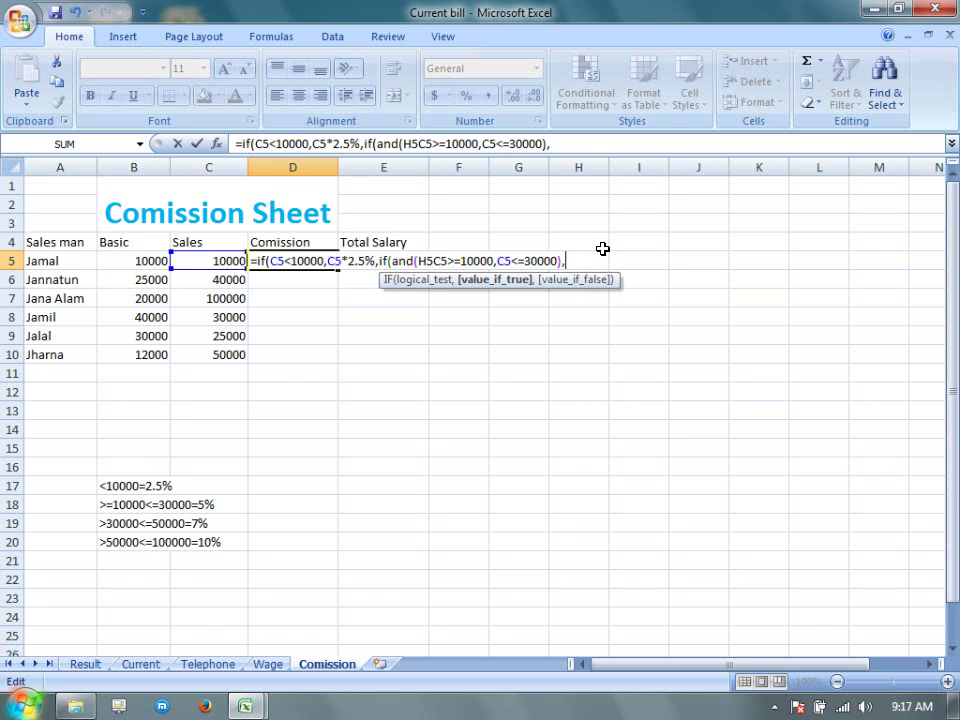
text(C5)
text(*5%,)
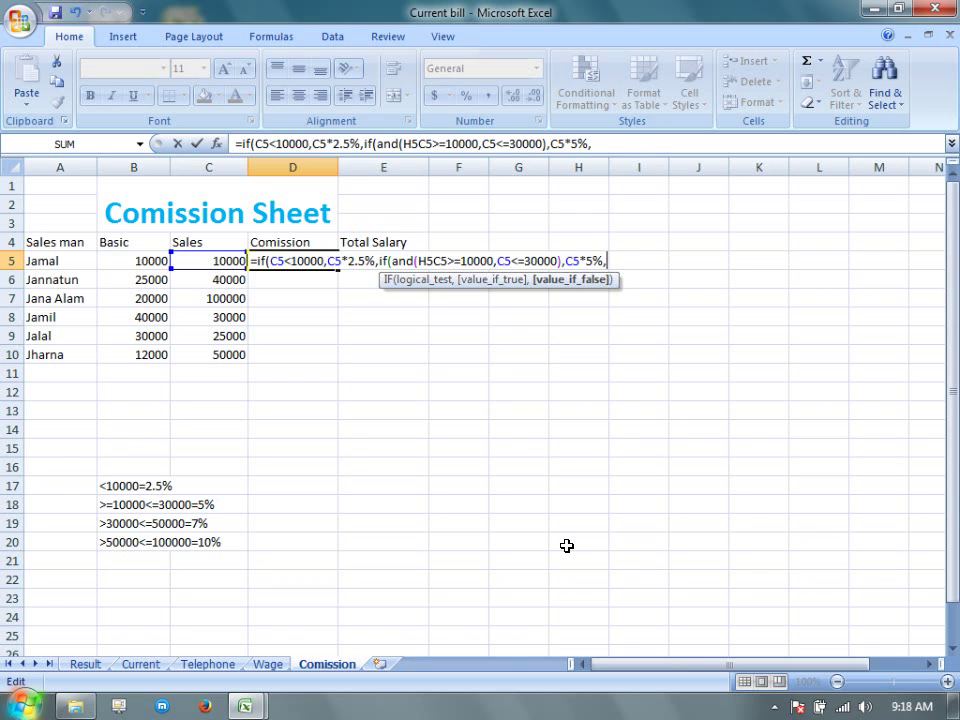
Nest a third IF in the D5 formula with the conditions c5>30000 and c5<=50000, separated by a comma.
text(if)
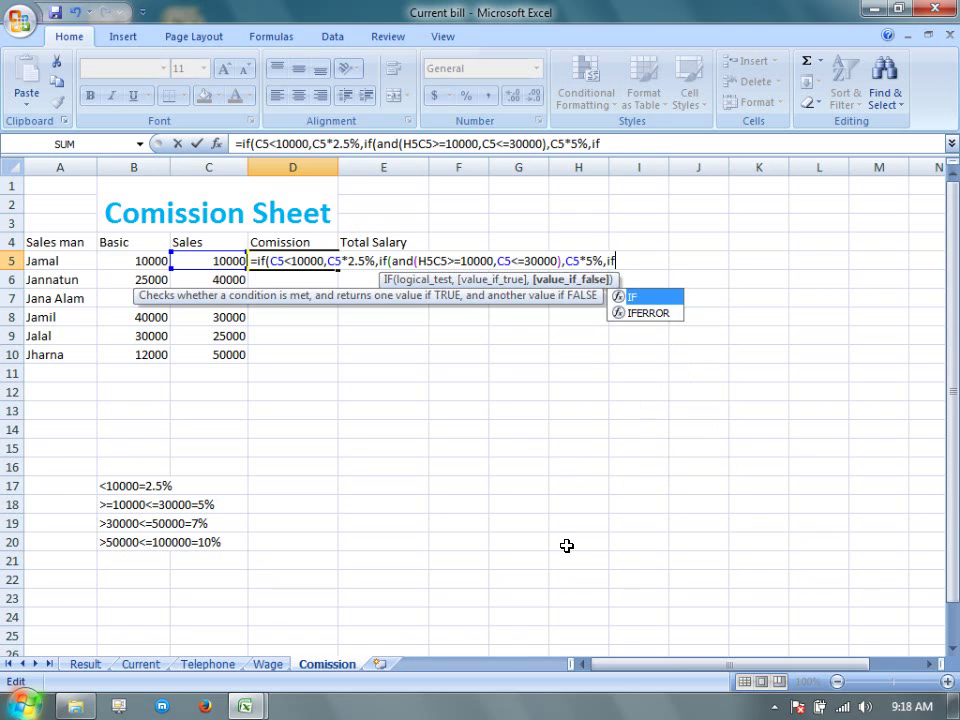
text(()
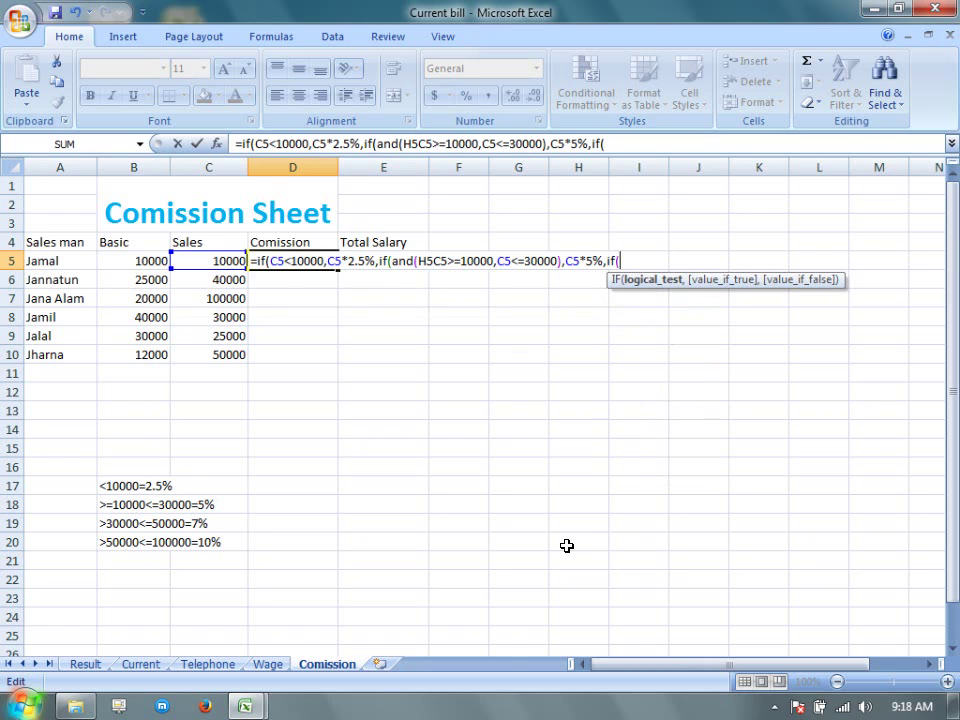
text(c5>30000)
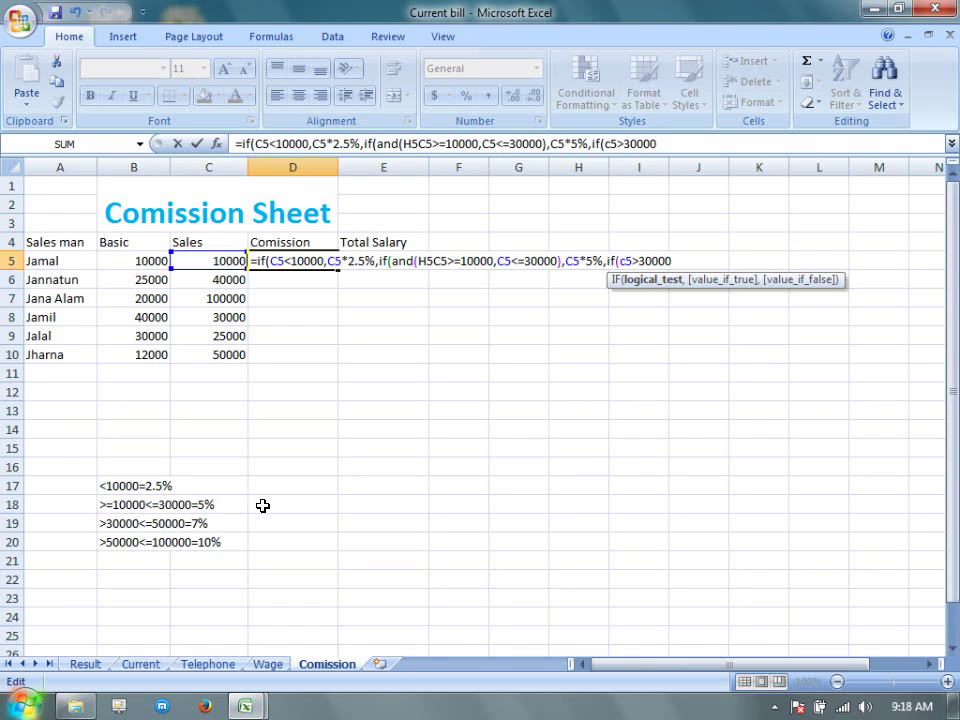
text(,)
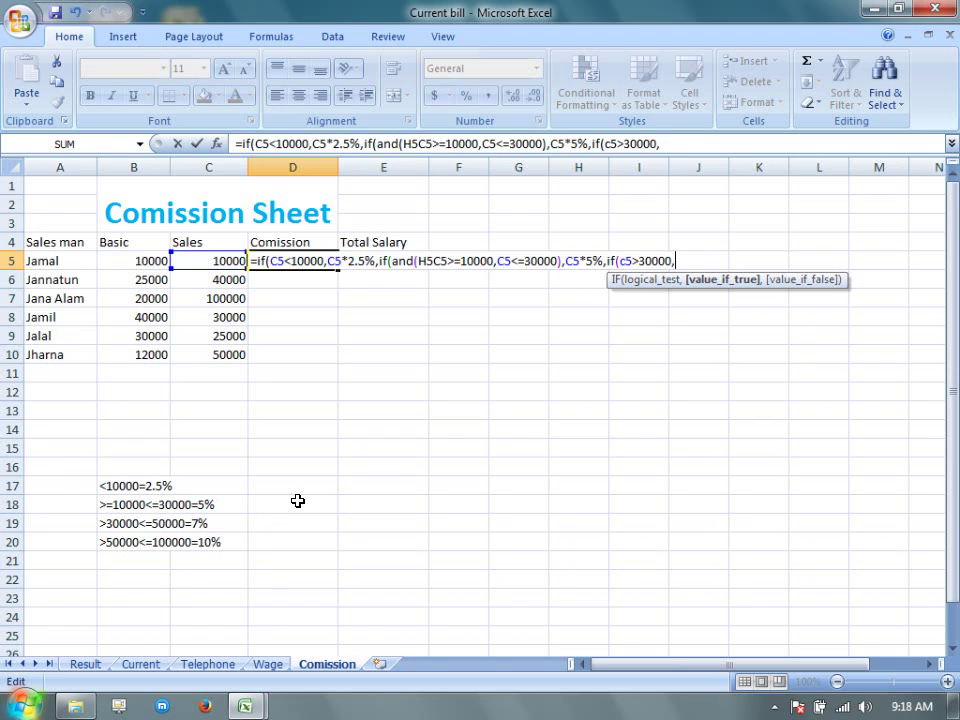
text(c5<=50000)
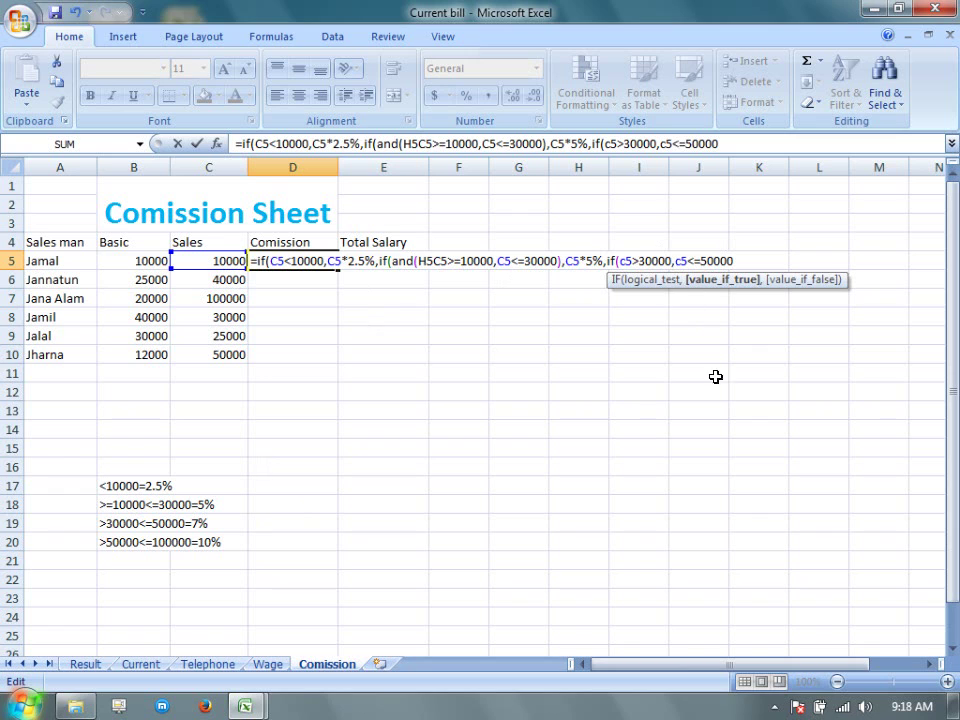
Remove the stray H5 reference before C5>=10000 inside the AND function of the D5 formula.
click(620, 261)
click(621, 261)
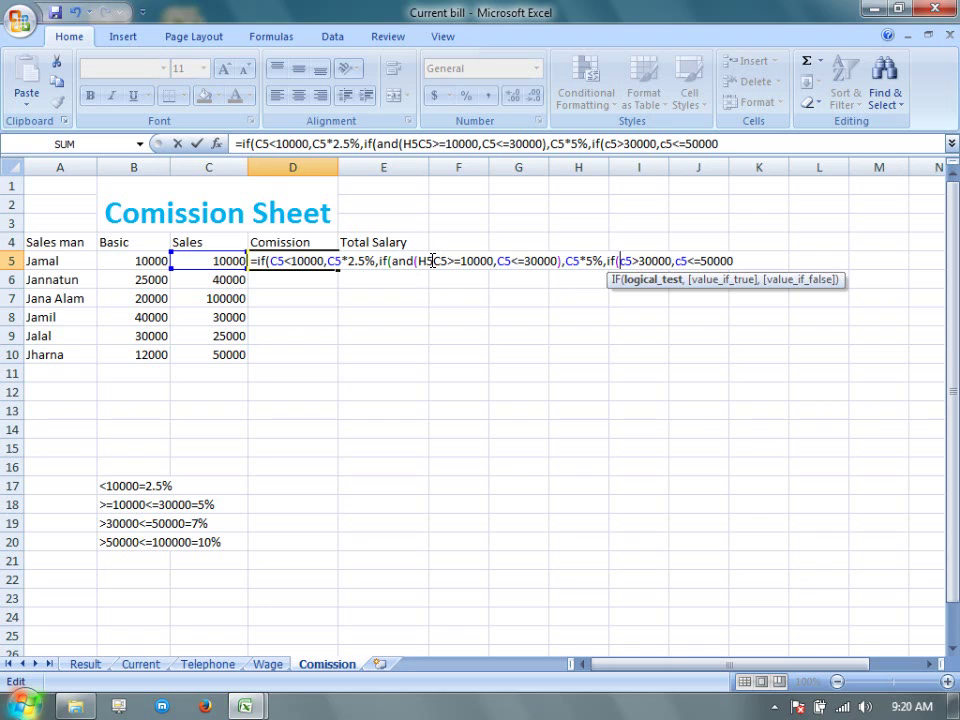
click(433, 261)
key(BackSpace)
key(BackSpace)
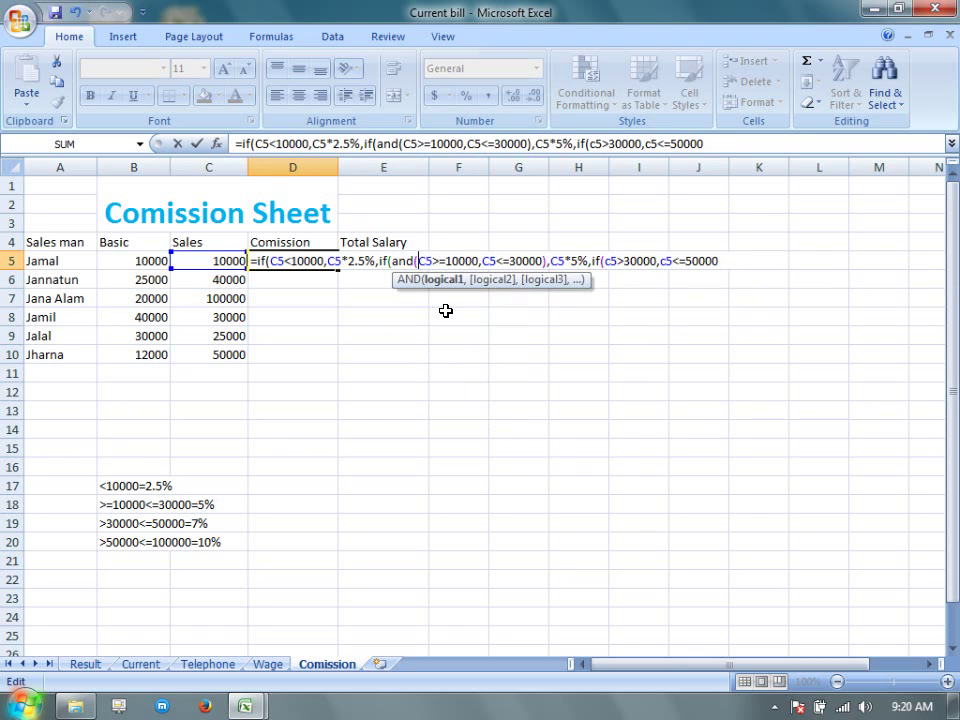
Close the bracket after c5<=50000 in the D5 formula and add C5*7% as the third tier's result, followed by a comma.
click(720, 261)
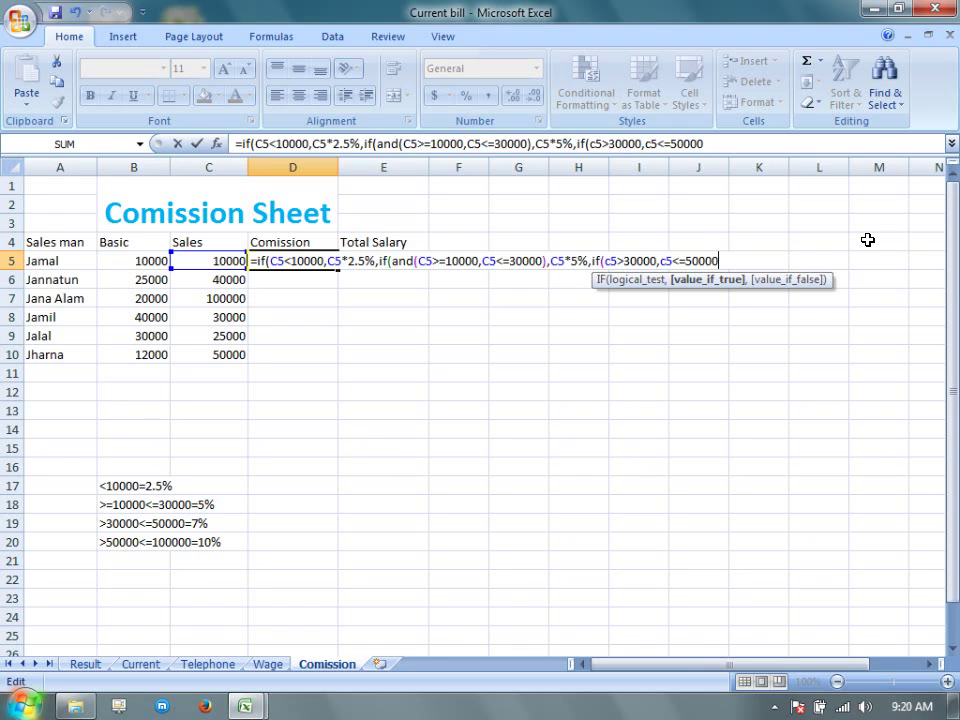
text())
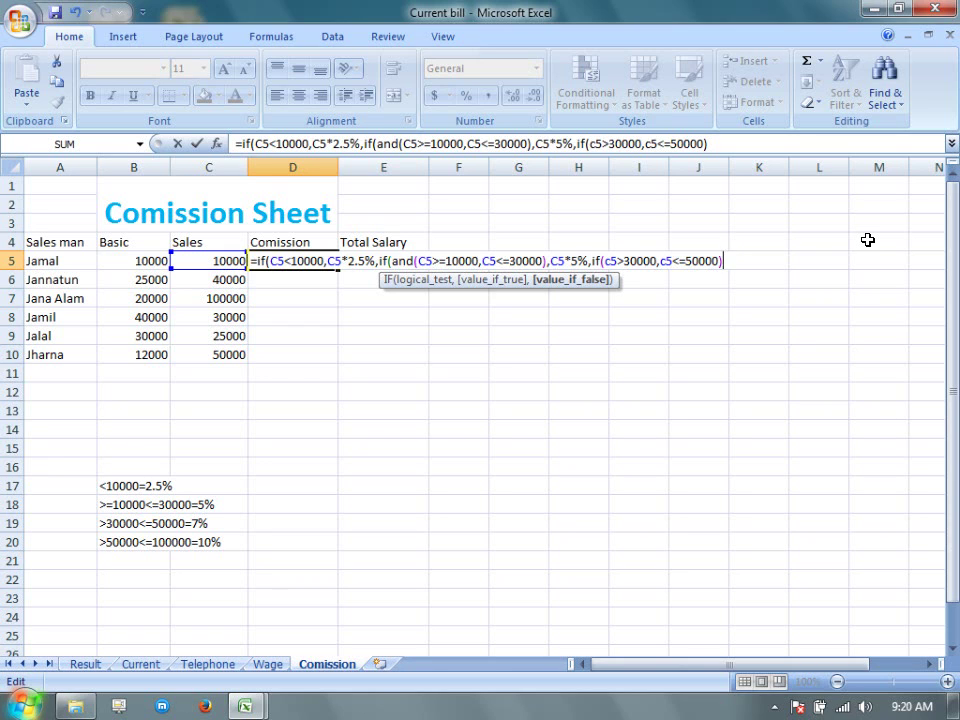
text(,C)
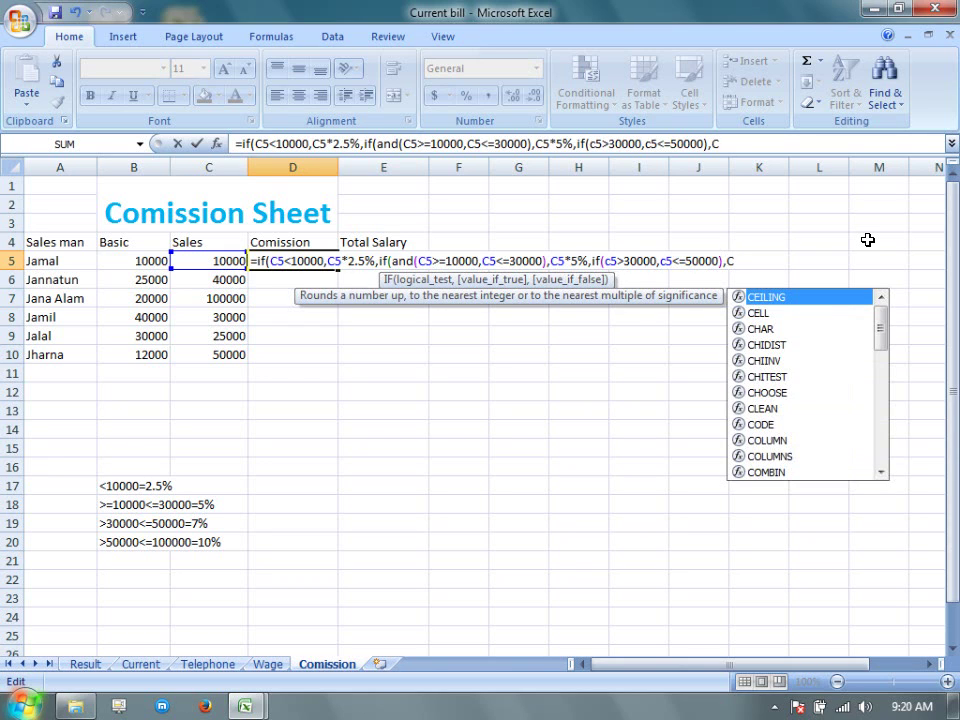
text(5*)
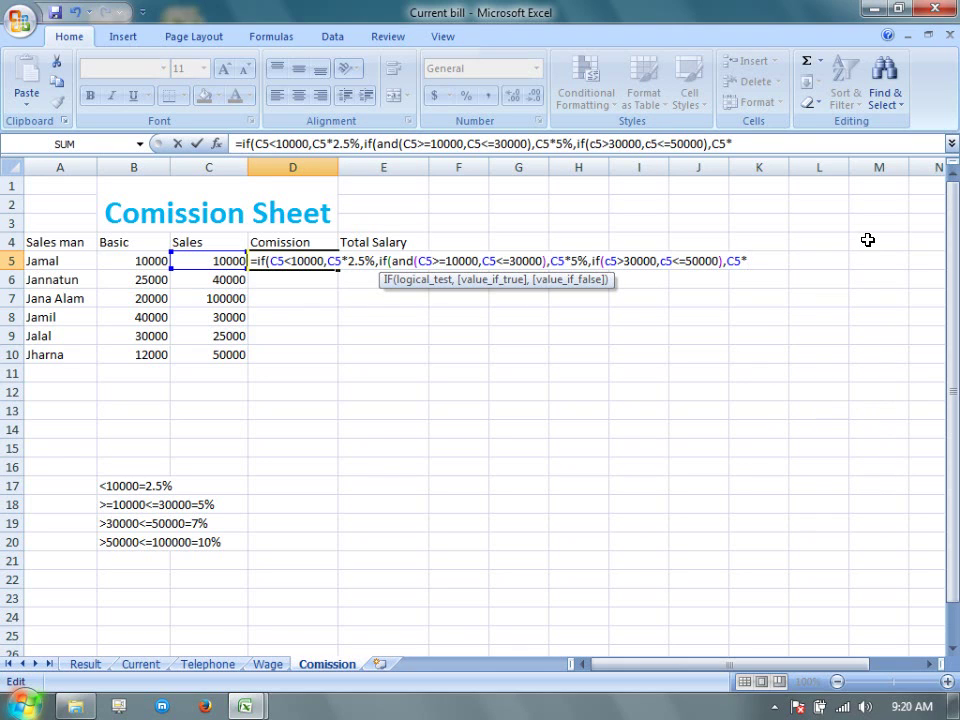
text(7%,)
Nest a fourth IF in the D5 formula with the first condition c5>50000, followed by a comma.
text(if)
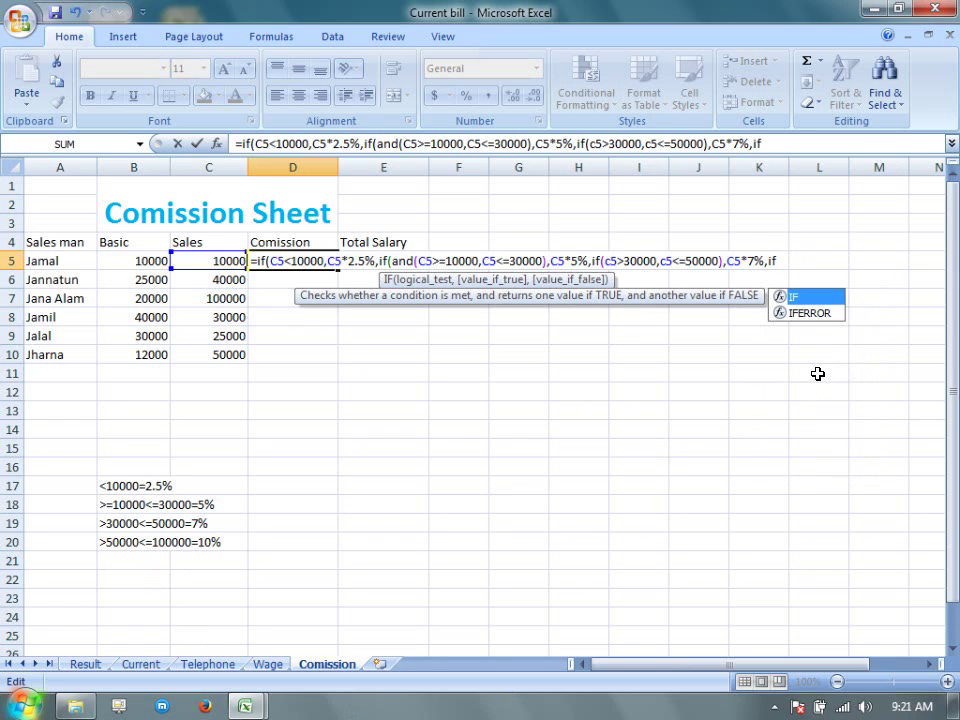
text(()
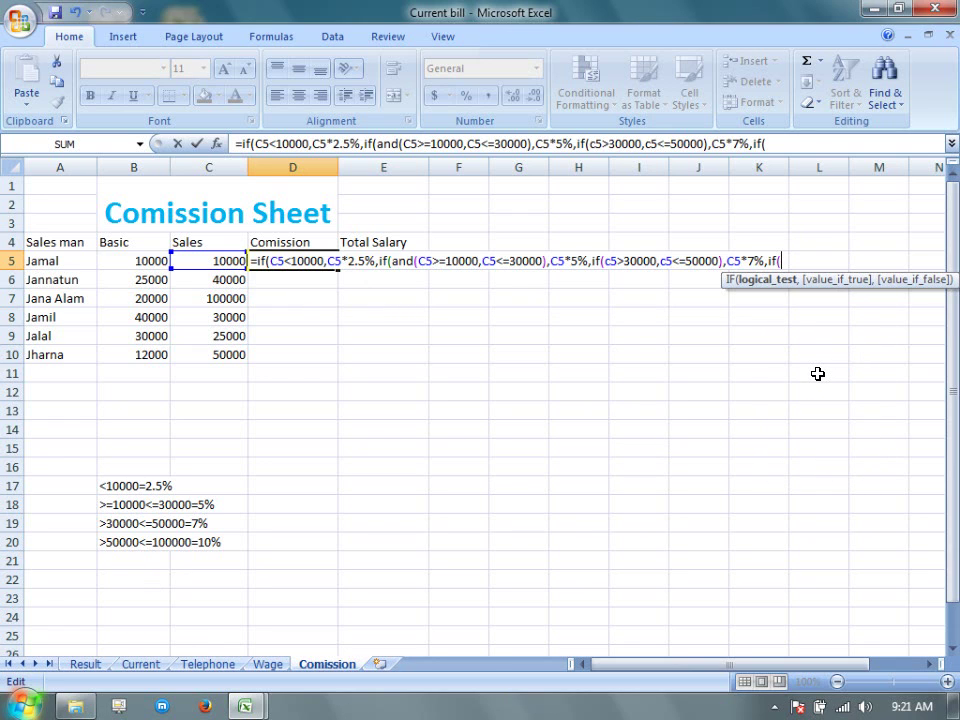
text(c5>50000)
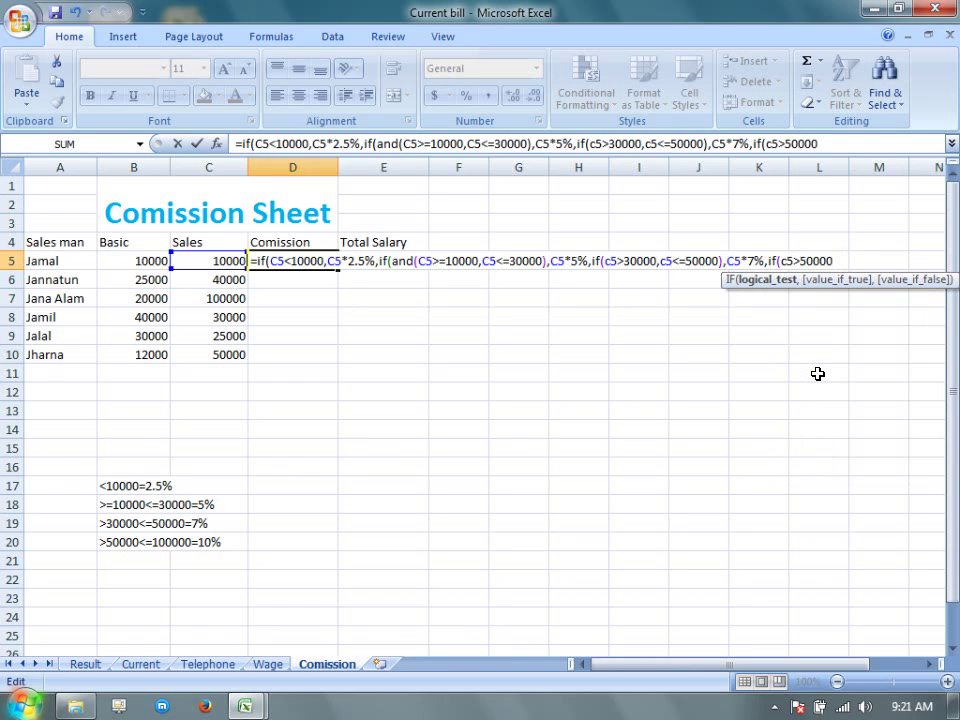
text(,)
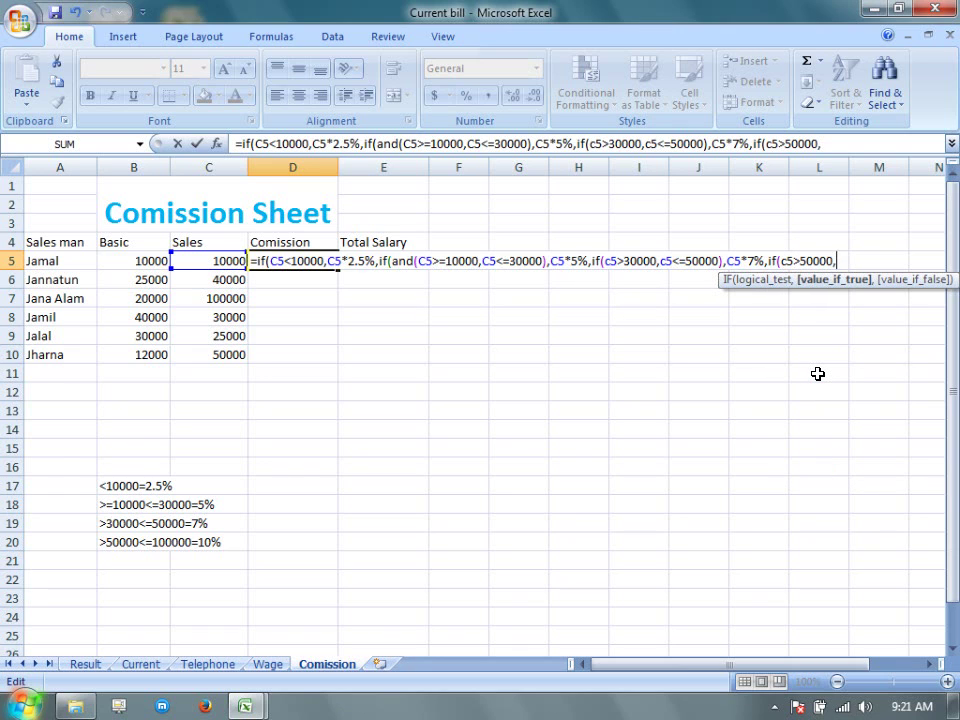
Insert the AND function with its opening bracket before c5>50000 in the fourth IF of the D5 formula.
key(Left)
key(Left)
key(Left)
key(Left)
key(Left)
key(Left)
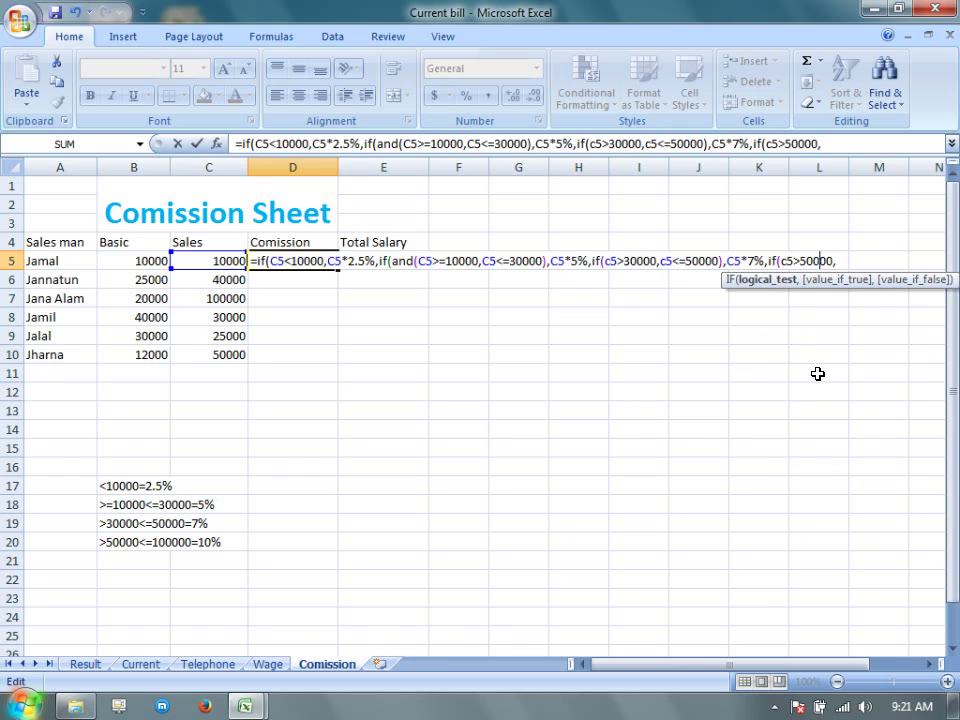
key(Left)
key(Left)
key(Left)
text(and)
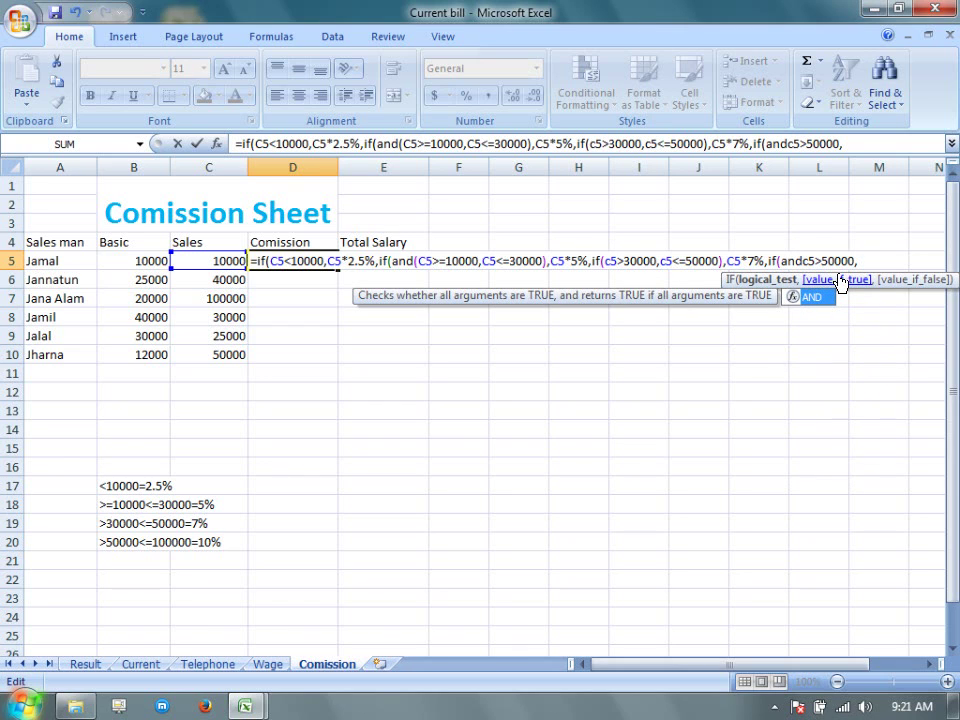
text(()
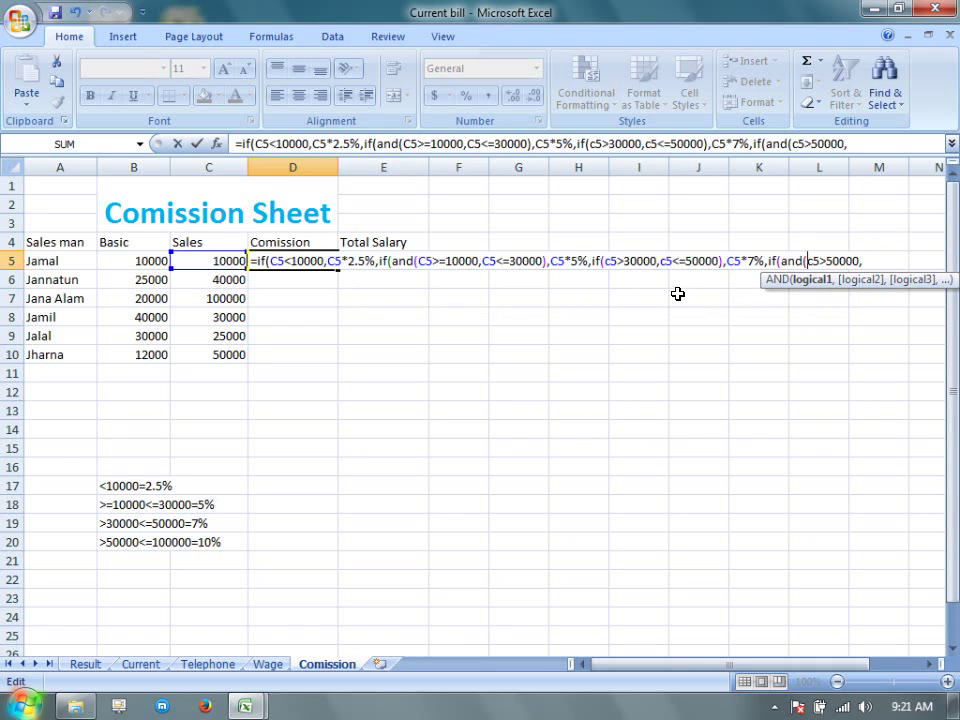
Insert the AND function with its opening bracket before c5>30000 in the third IF of the D5 formula.
click(607, 261)
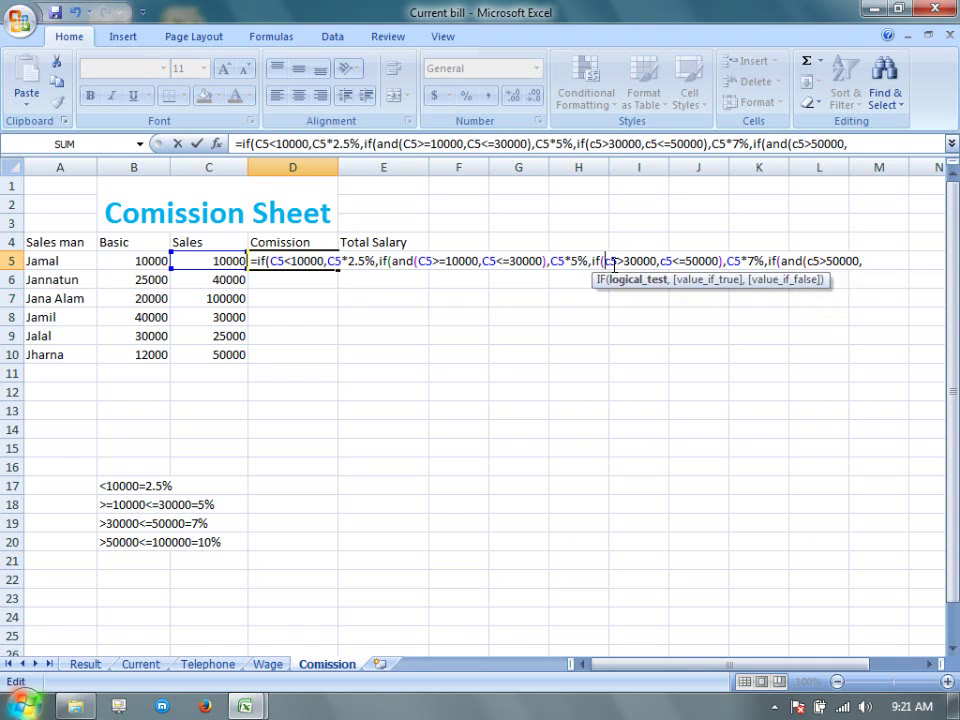
text(and)
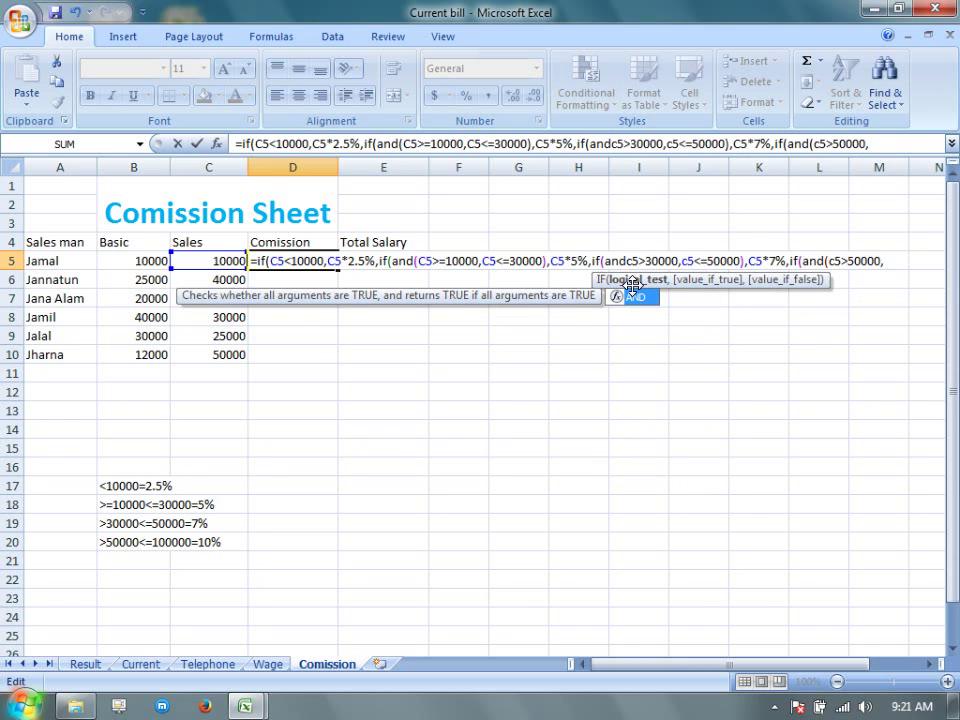
text(()
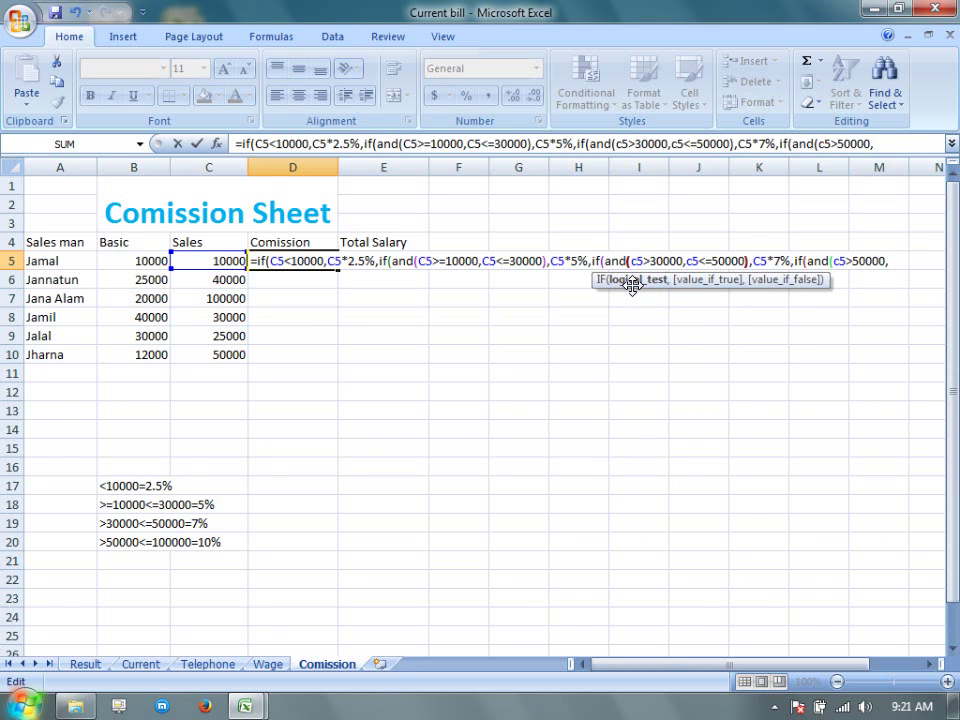
Complete the fourth IF's AND conditions at the end of the D5 formula with <=100000, a closing bracket and a comma.
click(889, 261)
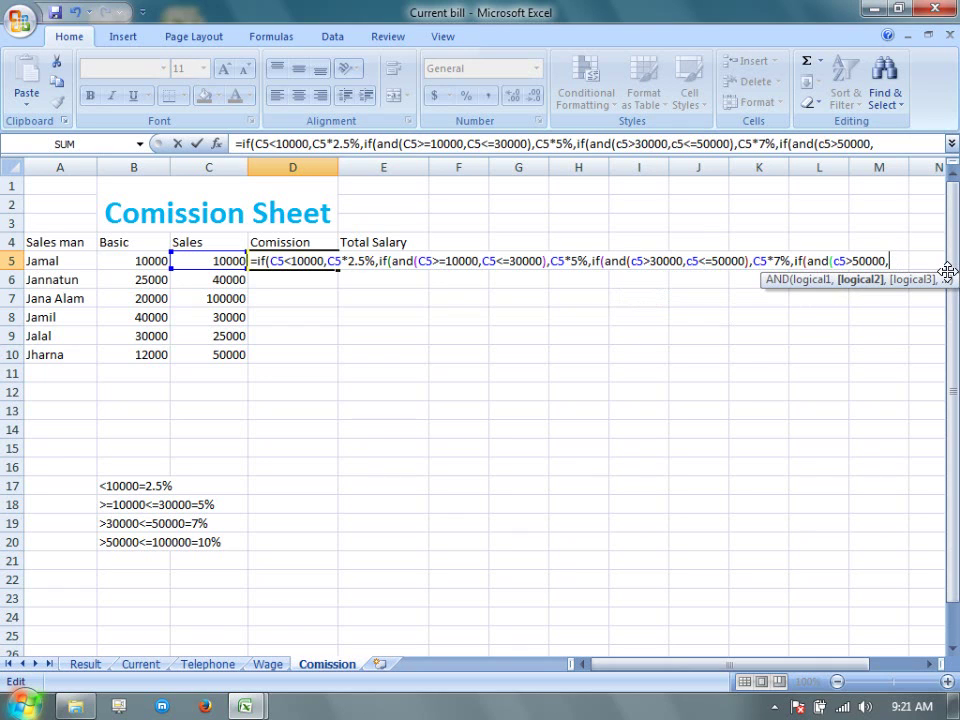
text(<=100000)
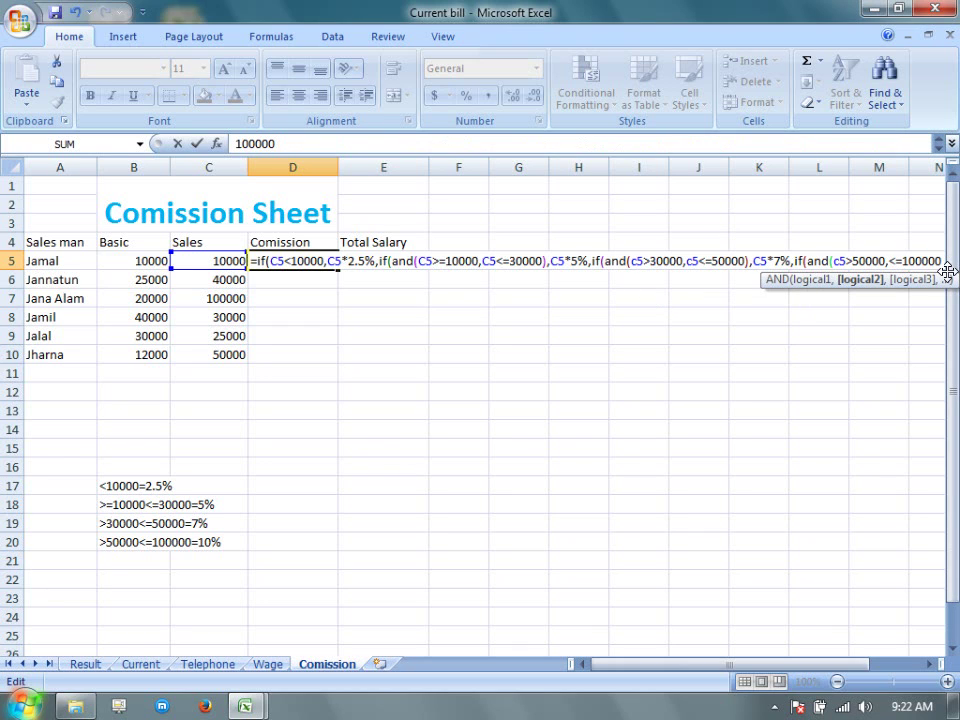
text())
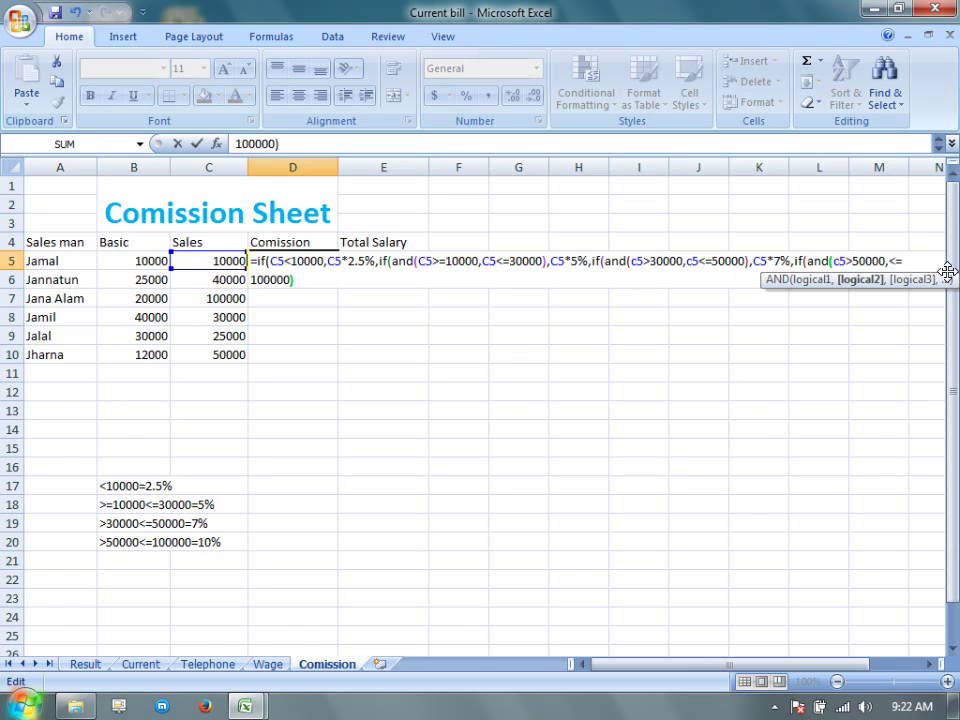
text(,)
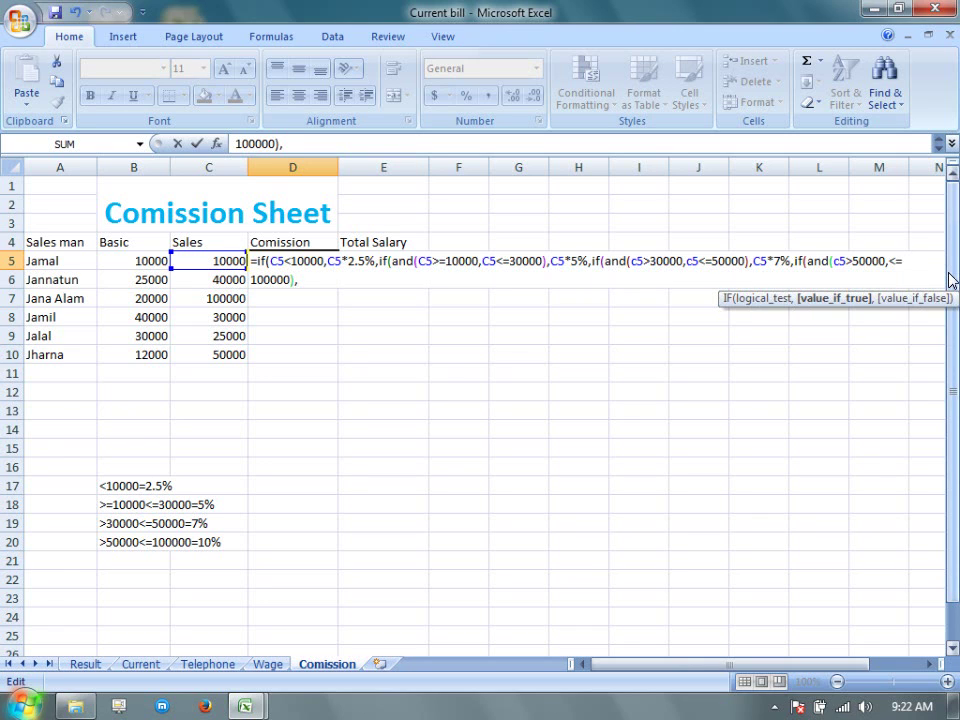
Add C5*8% as the fourth tier's result in the D5 formula and try to enter the formula.
text(C5*)
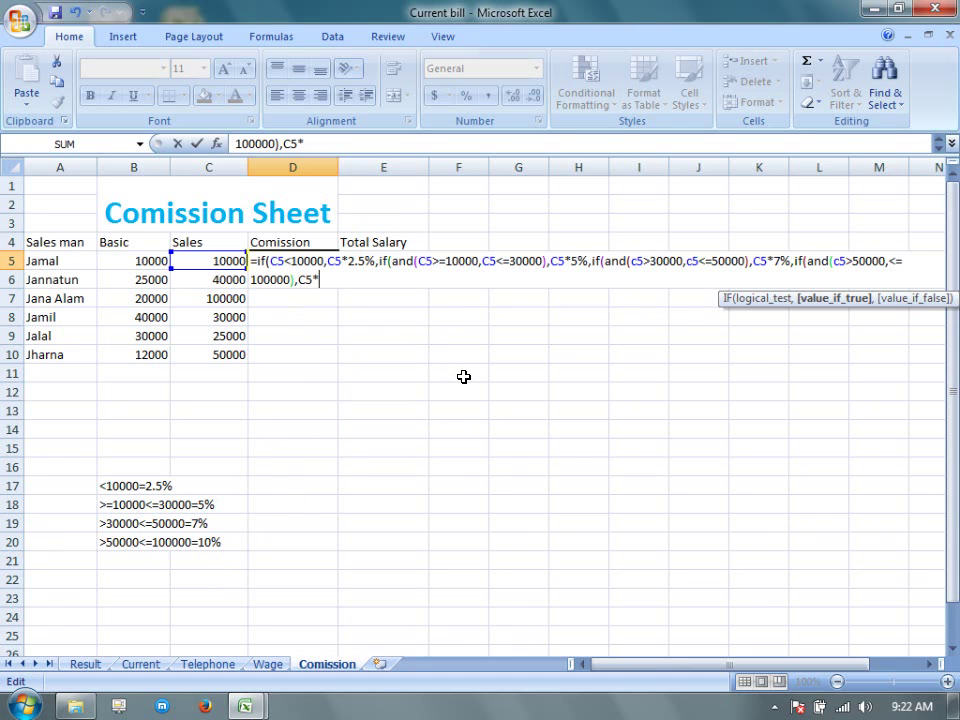
text(8%)
key(Return)
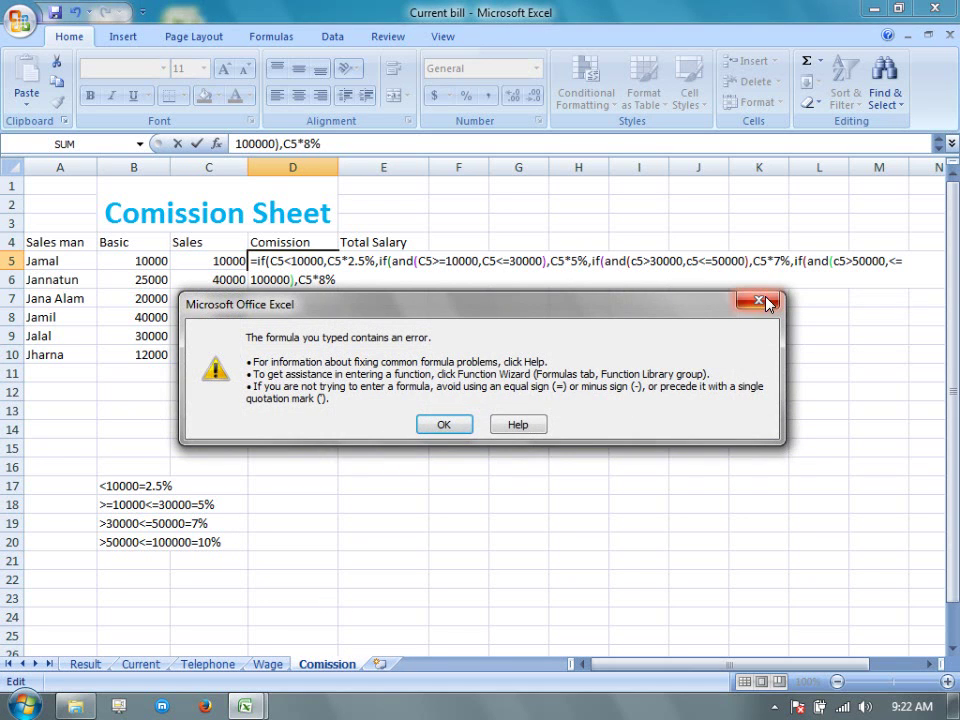
click(766, 302)
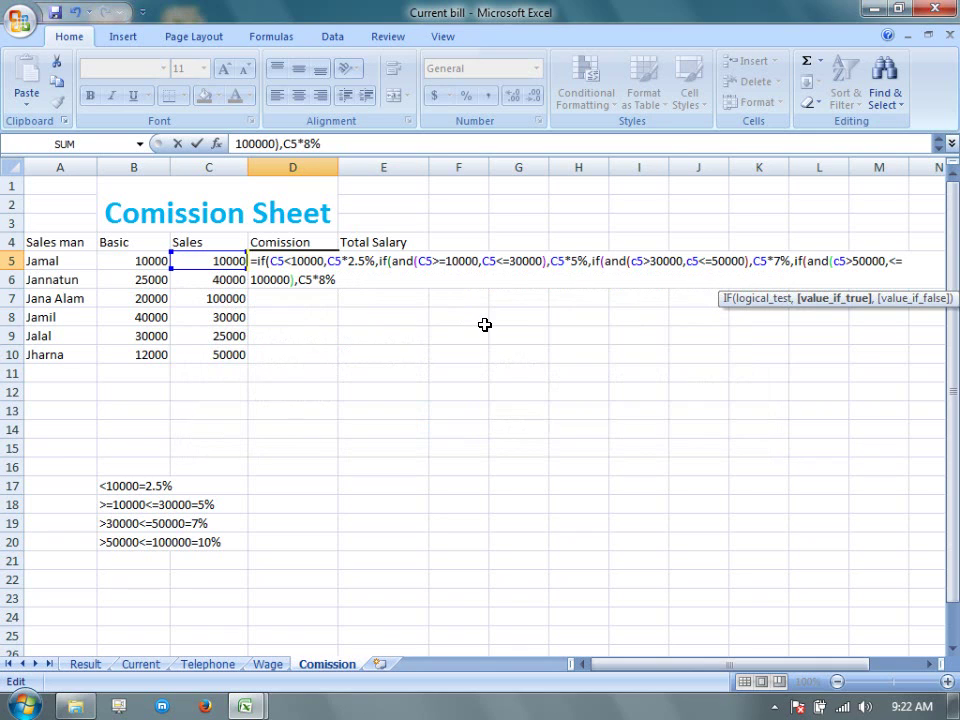
Nest a fifth IF in the D5 formula with the condition c5>100000 and result c5*10%, ending with five closing brackets.
text(,)
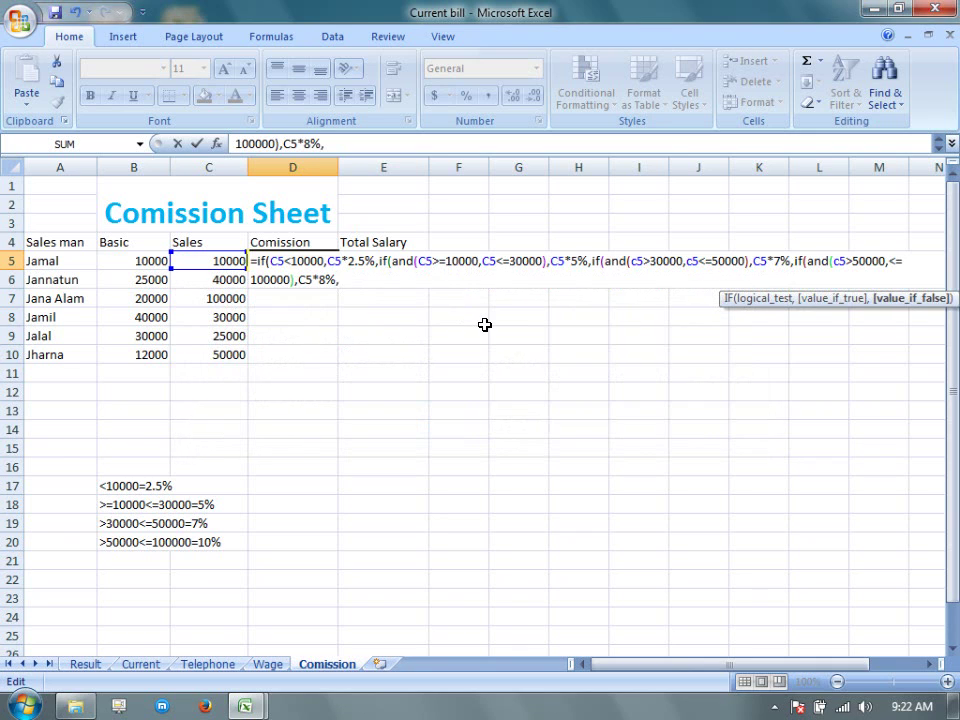
text(if)
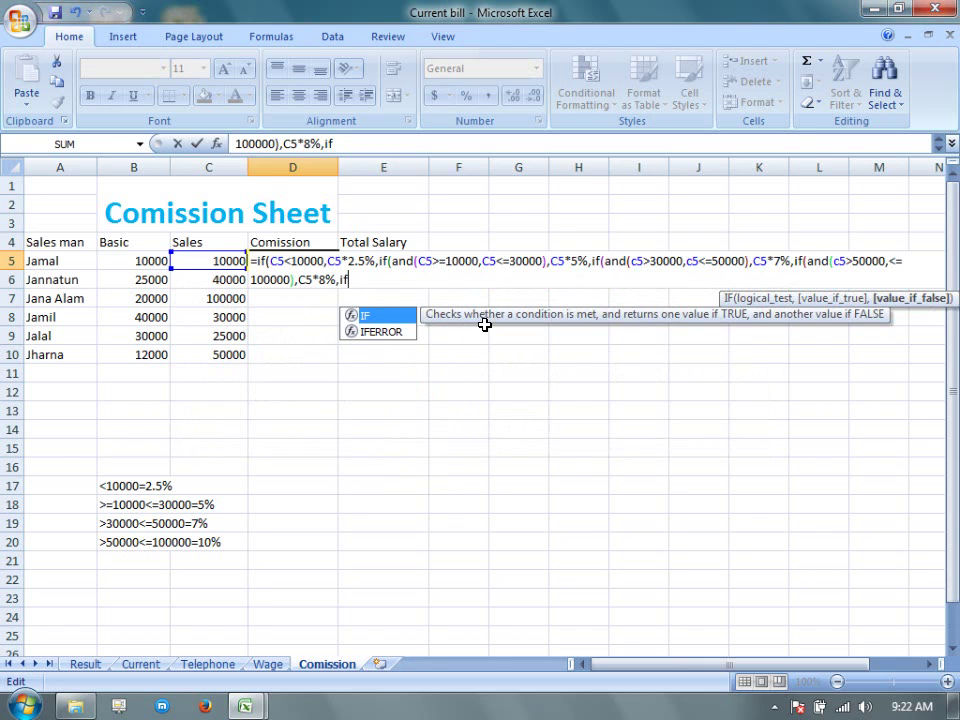
text(()
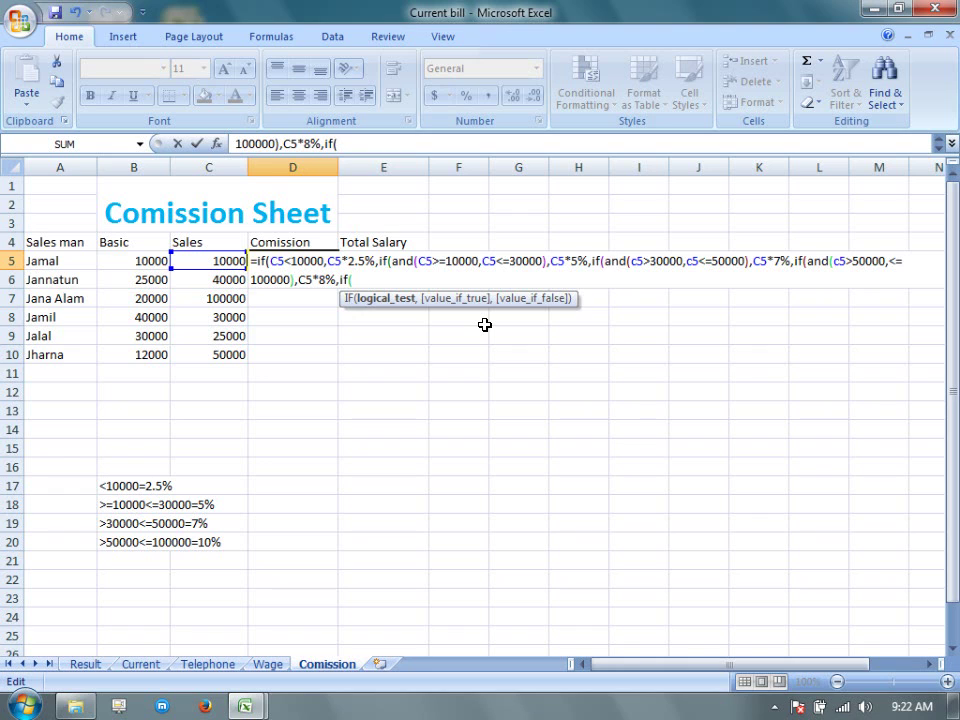
text(c5>10000)
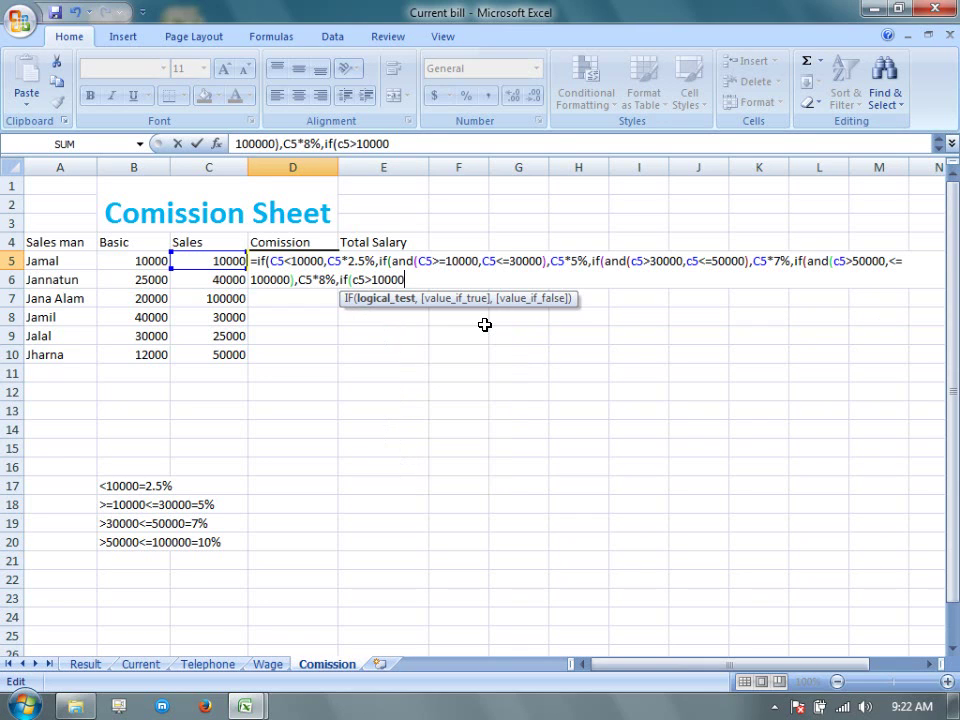
text(0,)
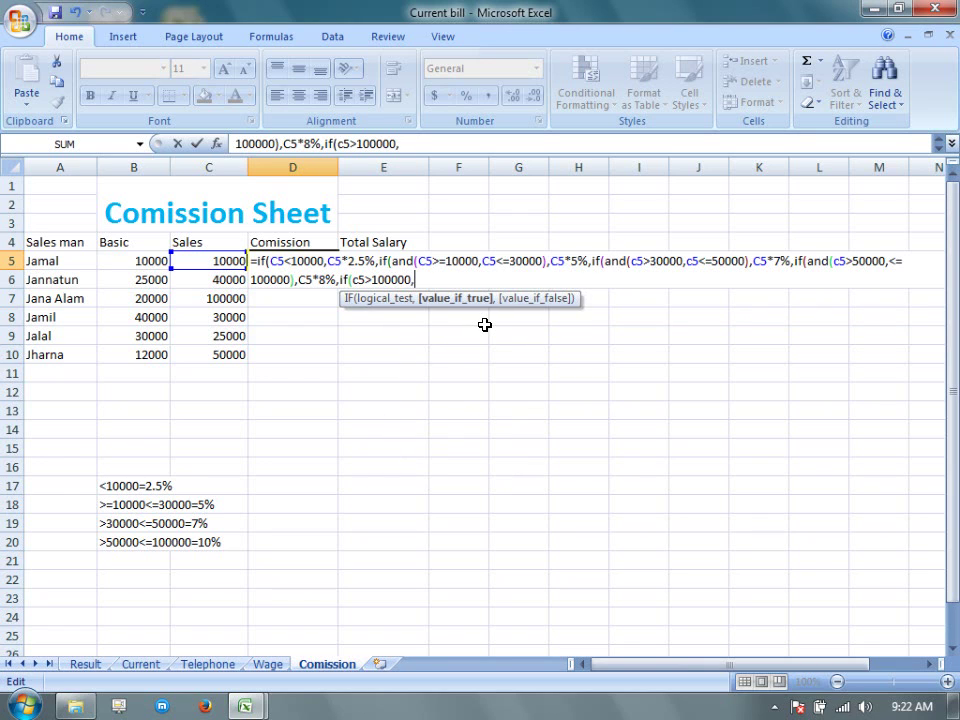
text(c5*10%)
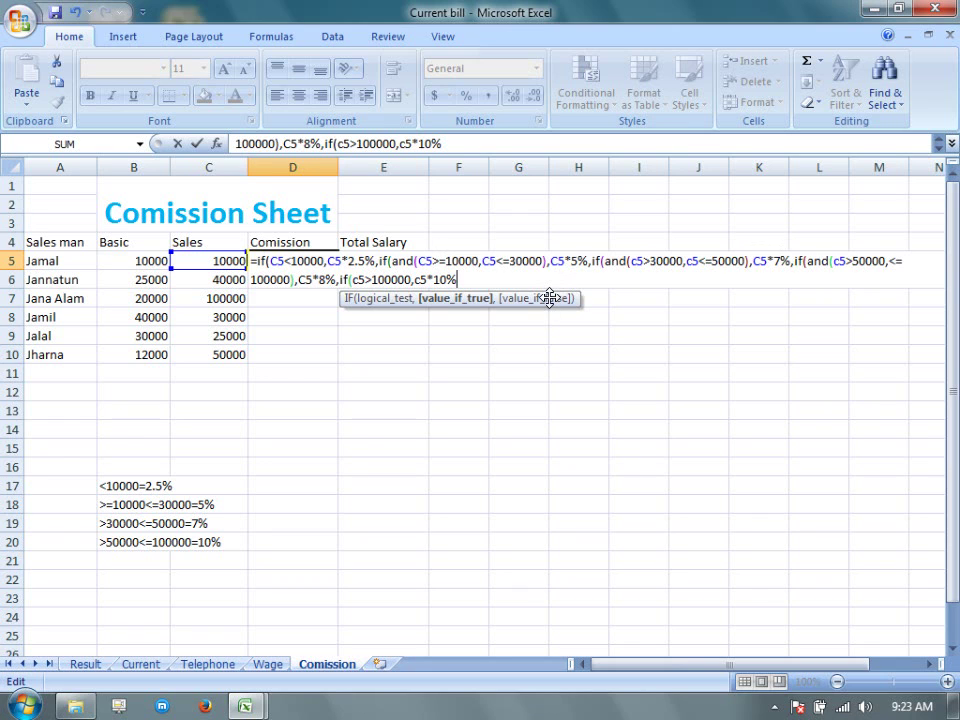
text())))))
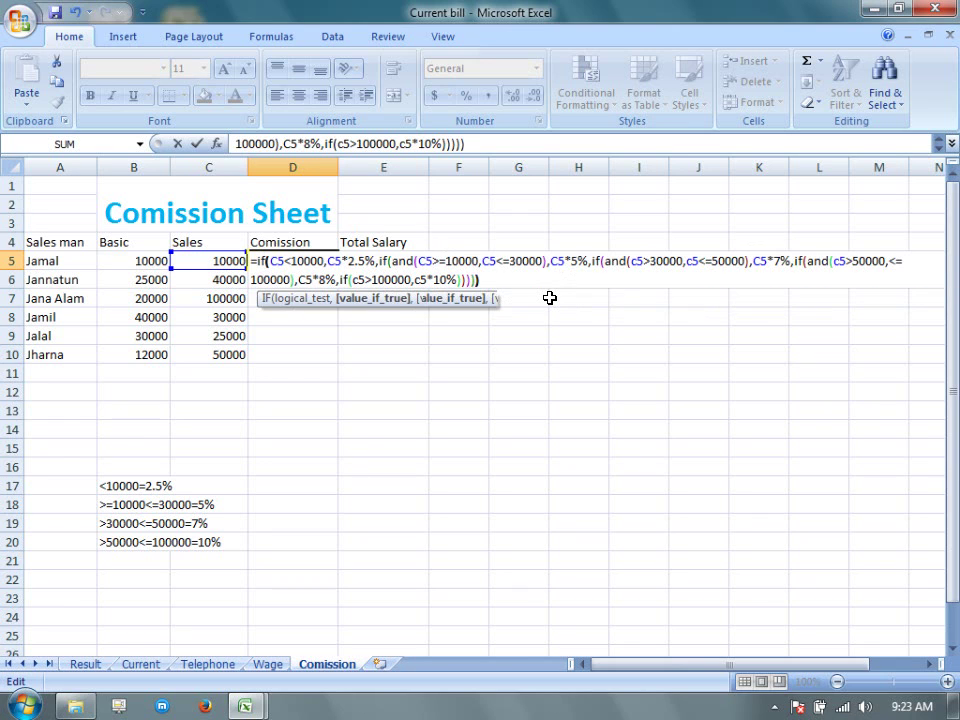
Try to enter the D5 formula and check its 2.5% and 5% tiers for errors.
key(Return)
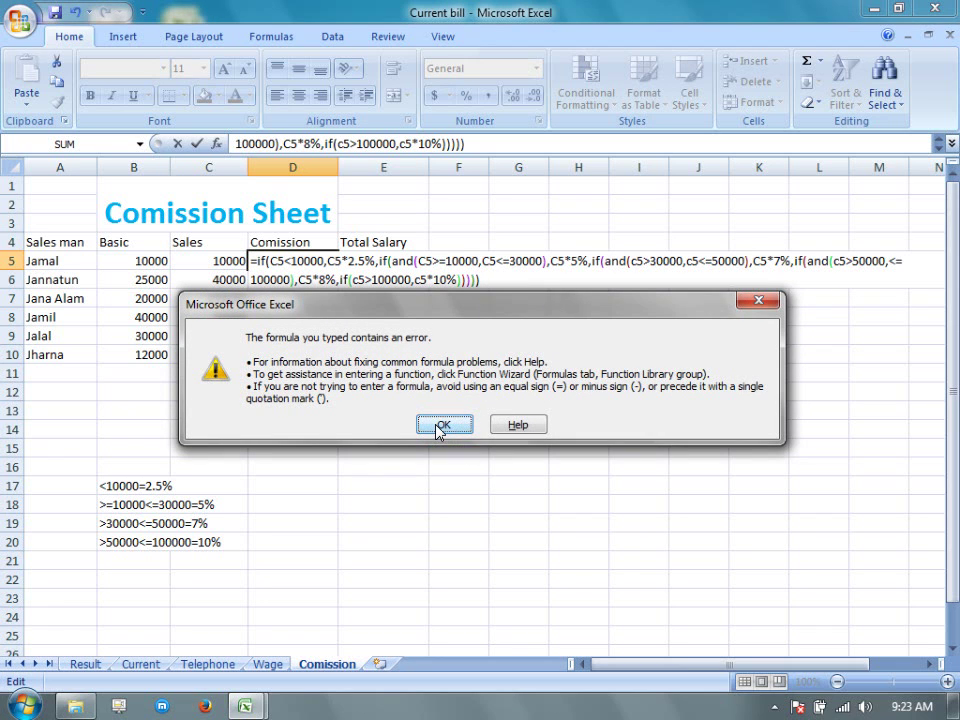
click(440, 426)
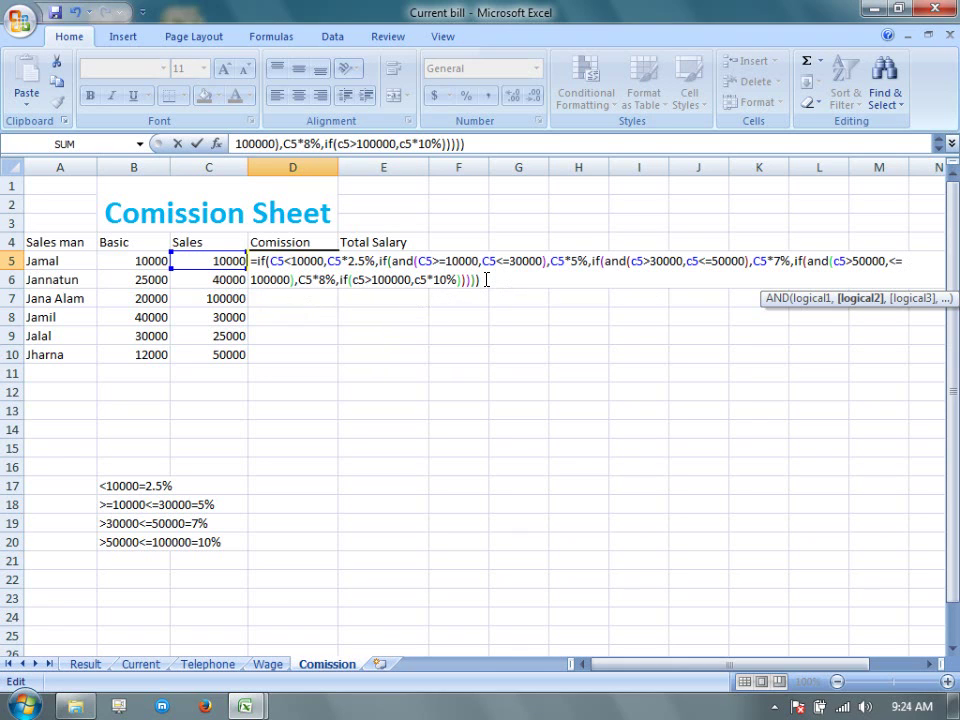
click(627, 278)
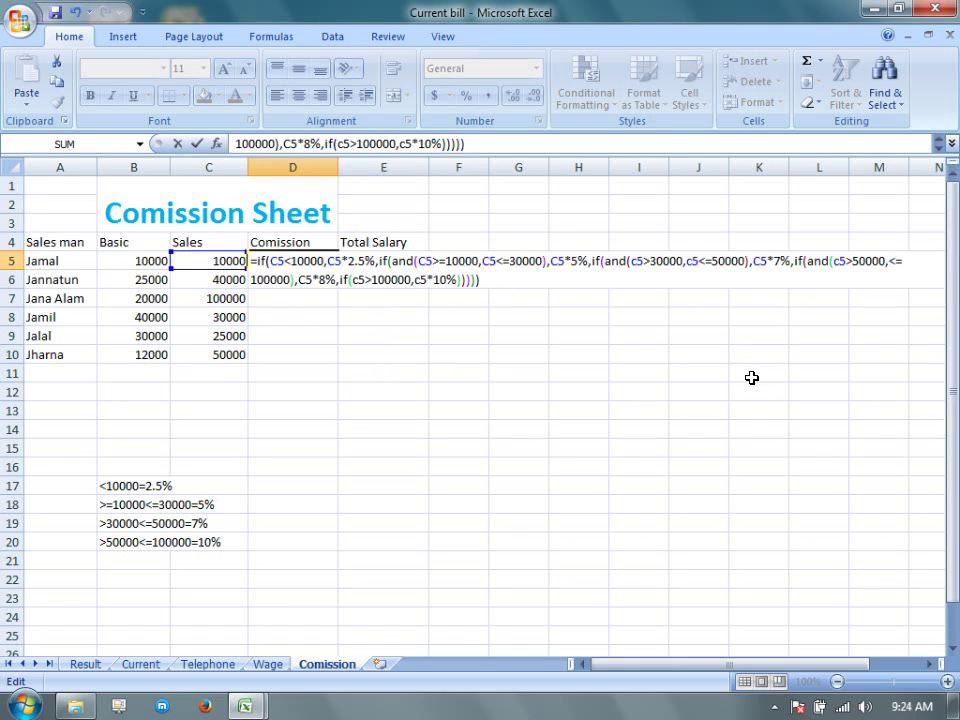
key(Return)
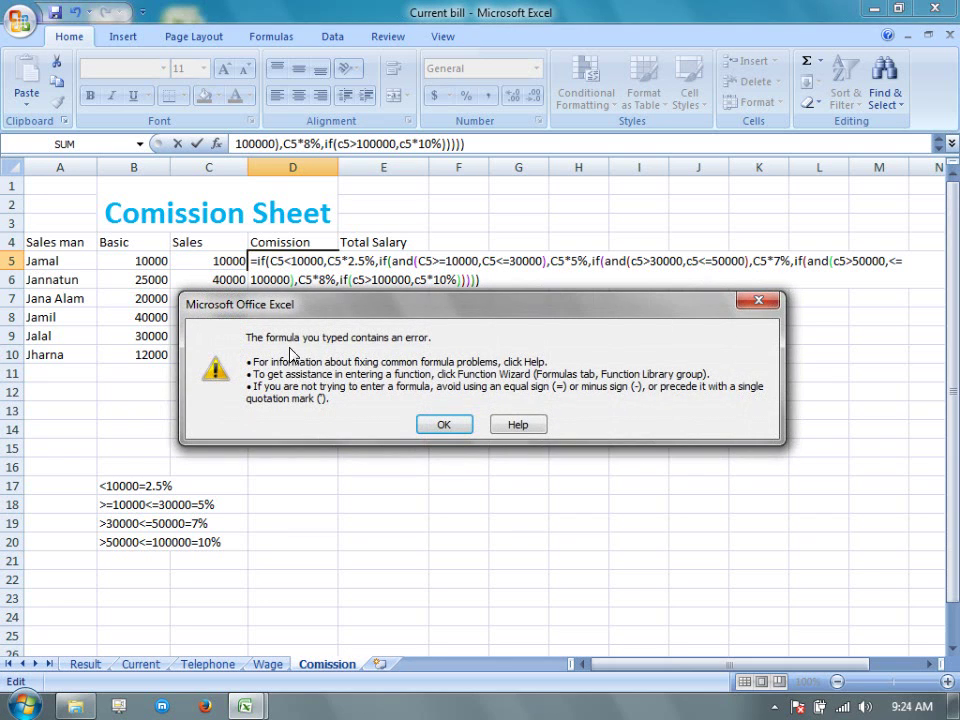
click(448, 425)
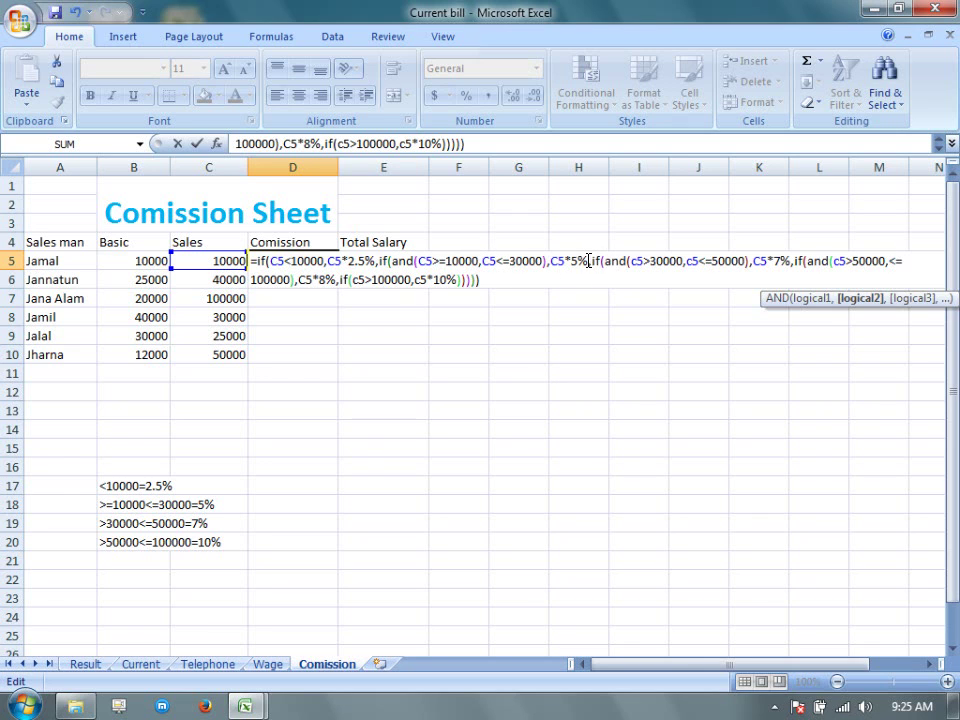
drag(589, 260, 414, 261)
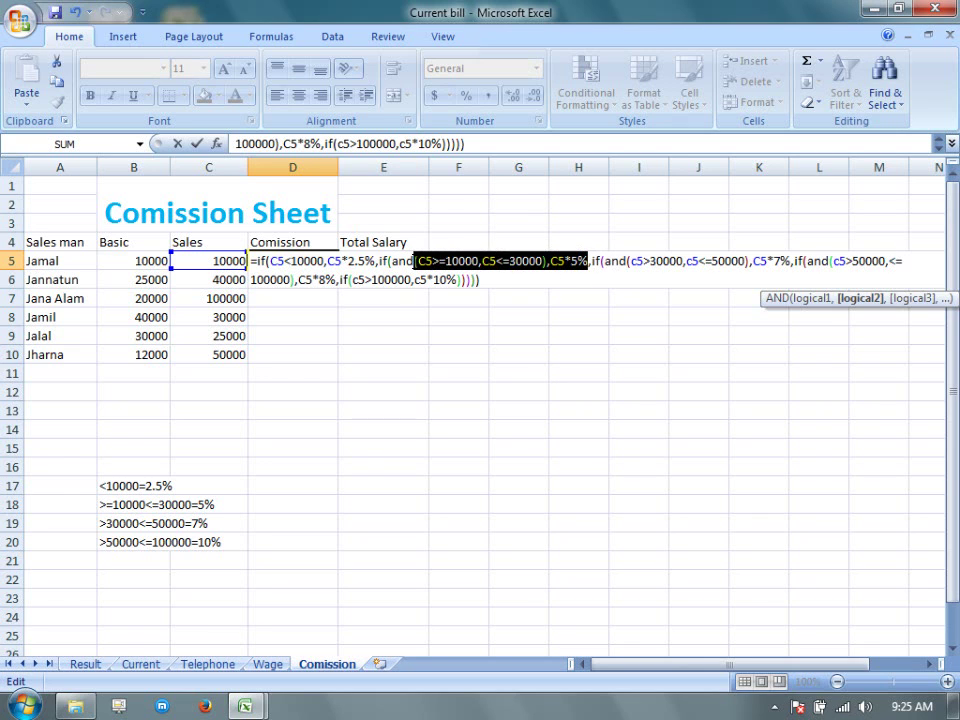
click(478, 261)
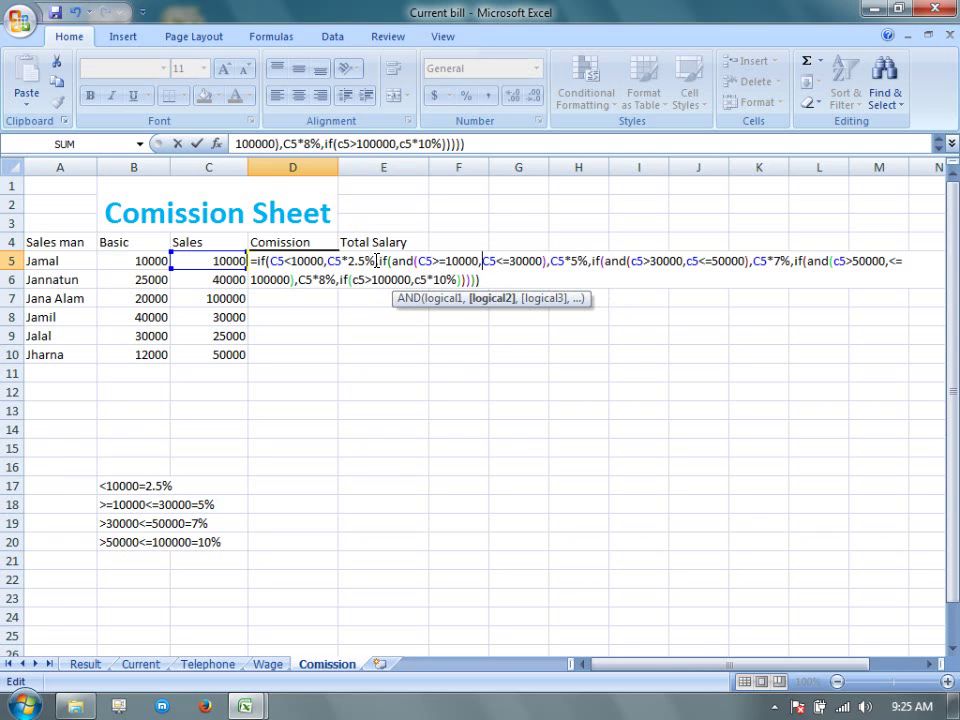
drag(372, 261, 356, 261)
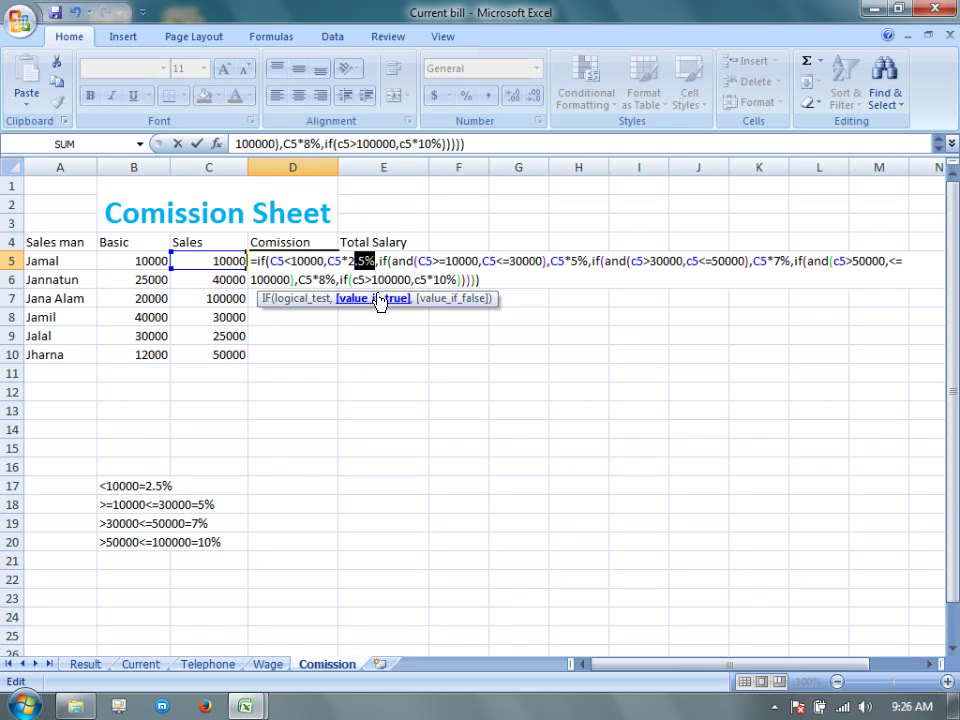
Remove the fifth IF and all closing brackets after C5*8% at the end of the D5 formula.
click(487, 279)
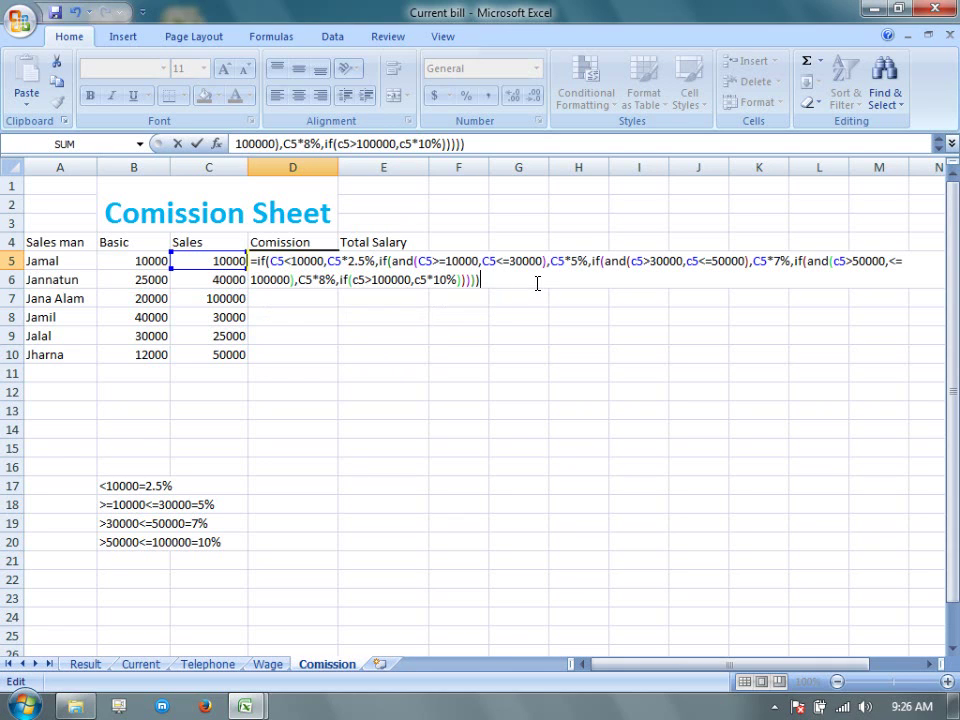
key(BackSpace)
key(BackSpace)
key(BackSpace)
key(BackSpace)
key(BackSpace)
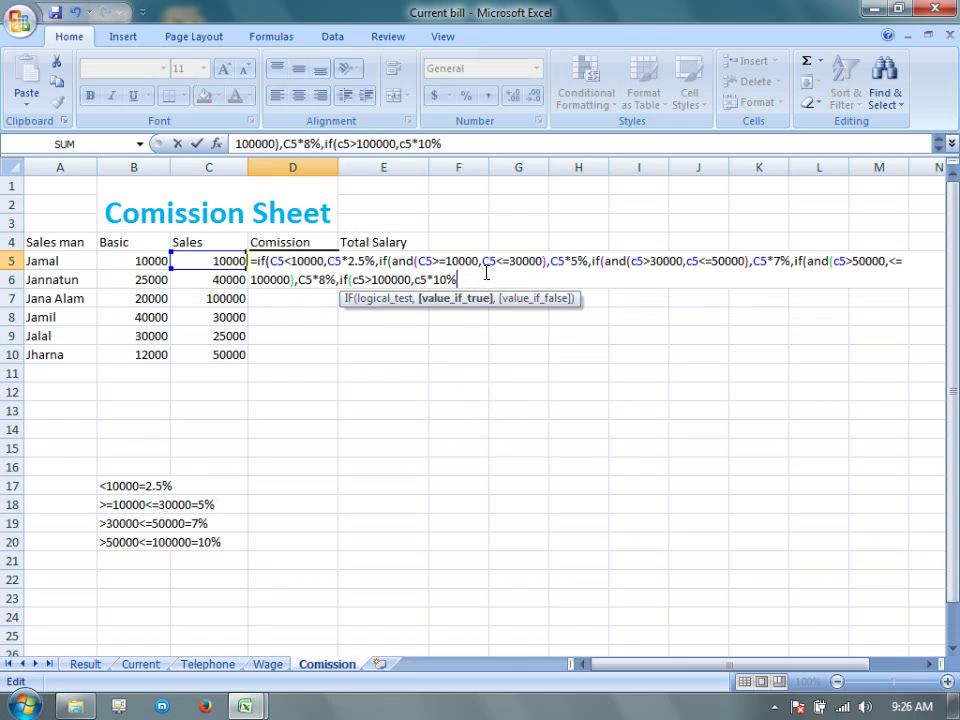
key(BackSpace)
key(BackSpace)
key(BackSpace)
key(BackSpace)
key(BackSpace)
key(BackSpace)
key(BackSpace)
key(BackSpace)
key(BackSpace)
key(BackSpace)
key(BackSpace)
key(BackSpace)
key(BackSpace)
key(BackSpace)
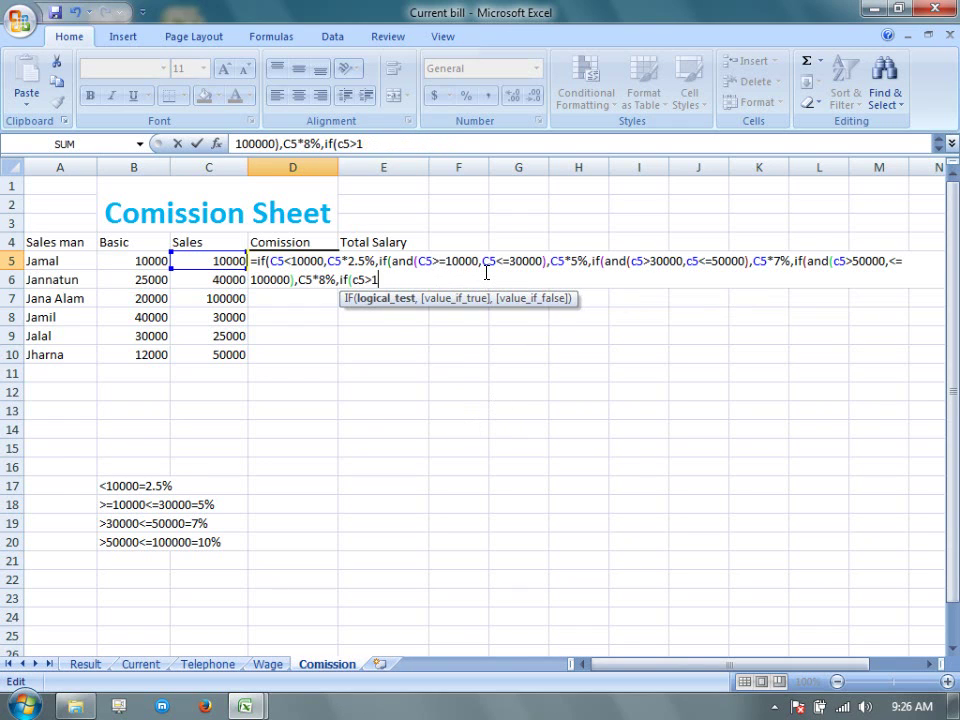
key(BackSpace)
key(BackSpace)
key(BackSpace)
key(BackSpace)
key(BackSpace)
key(BackSpace)
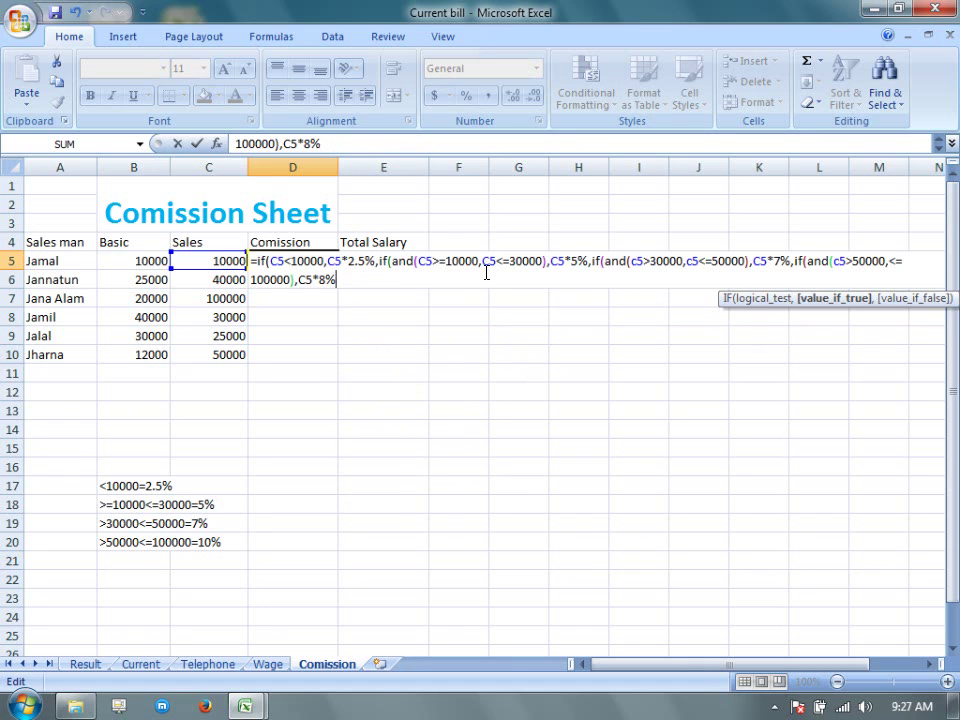
Close the D5 formula with four brackets after C5*8% and try to enter it.
text()))))
key(Return)
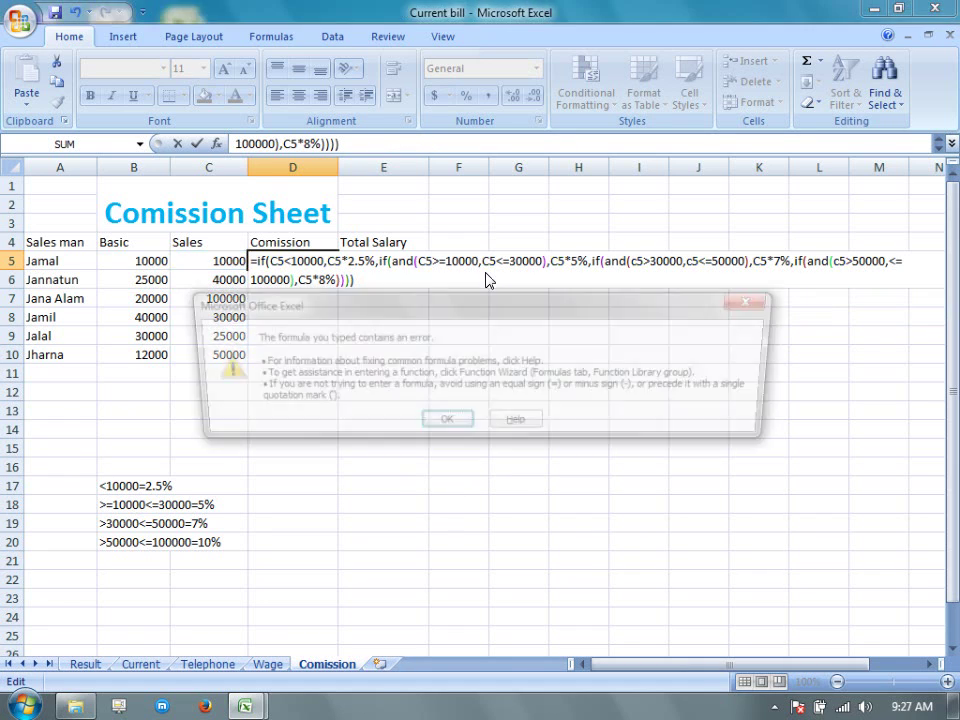
click(452, 426)
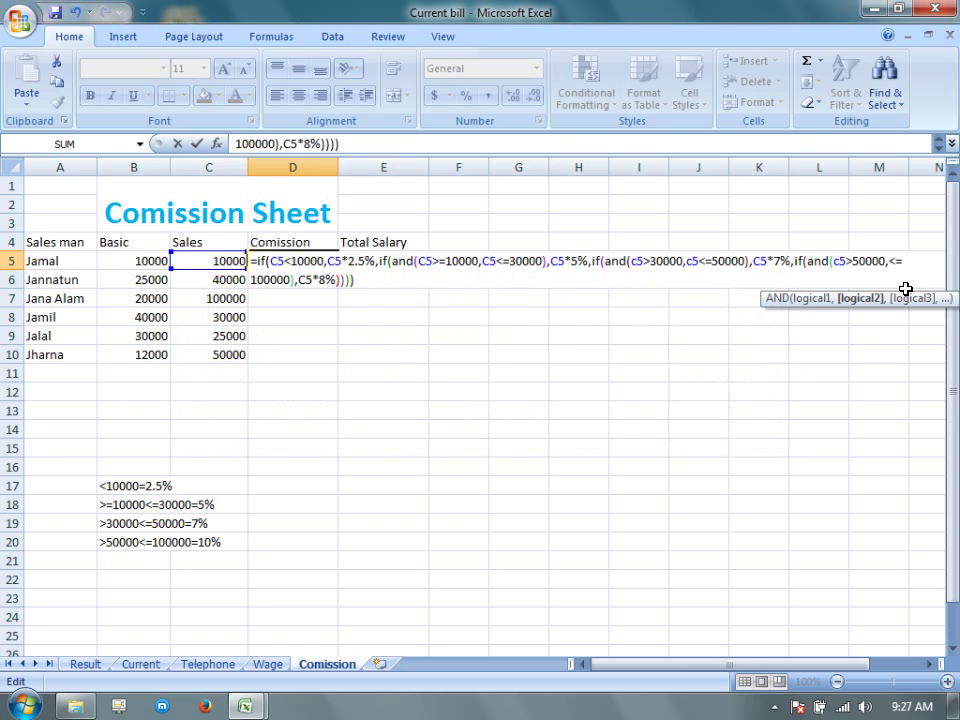
Restore the fifth IF in the D5 formula with condition c5>100000, result c5*10% and five closing brackets.
key(BackSpace)
key(BackSpace)
key(BackSpace)
key(BackSpace)
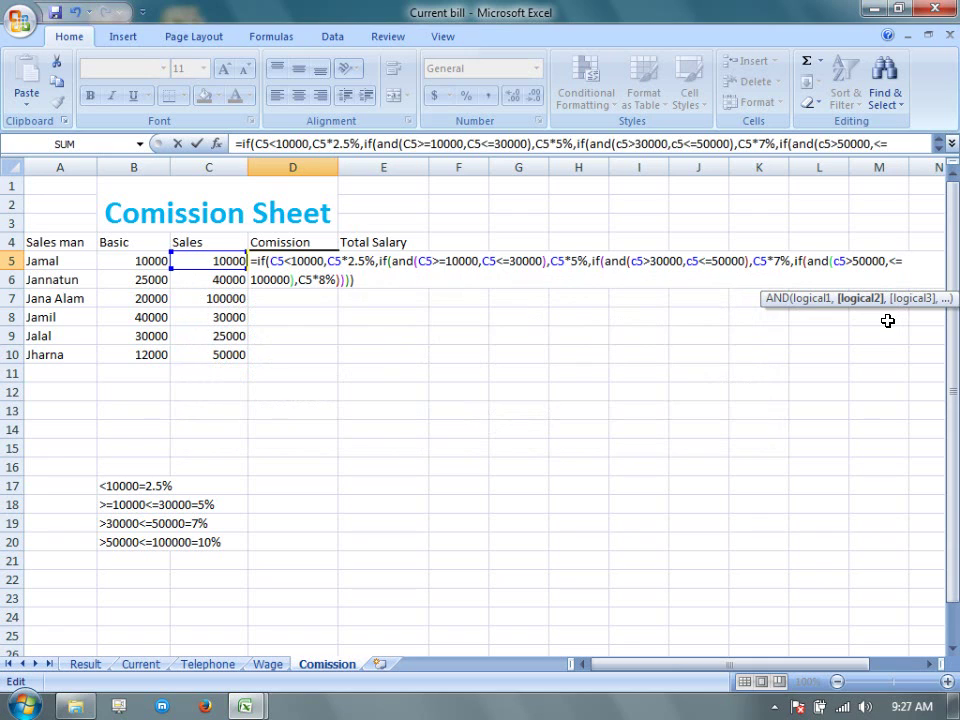
text(,if(c5>100000,c5*10%))))))
text())
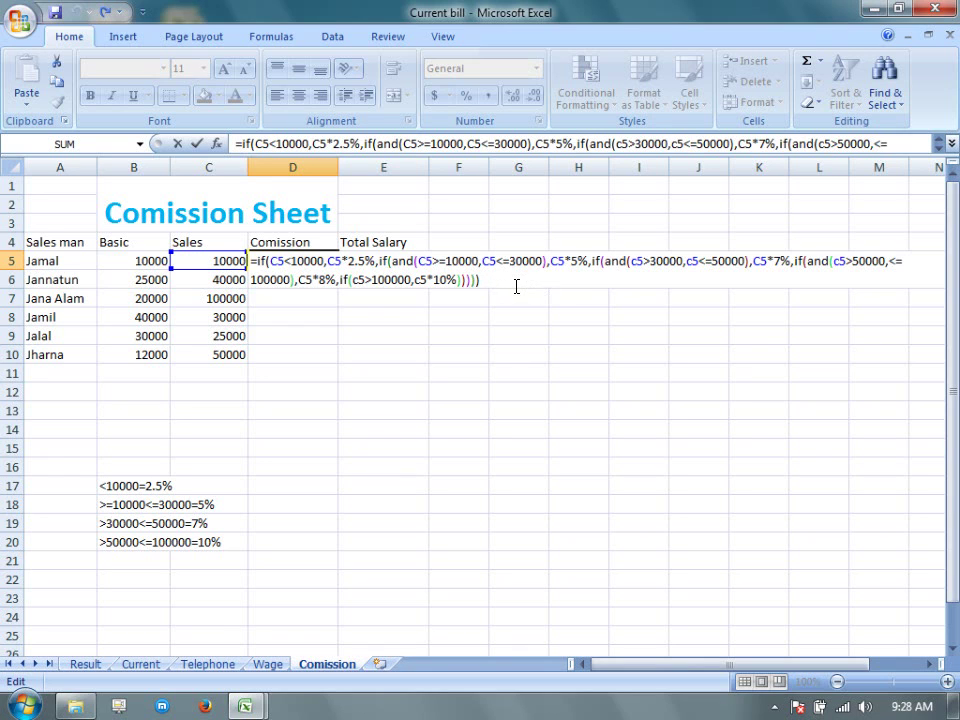
click(776, 708)
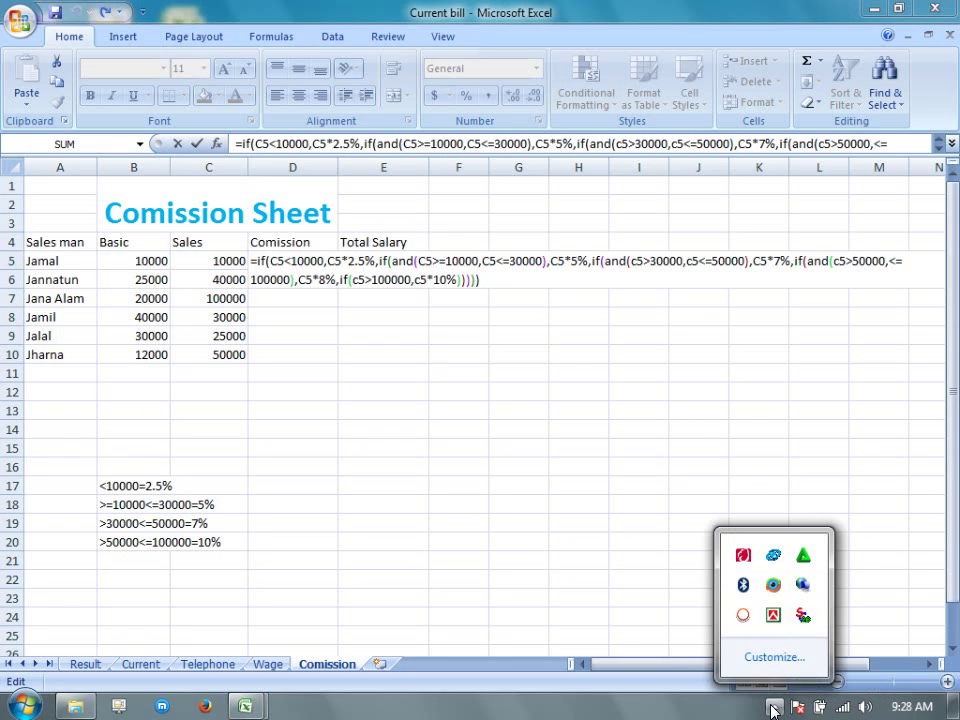
right_click(742, 617)
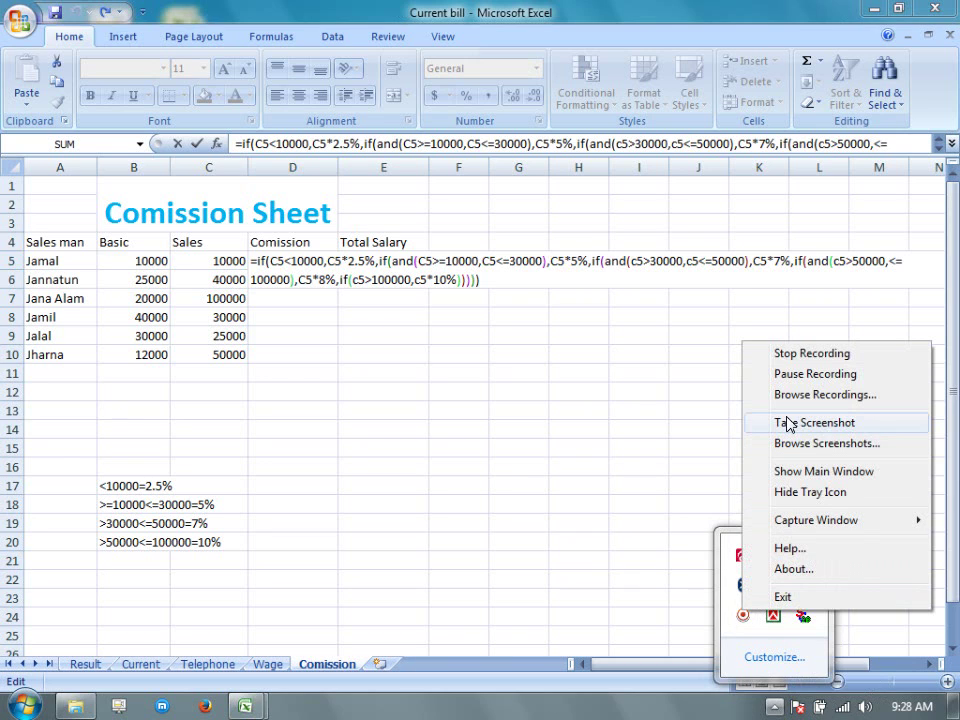
click(778, 374)
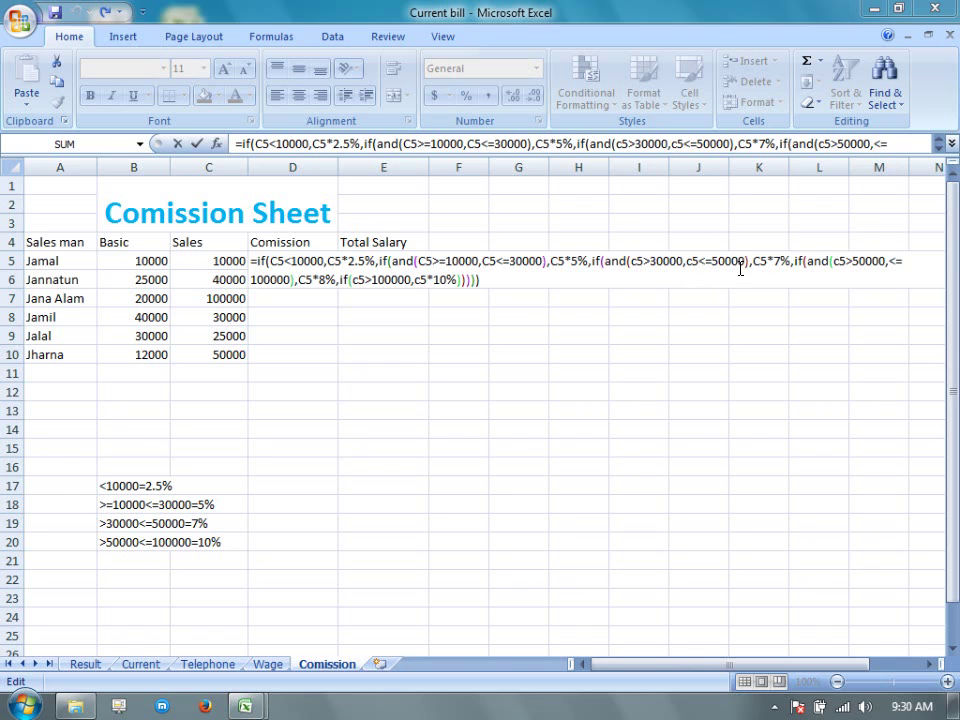
Insert the missing c5 reference before <=100000 in the fourth IF's AND conditions and enter the D5 formula.
click(886, 263)
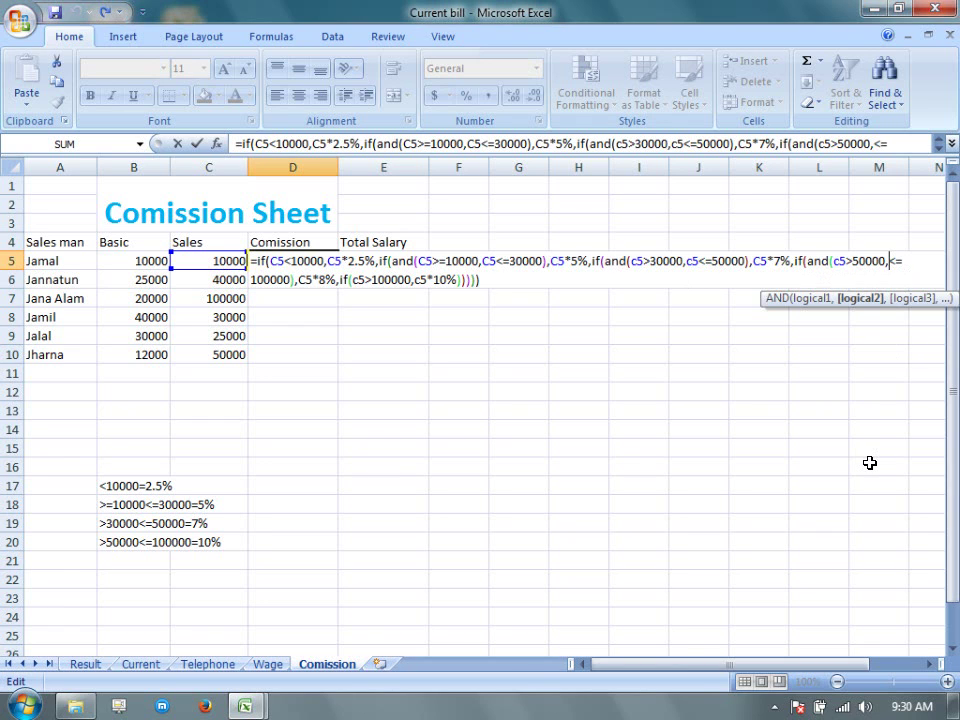
text(c5)
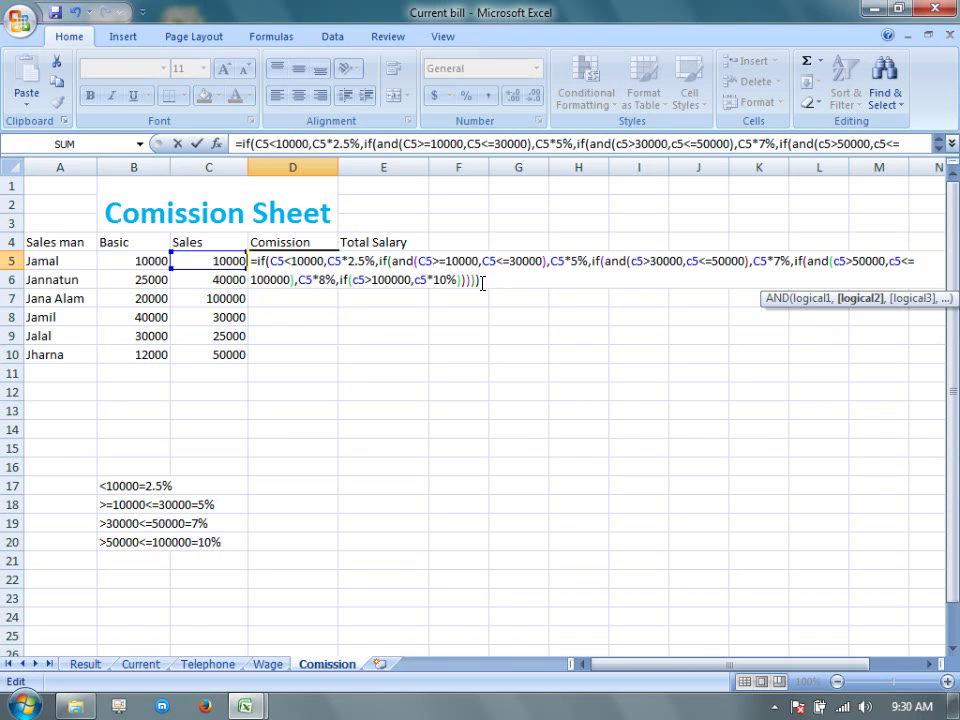
click(484, 281)
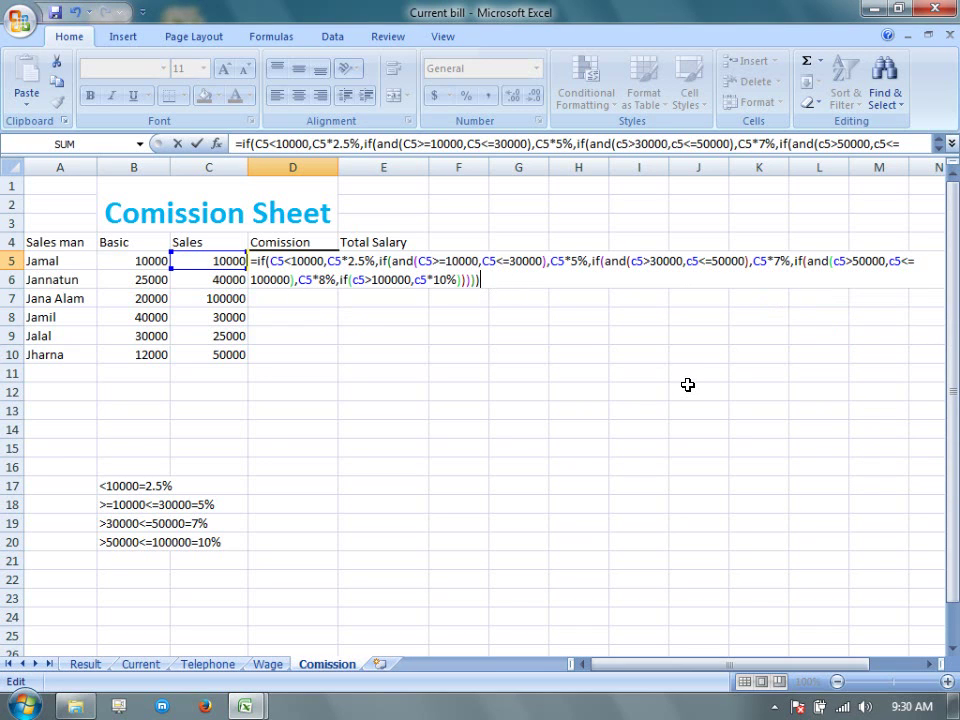
key(Return)
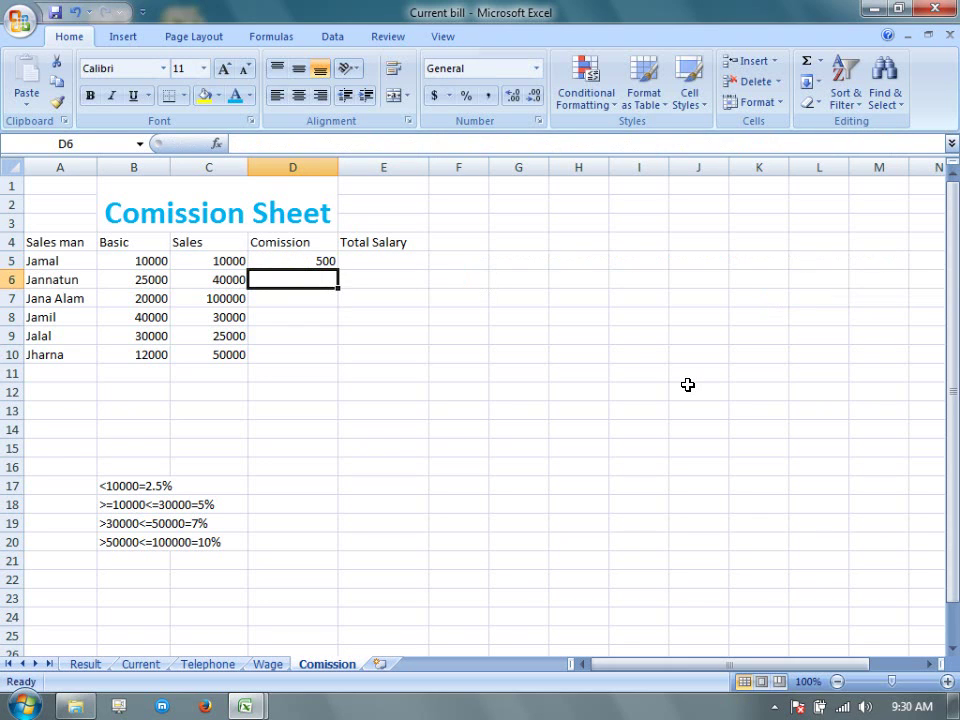
Fill the commission formula from D5 down through D10 for all the salesmen.
click(320, 260)
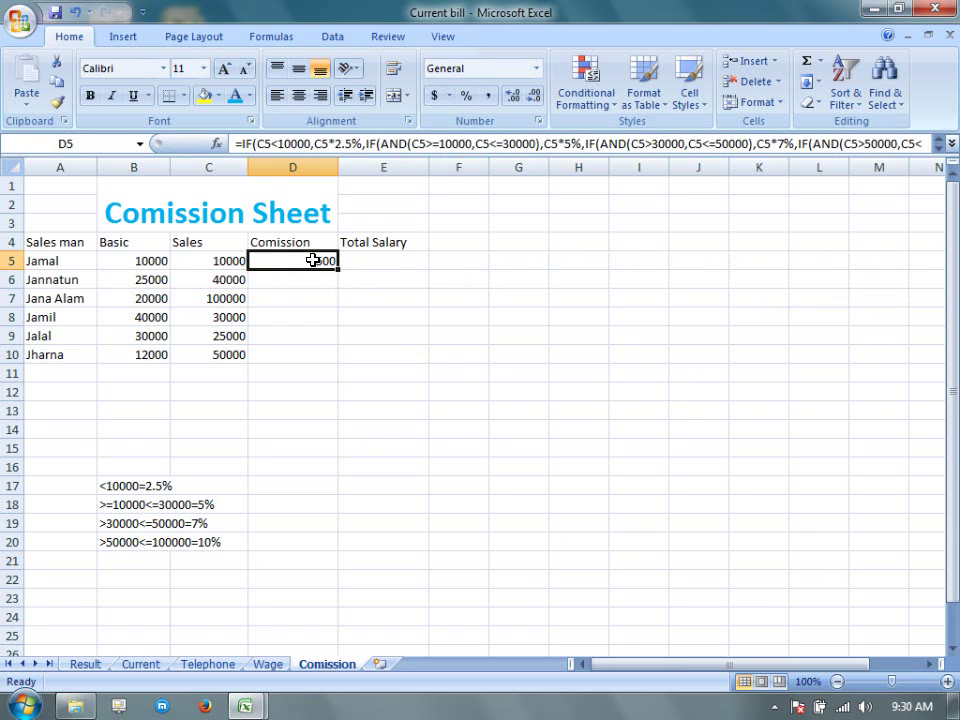
double_click(339, 267)
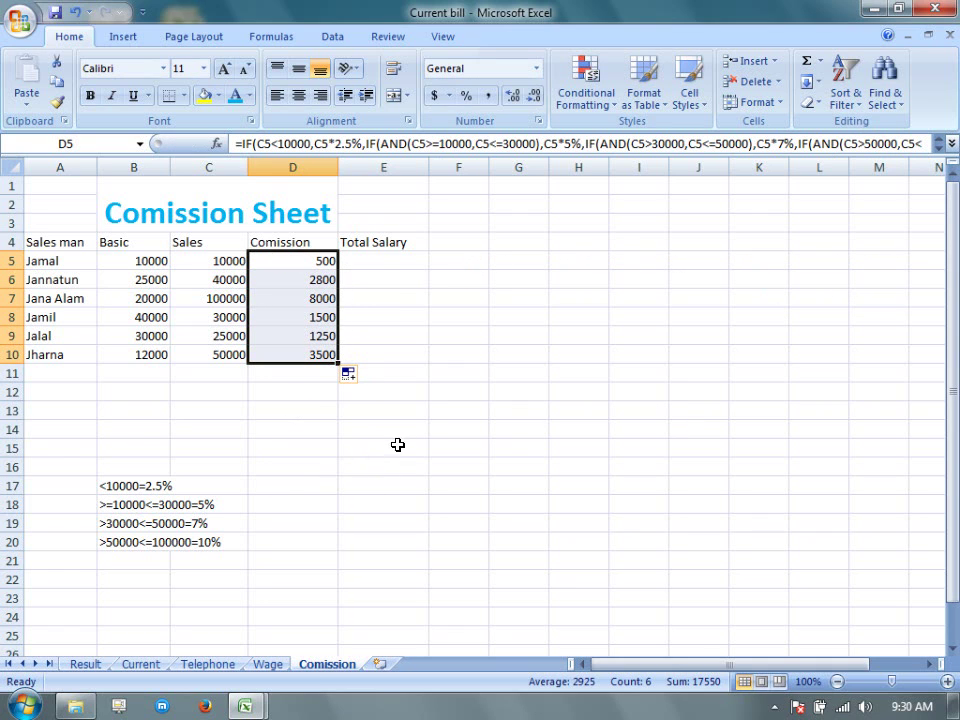
click(377, 259)
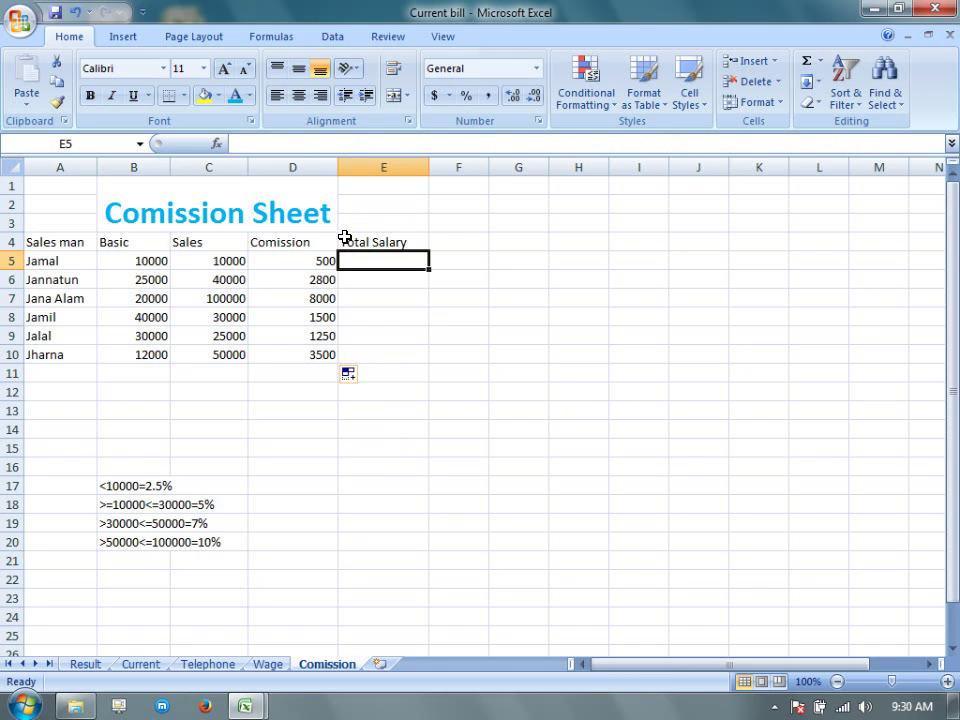
Examine the D5 commission formula's nested IF and AND conditions tier by tier, leaving the formula as it is.
double_click(305, 260)
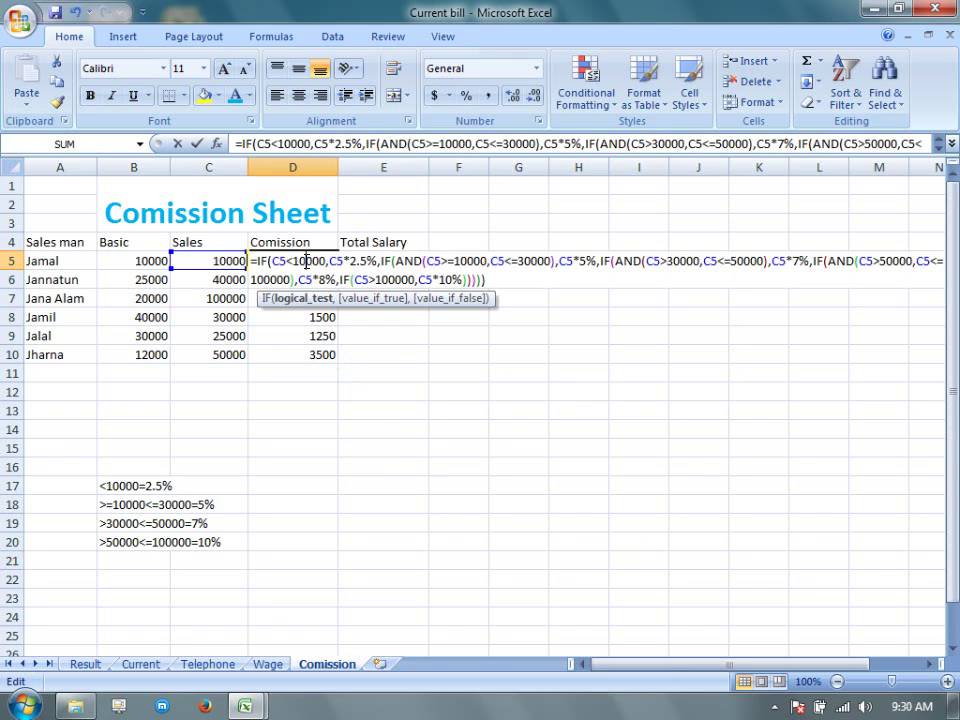
click(493, 278)
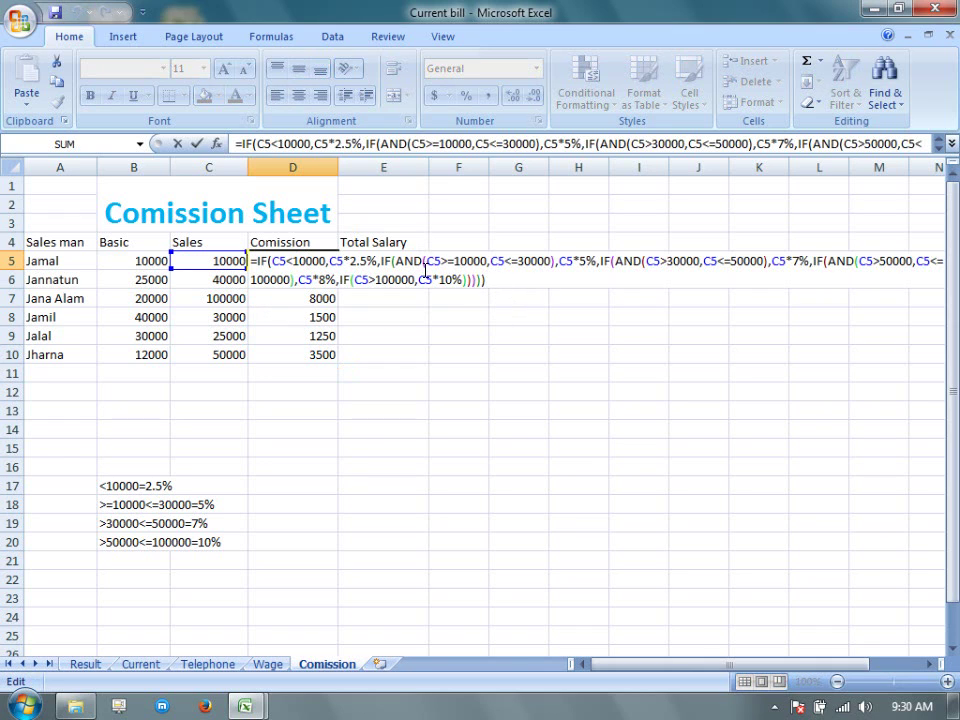
drag(378, 262, 565, 268)
click(462, 260)
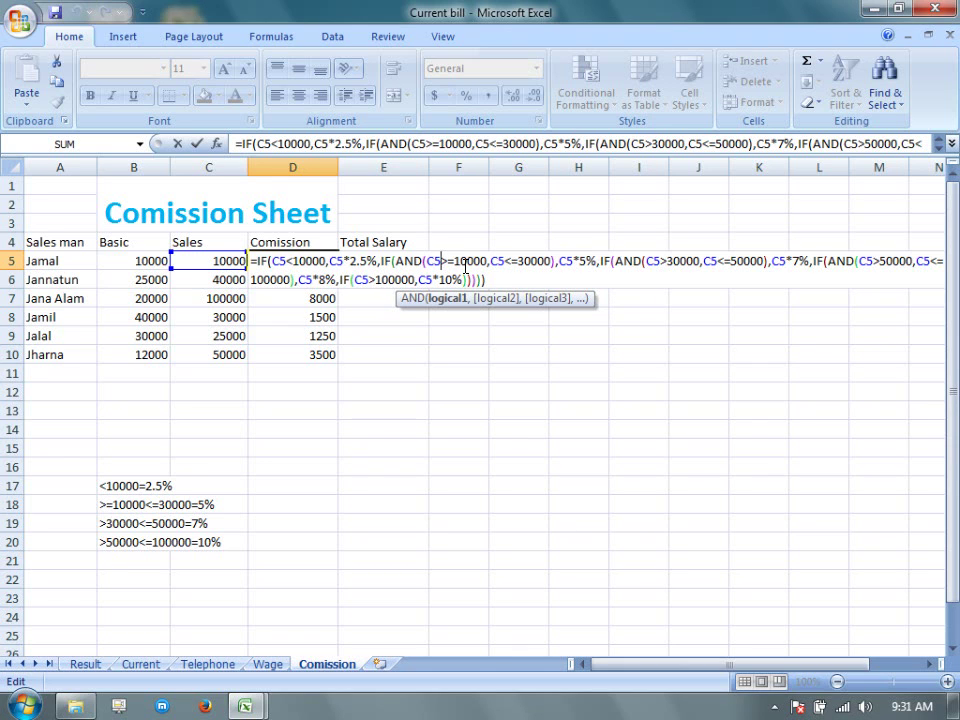
click(494, 277)
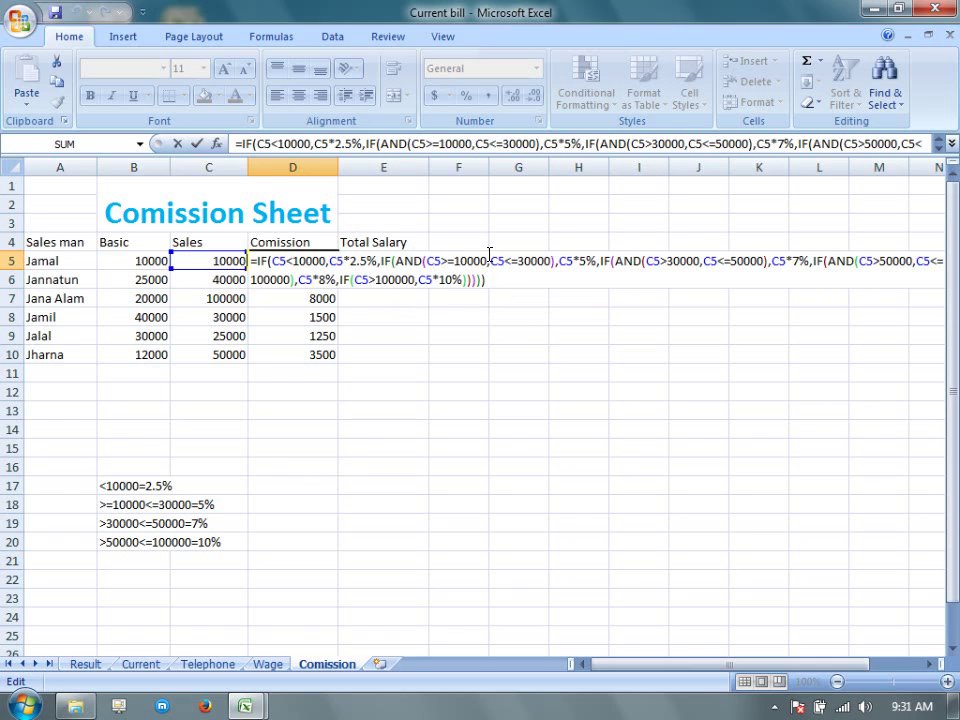
drag(292, 260, 337, 262)
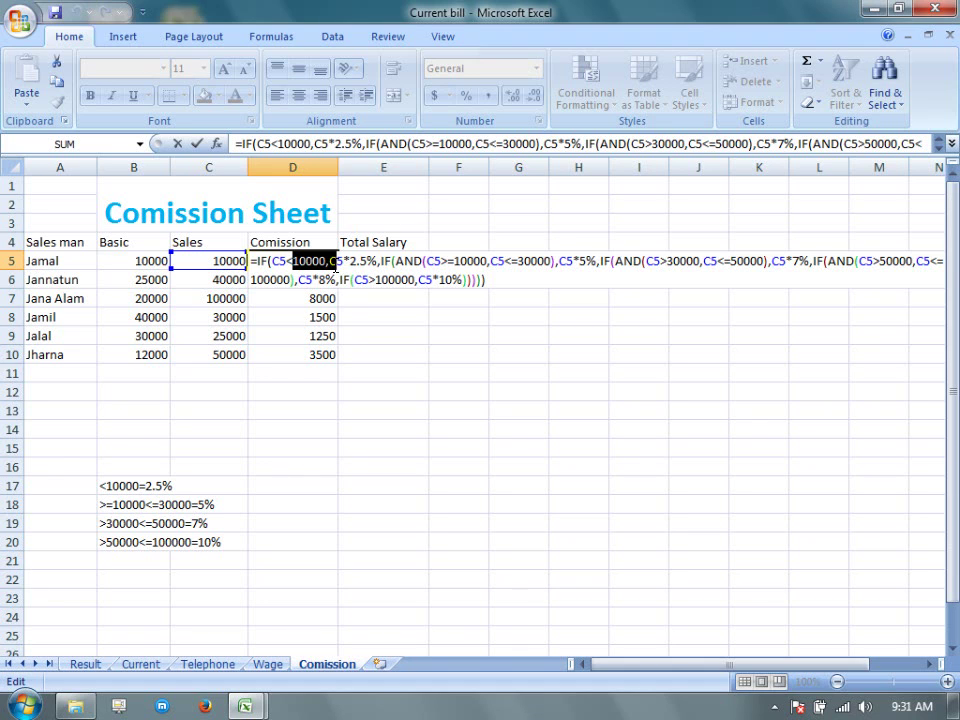
click(449, 261)
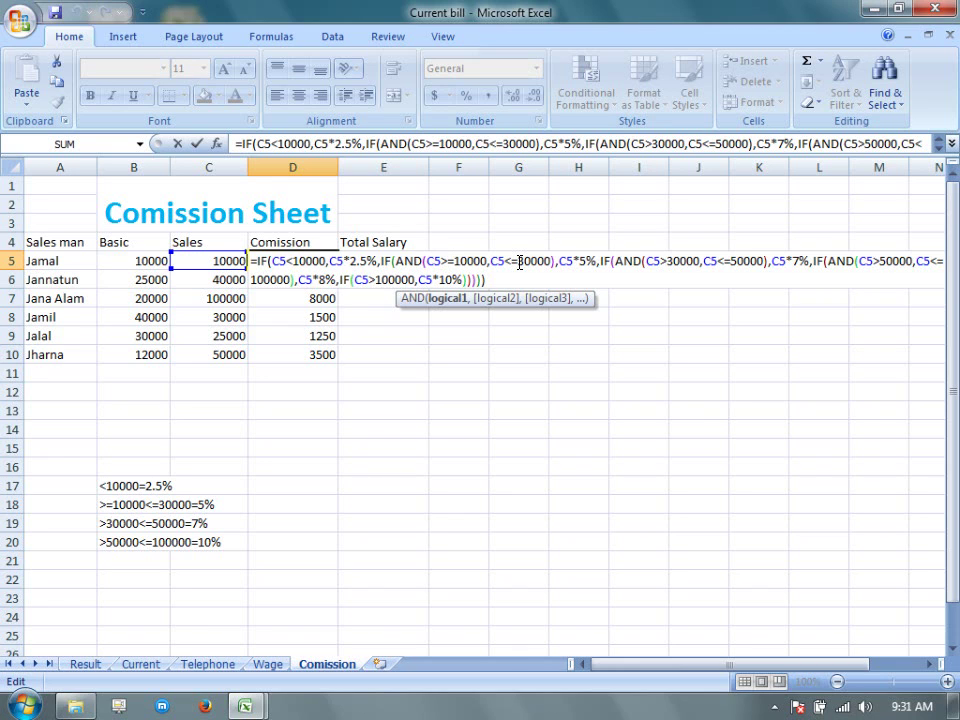
click(512, 261)
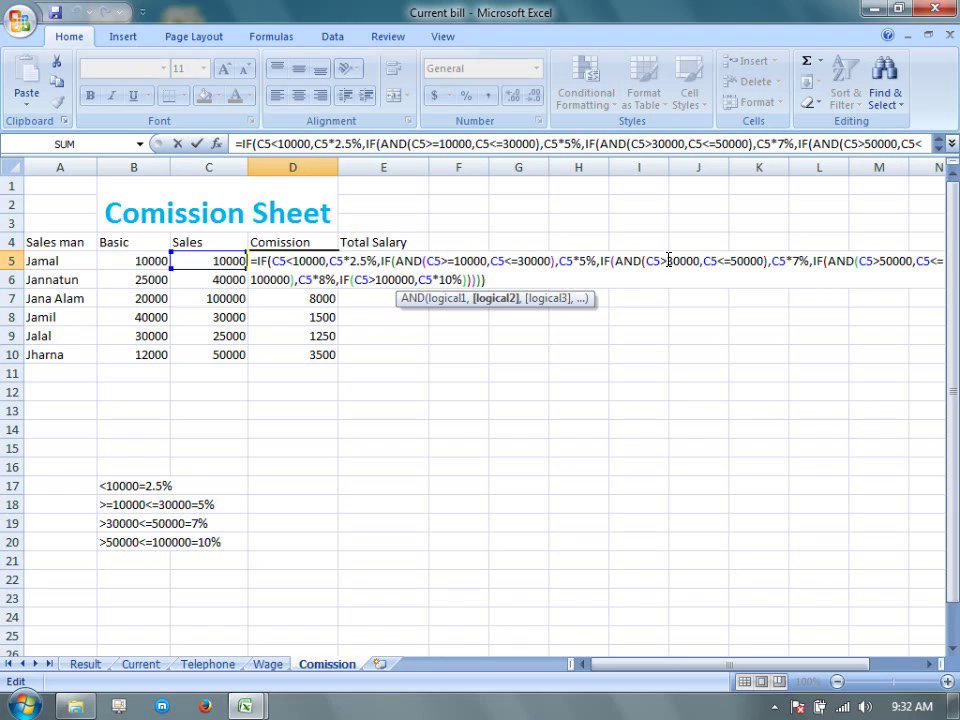
click(513, 260)
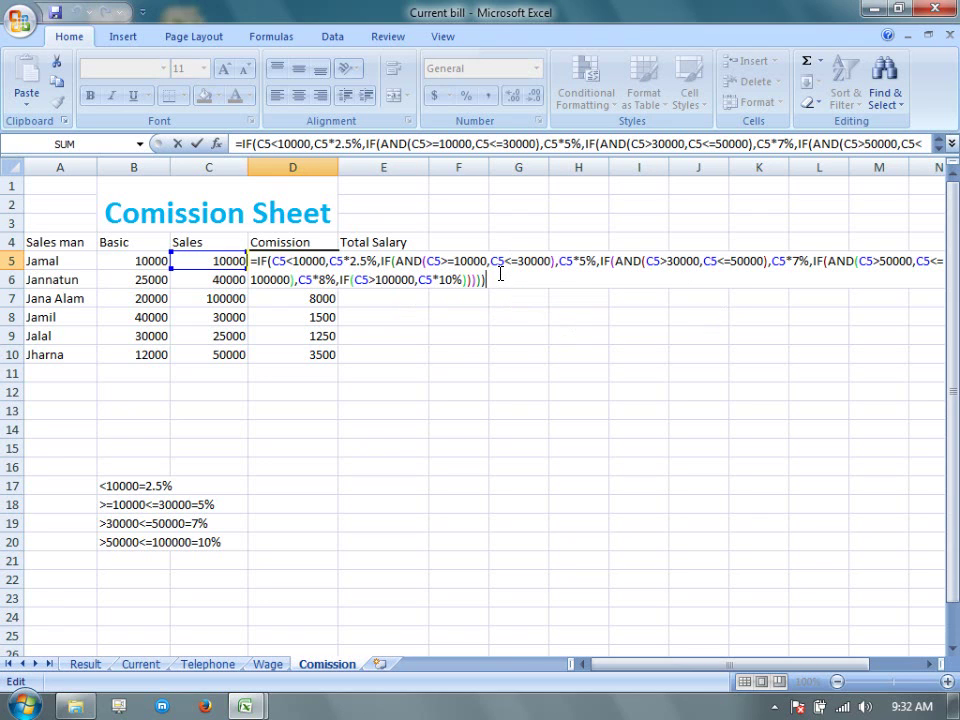
key(Return)
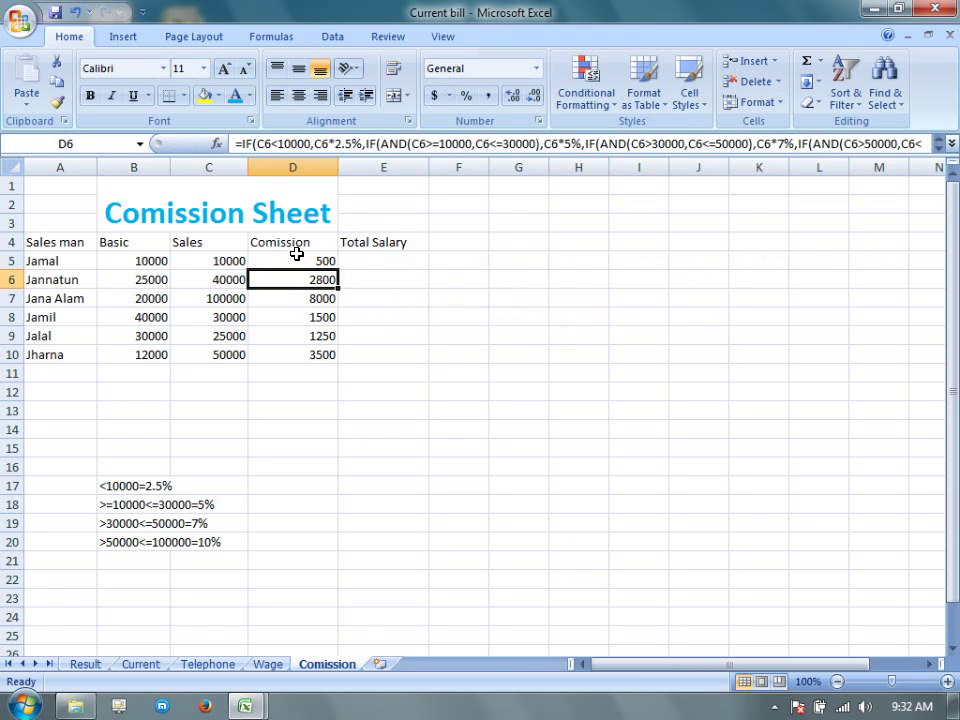
Enter the total salary formula =B5+D5 in E5, adding the first salesman's basic pay and commission.
click(371, 256)
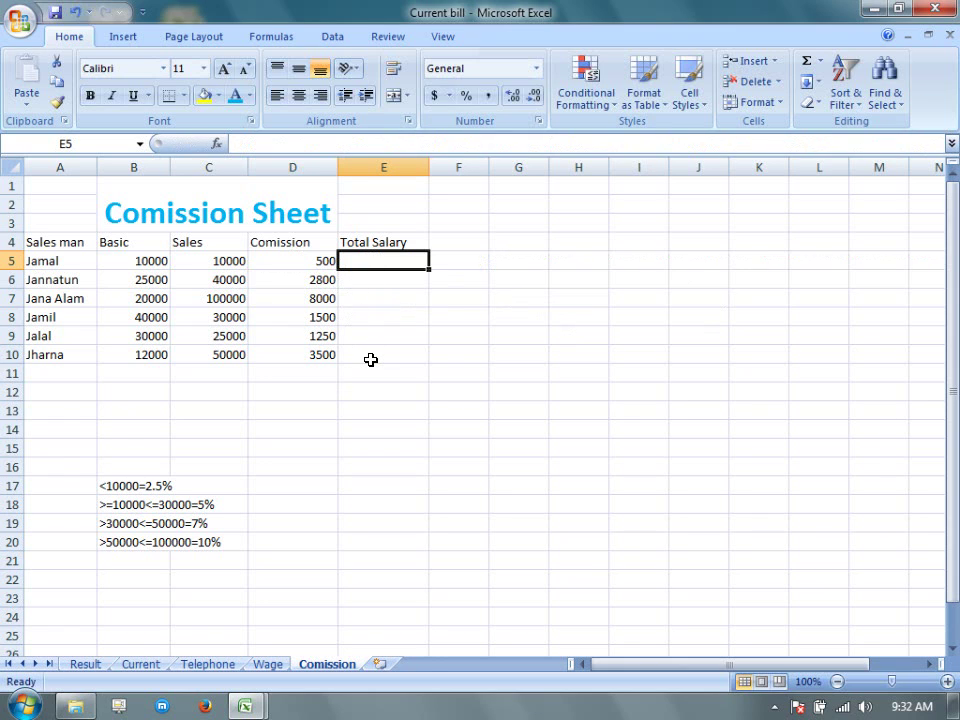
text(=)
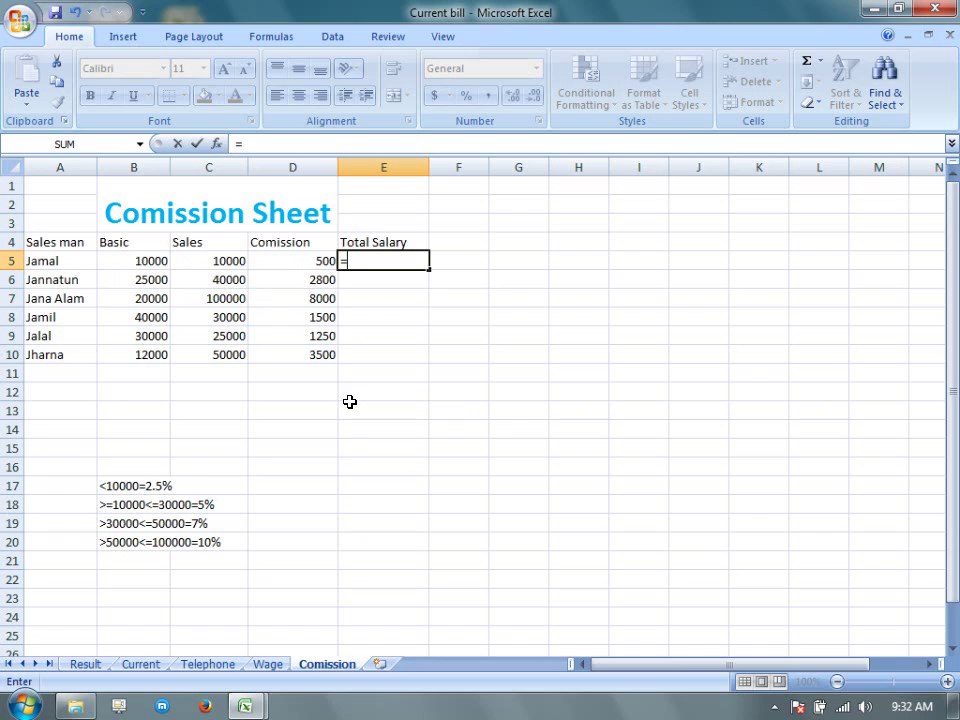
text(B5)
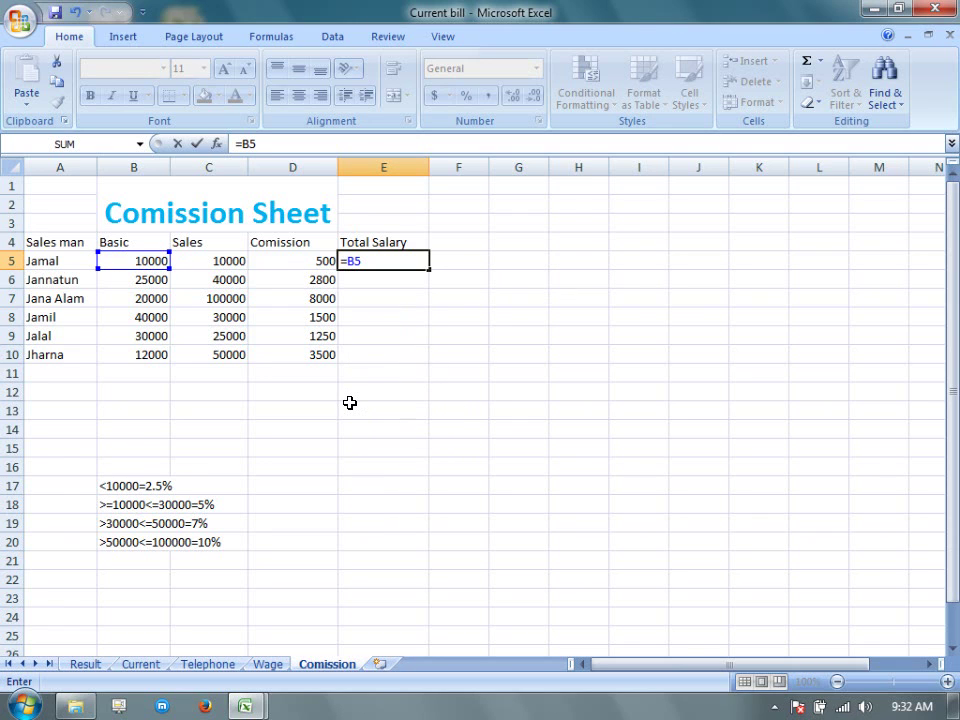
text(+D5)
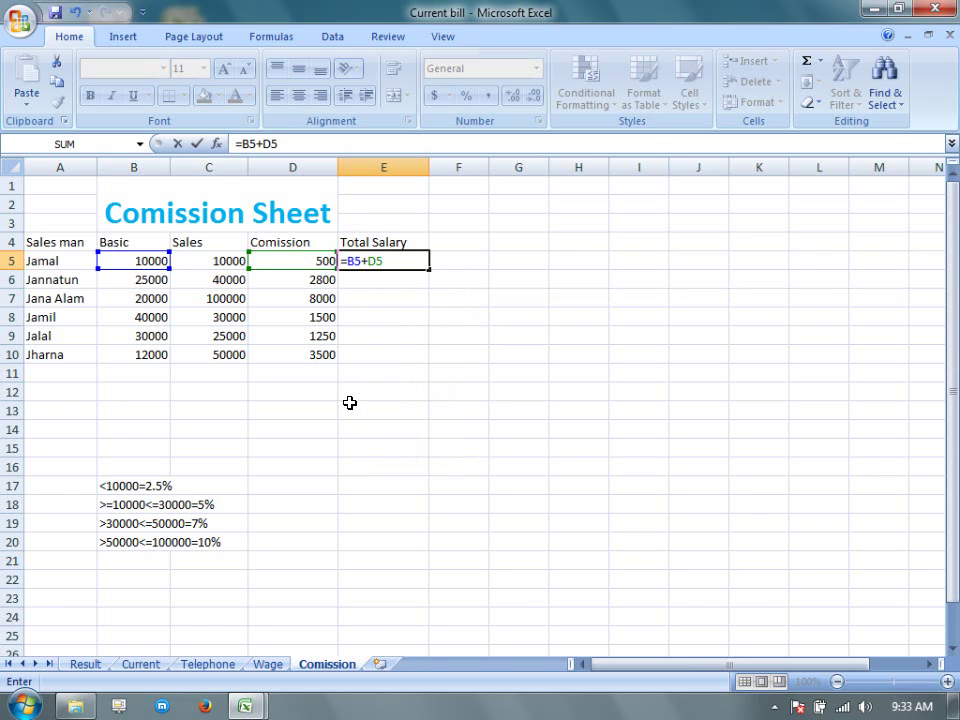
key(Return)
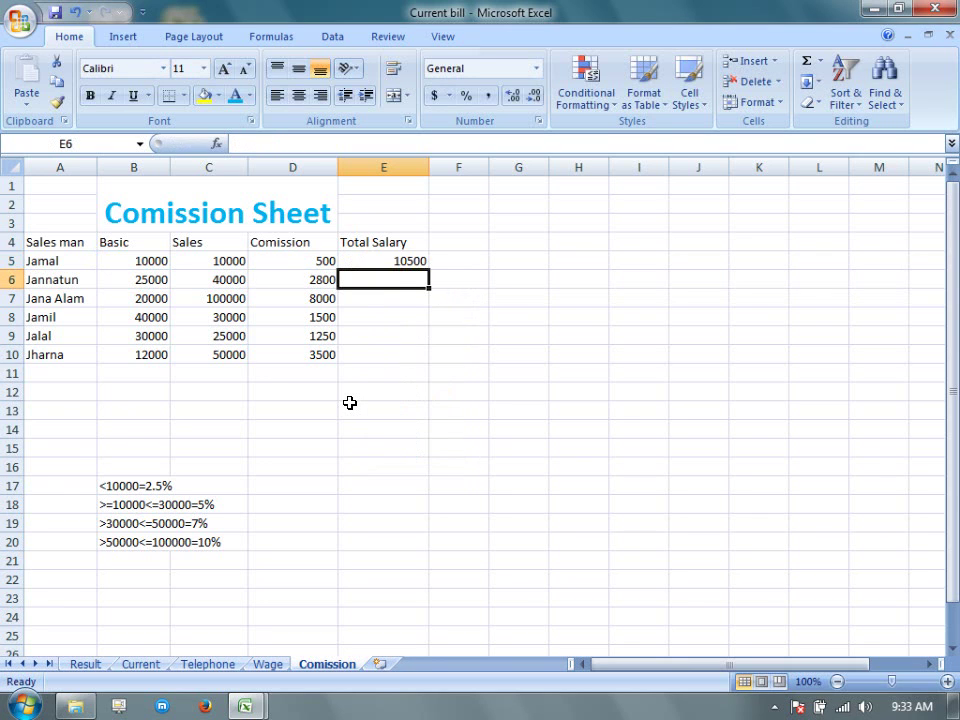
Fill the total salary formula from E5 down through E10 for the remaining salesmen.
click(386, 260)
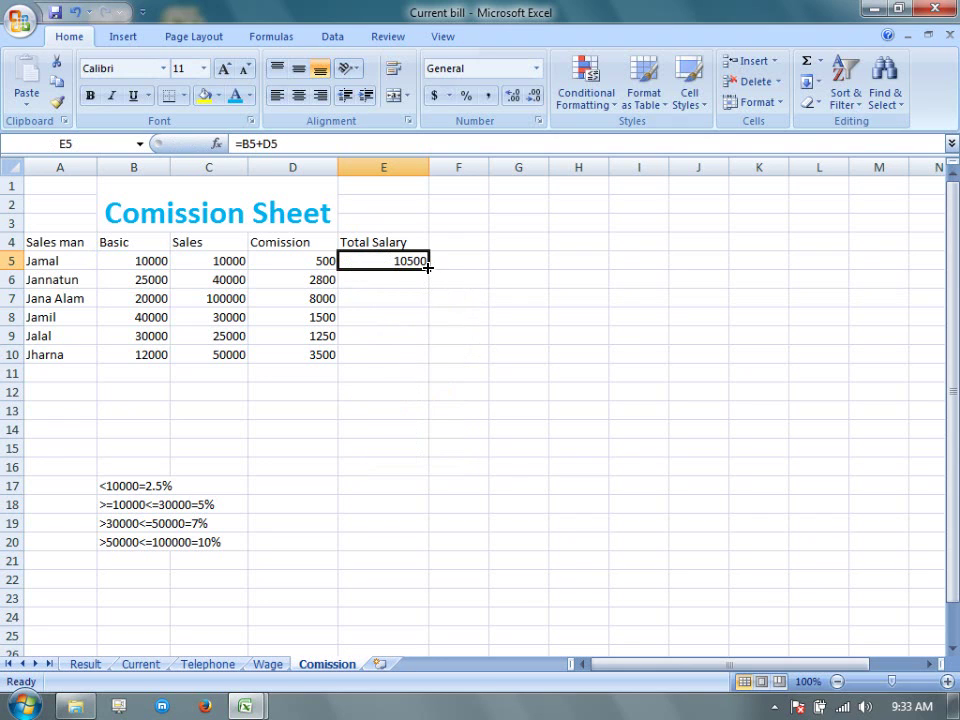
drag(431, 268, 441, 357)
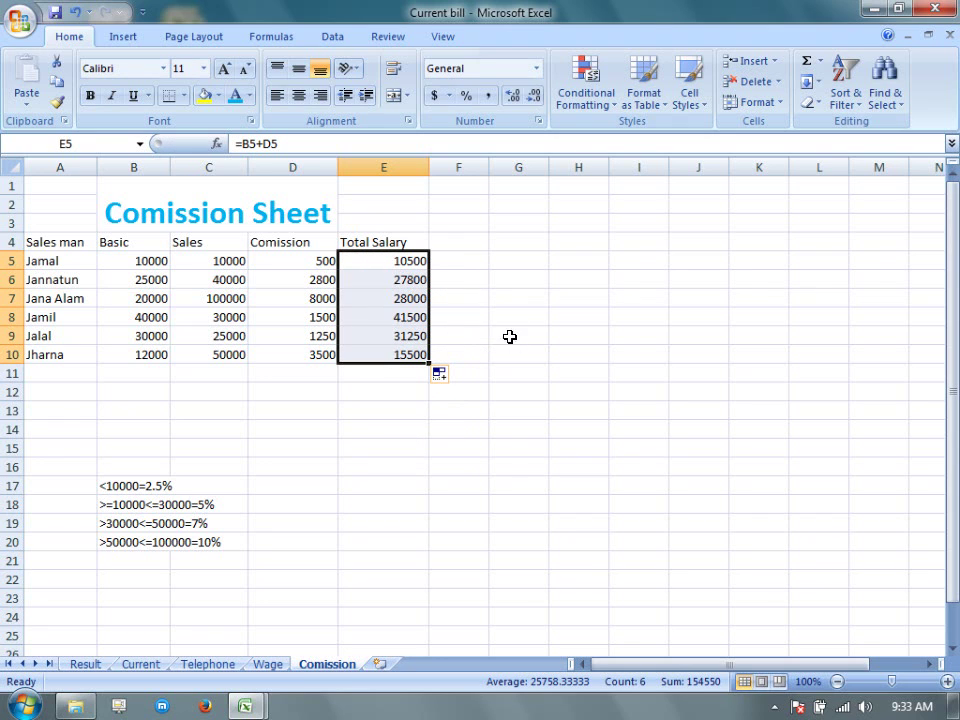
click(462, 243)
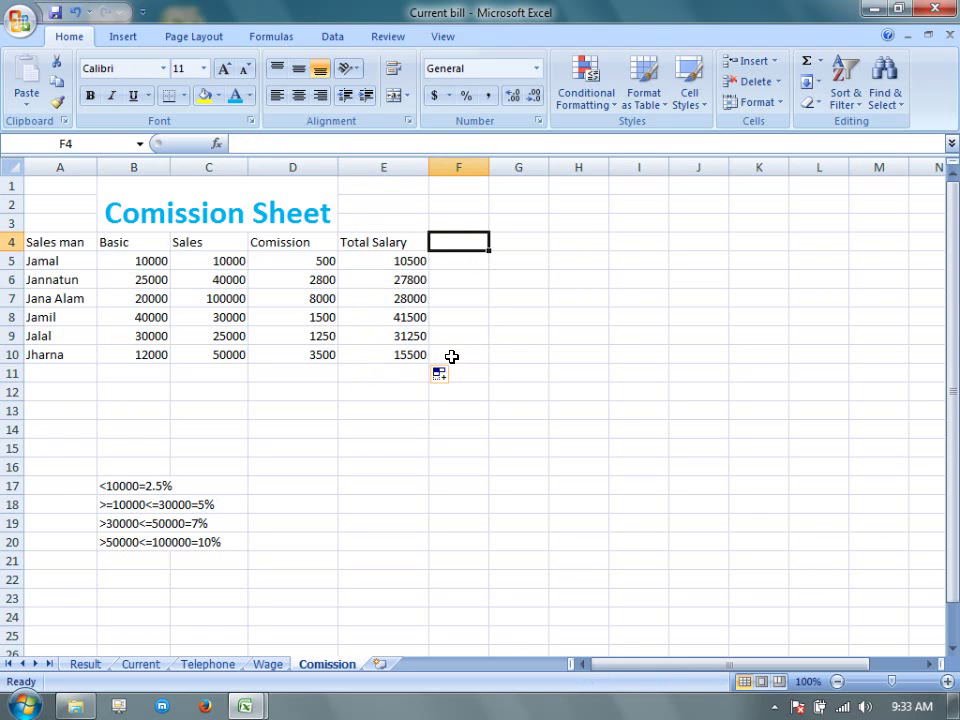
click(774, 708)
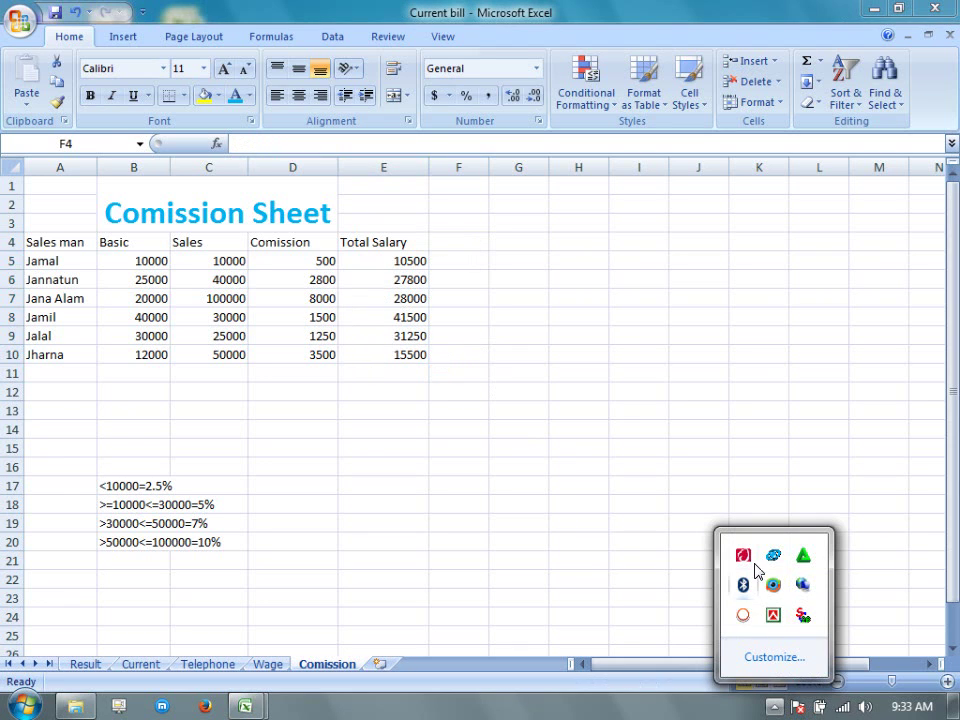